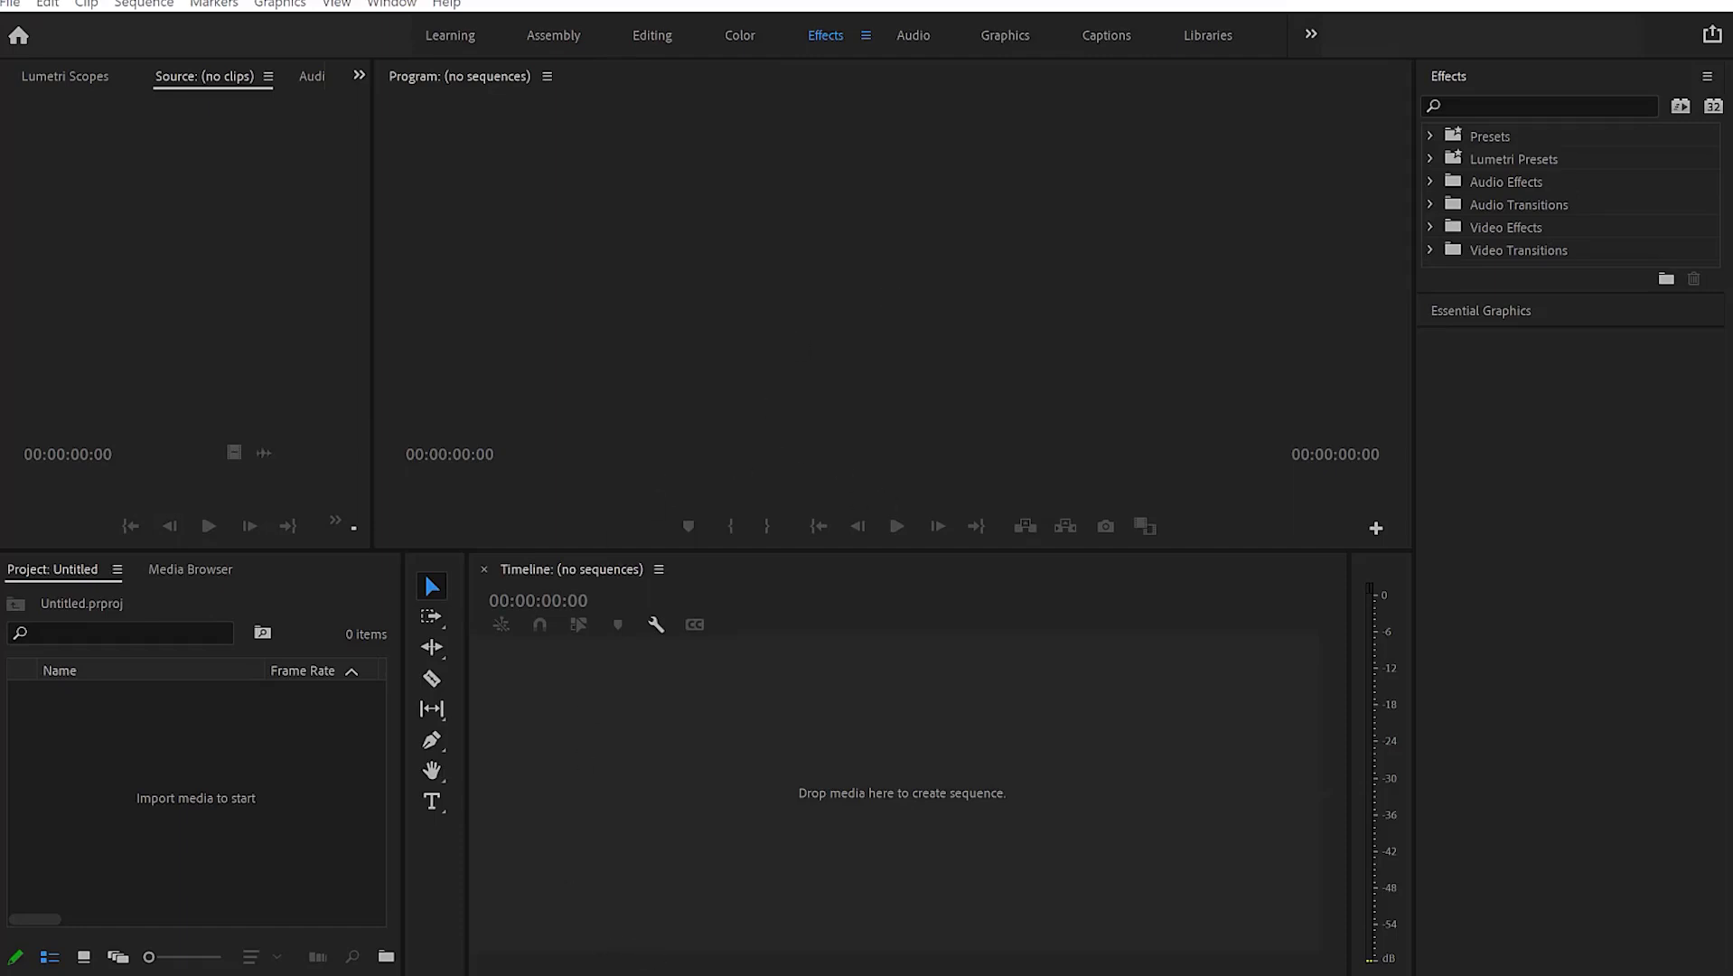
Step: Launch Adobe Premiere Pro 2022 from the Start menu search
{"action": "key", "text": "super"}
{"action": "type", "text": "pre"}
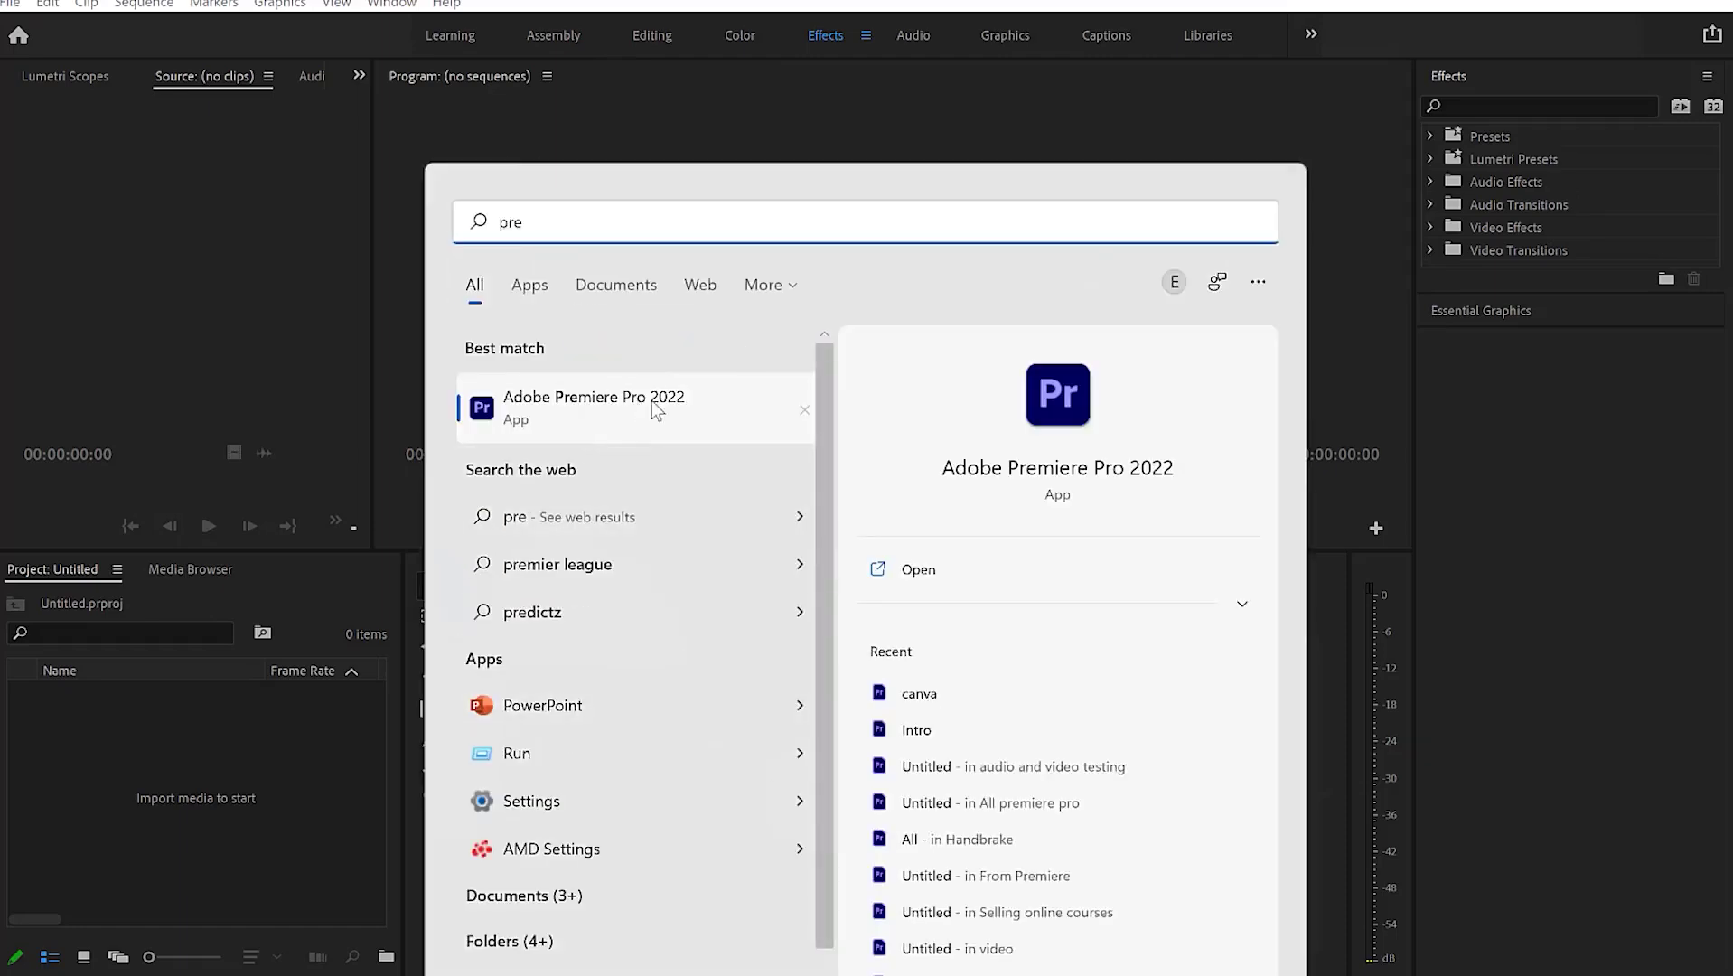
{"action": "left_click", "coordinate": [700, 407]}
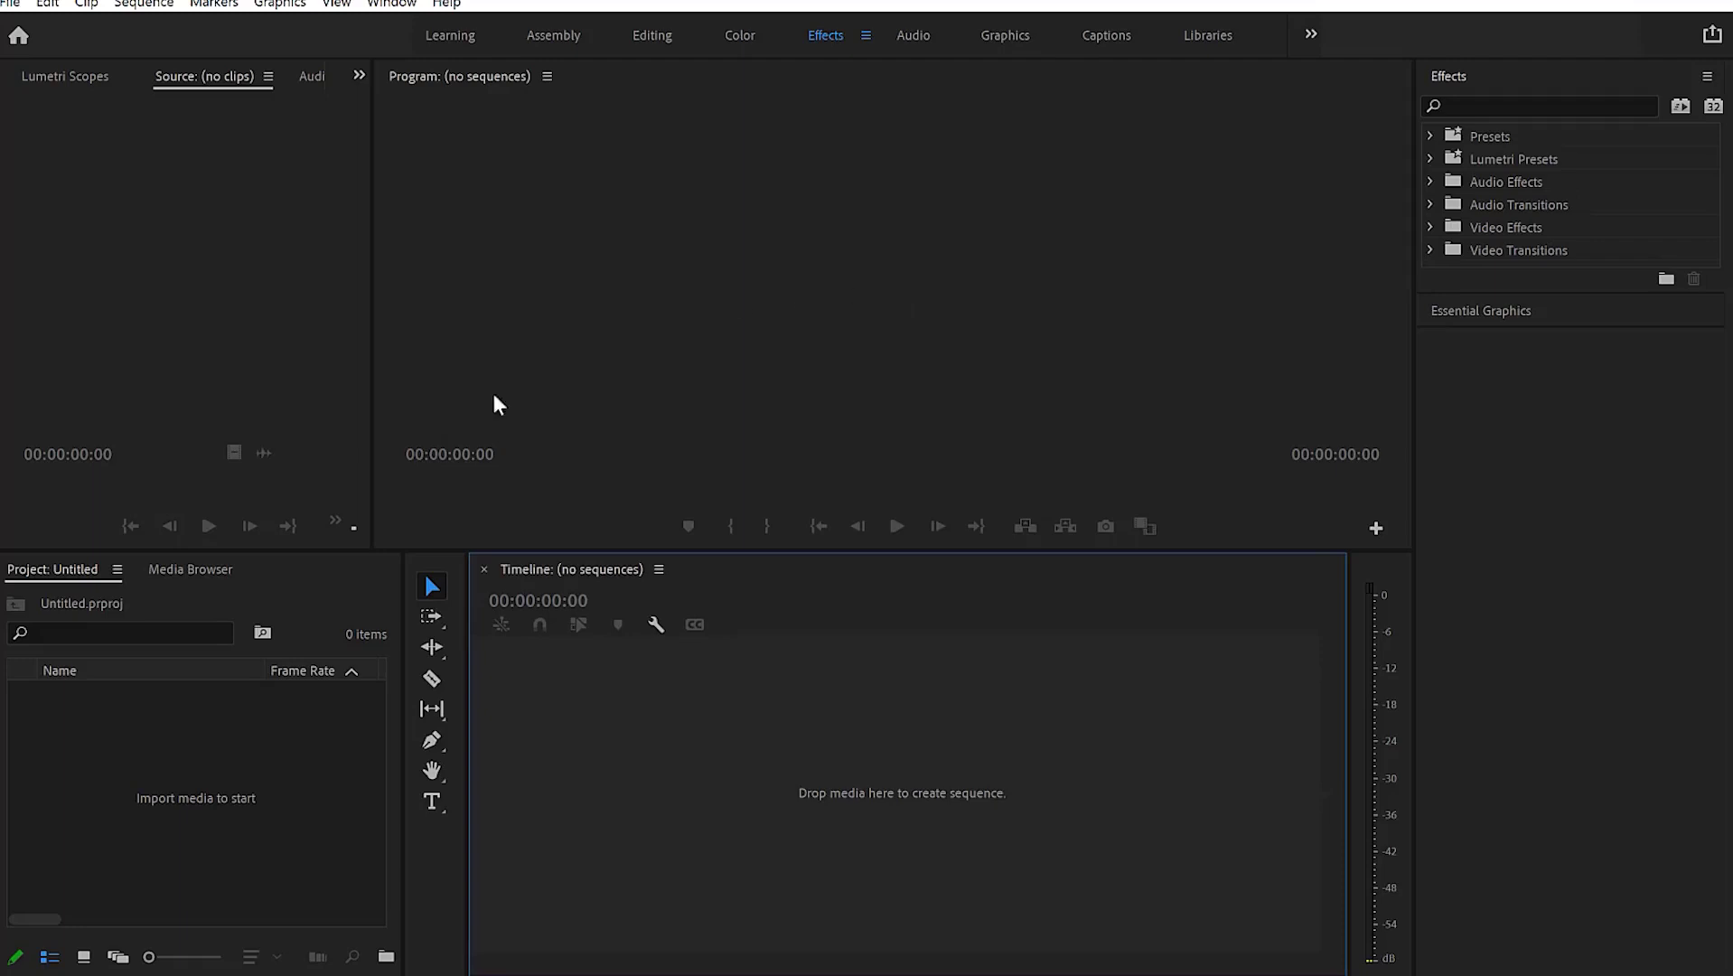
Step: Import intro.mp4 into the project through the Media Browser
{"action": "left_click", "coordinate": [194, 570]}
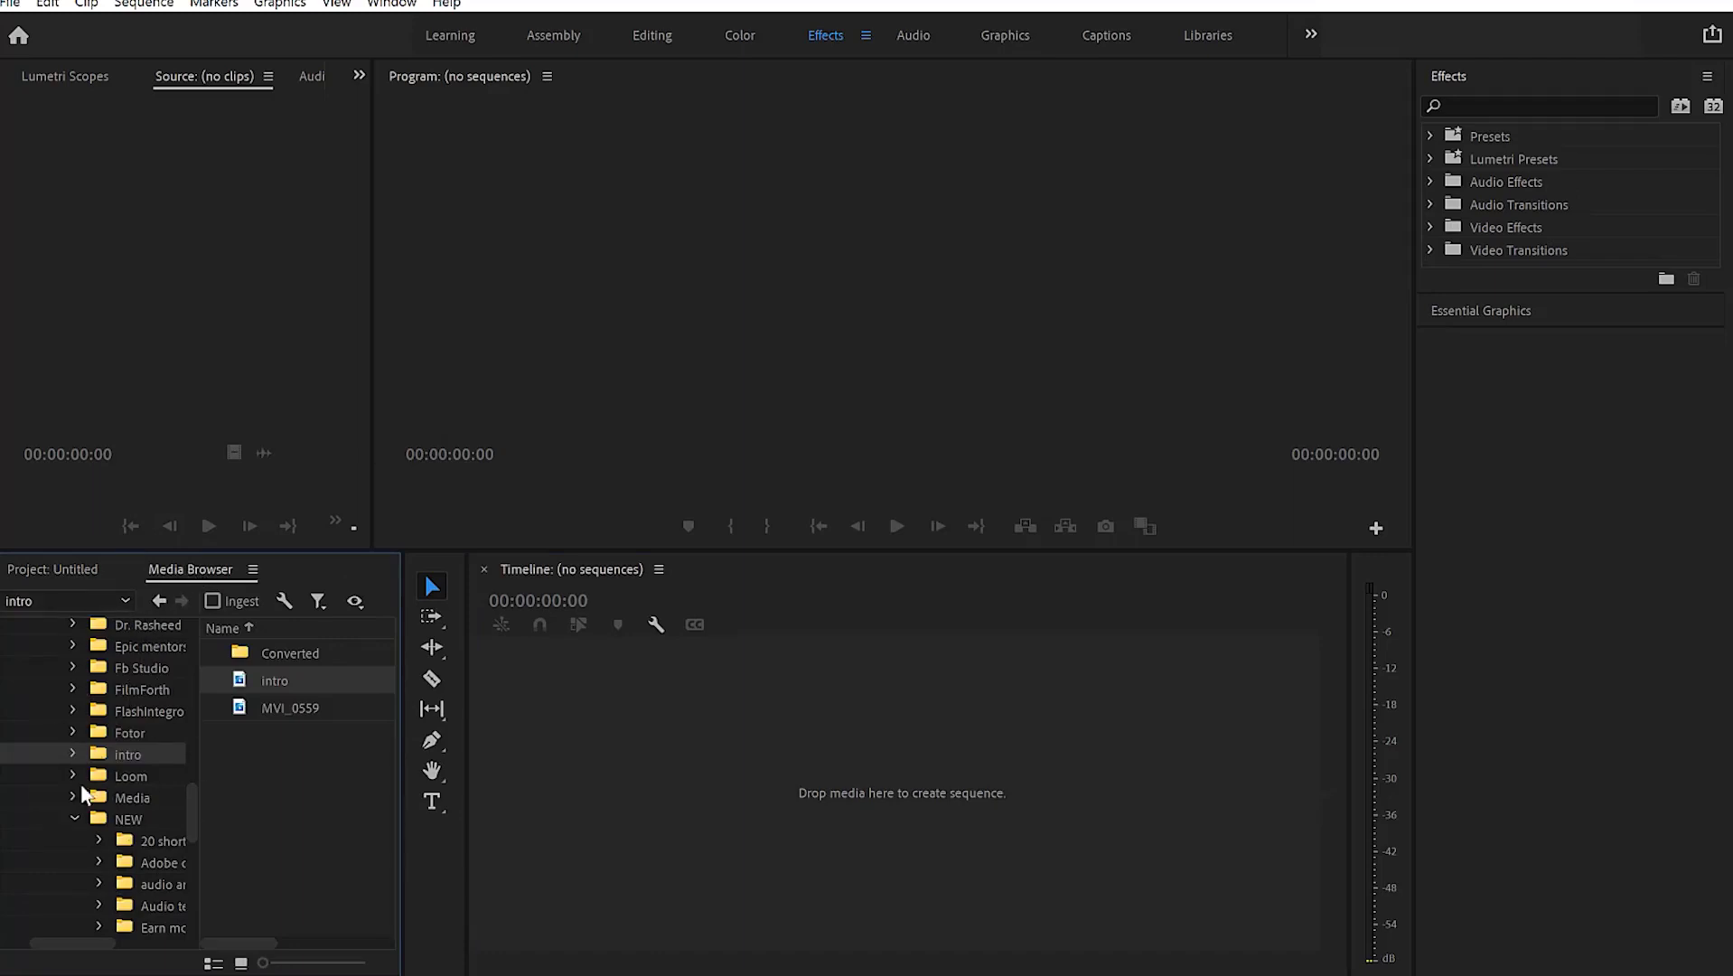
{"action": "right_click", "coordinate": [287, 694]}
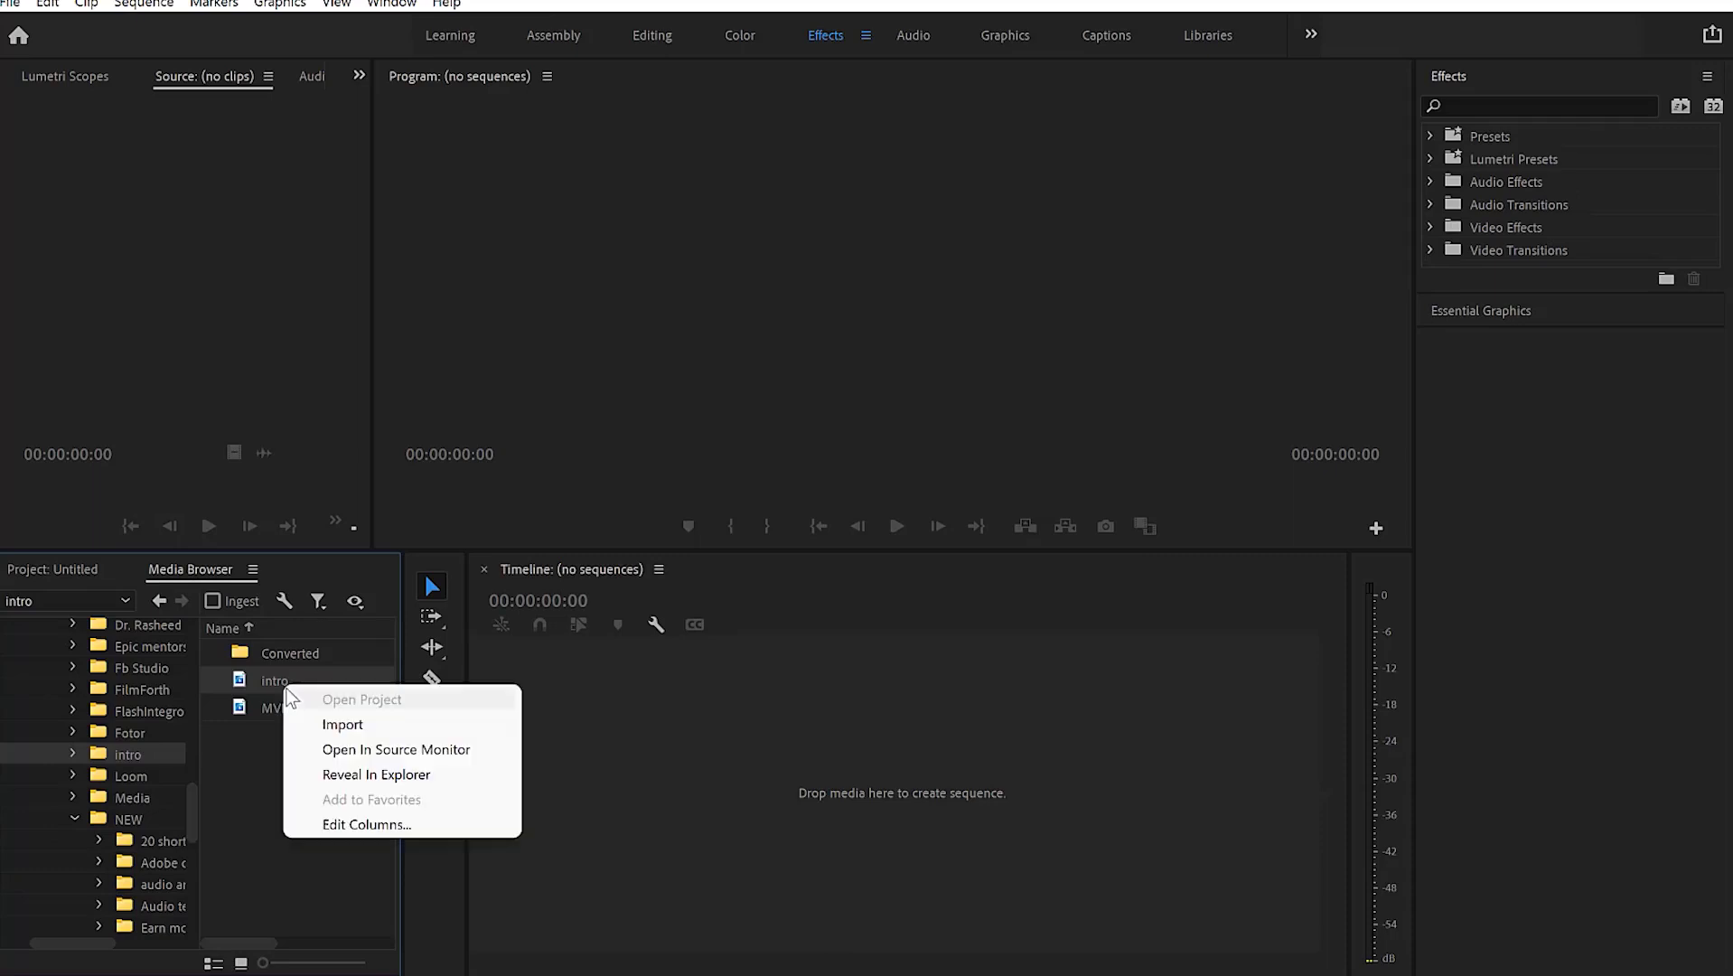
{"action": "left_click", "coordinate": [307, 722]}
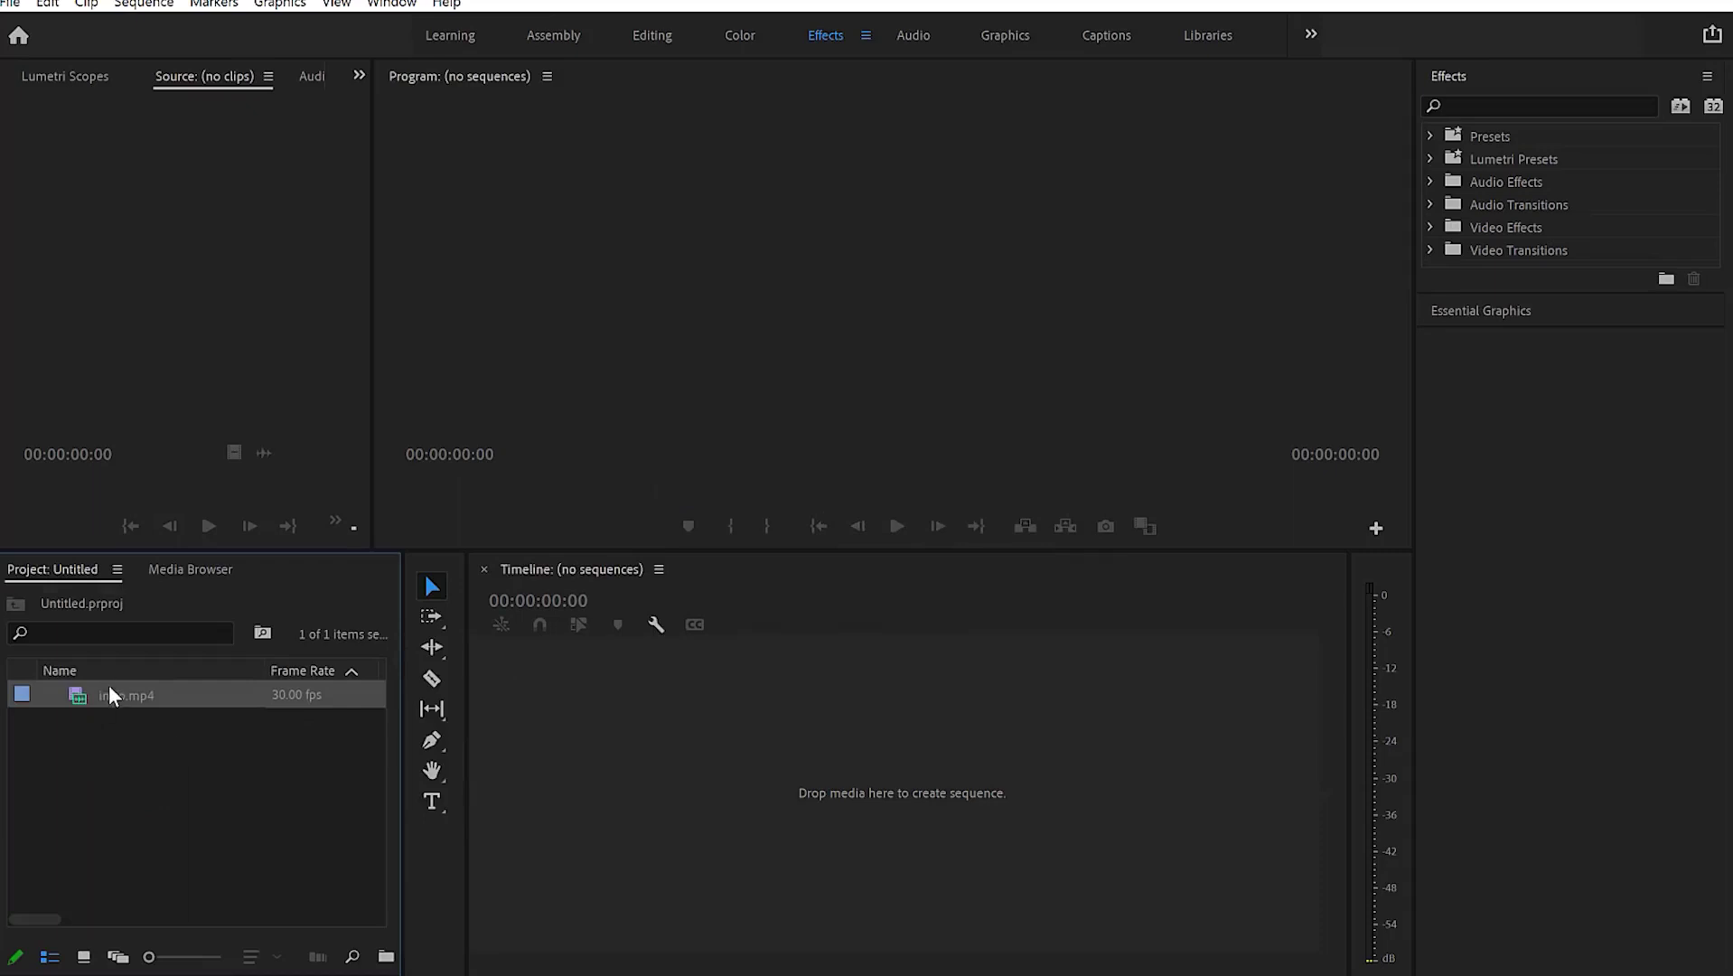
{"action": "mouse_move", "coordinate": [121, 705]}
Step: Create the 'intro' sequence from intro.mp4 and play it up to 00:00:02:04
{"action": "right_click", "coordinate": [91, 703]}
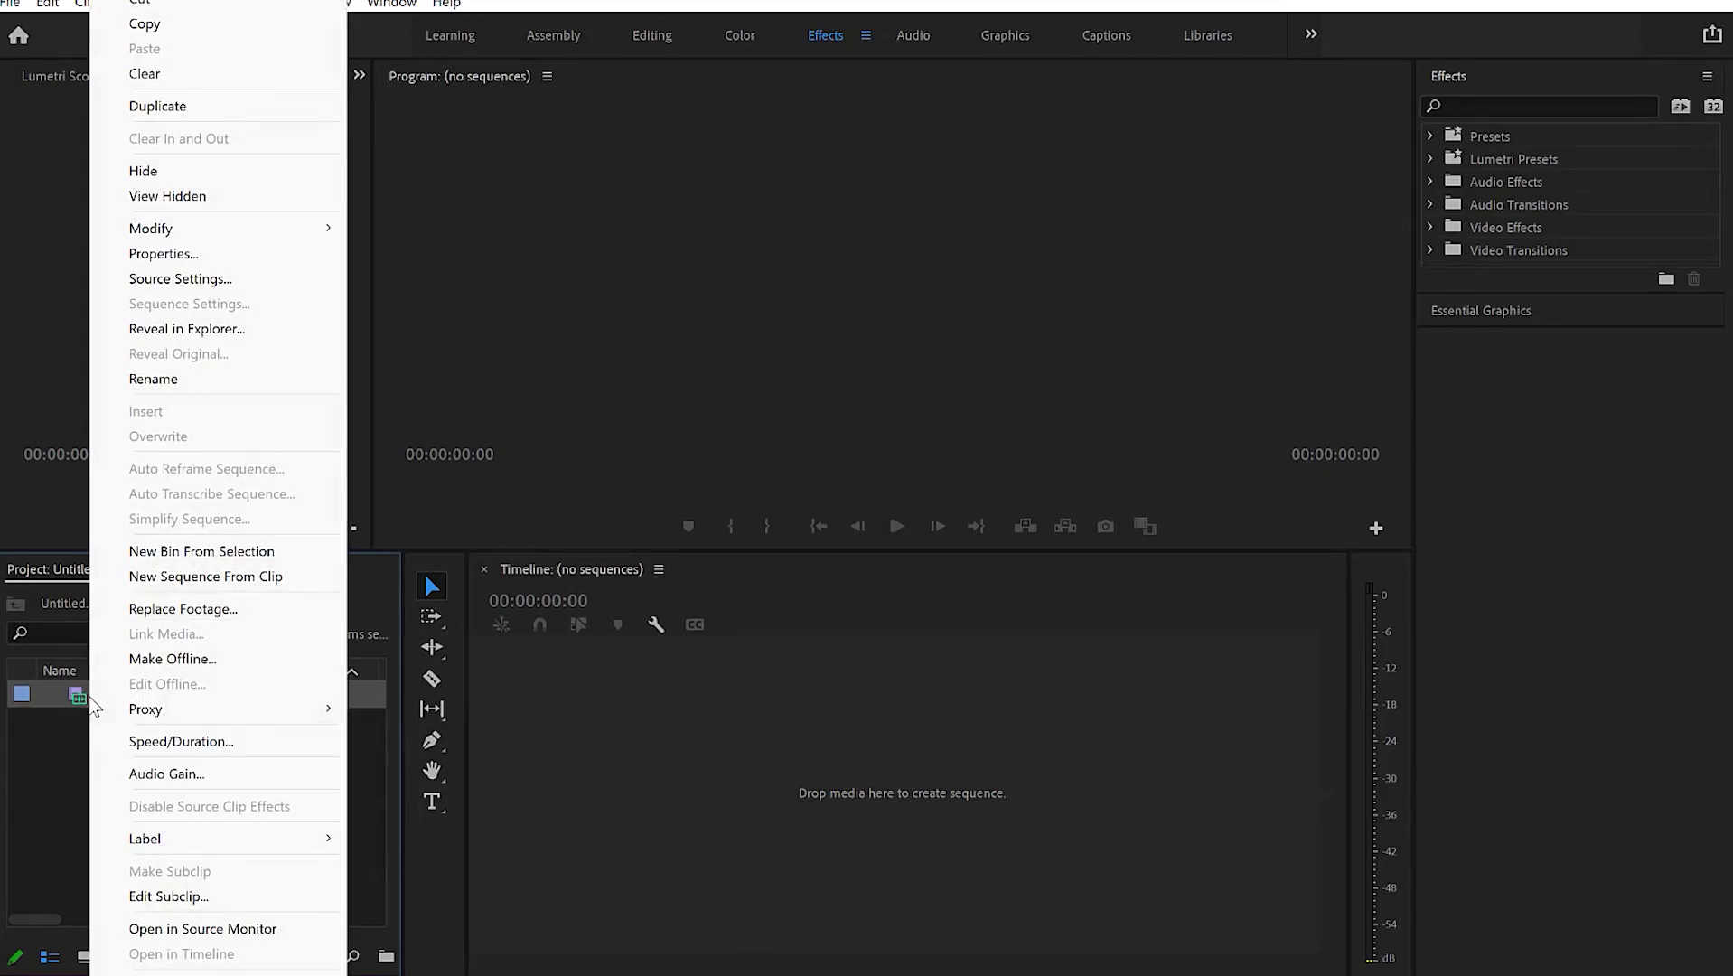
{"action": "left_click", "coordinate": [200, 576]}
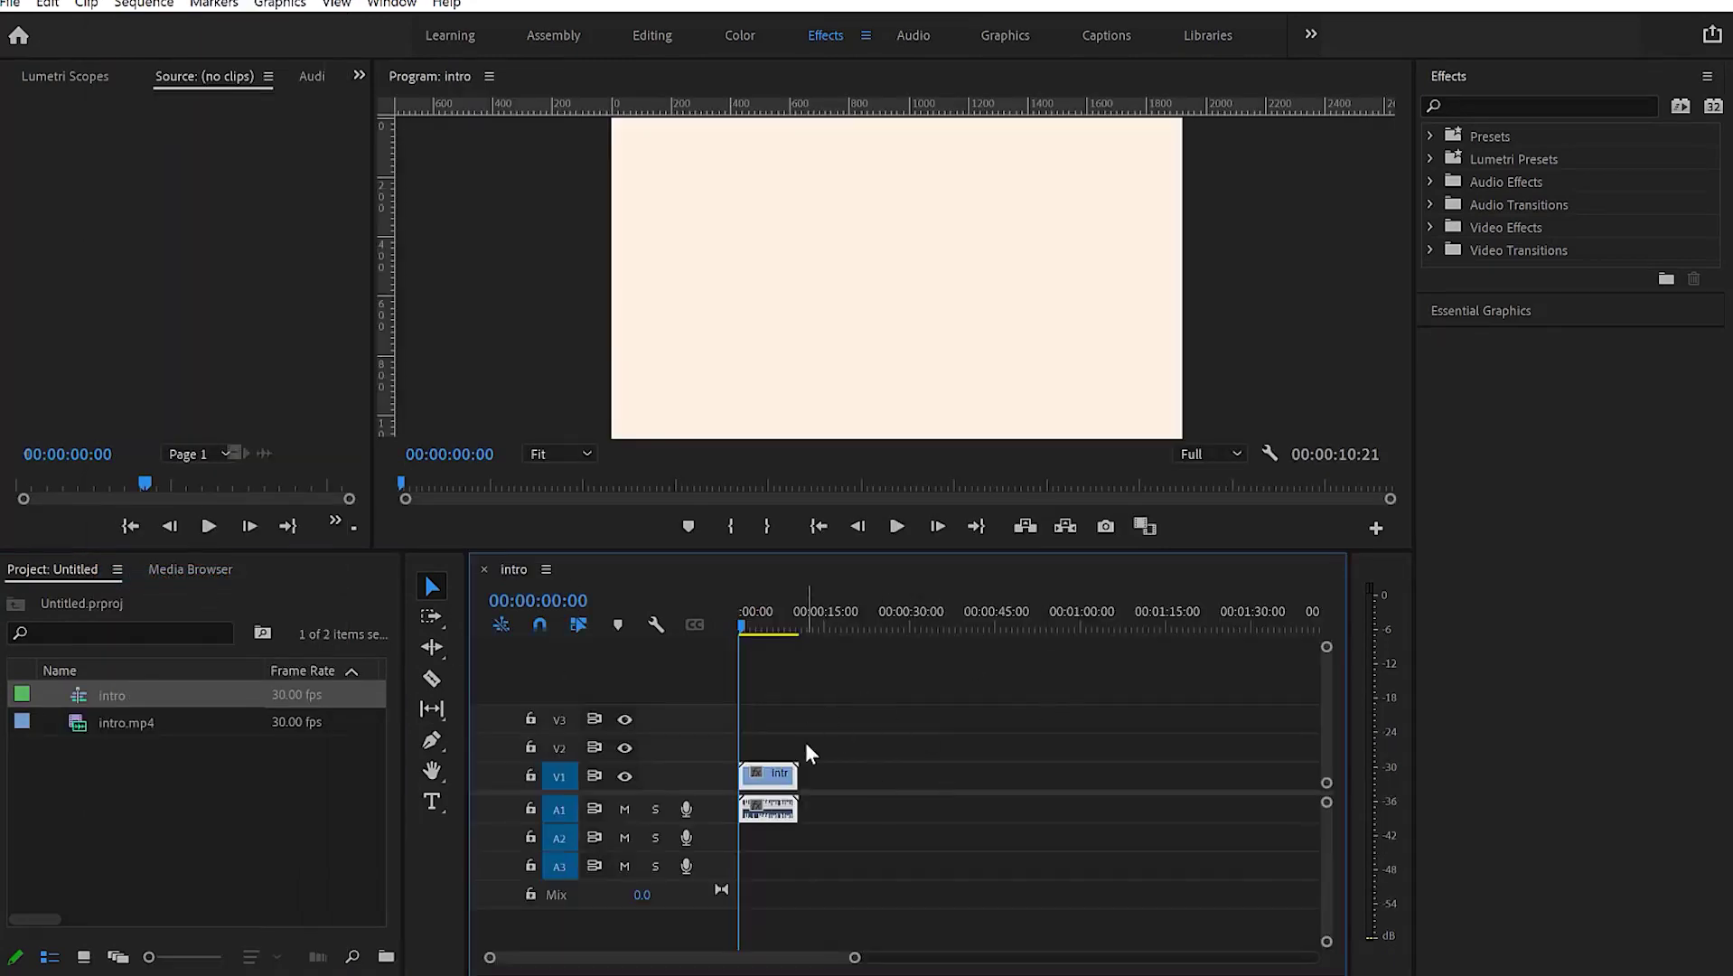
{"action": "key", "text": "space"}
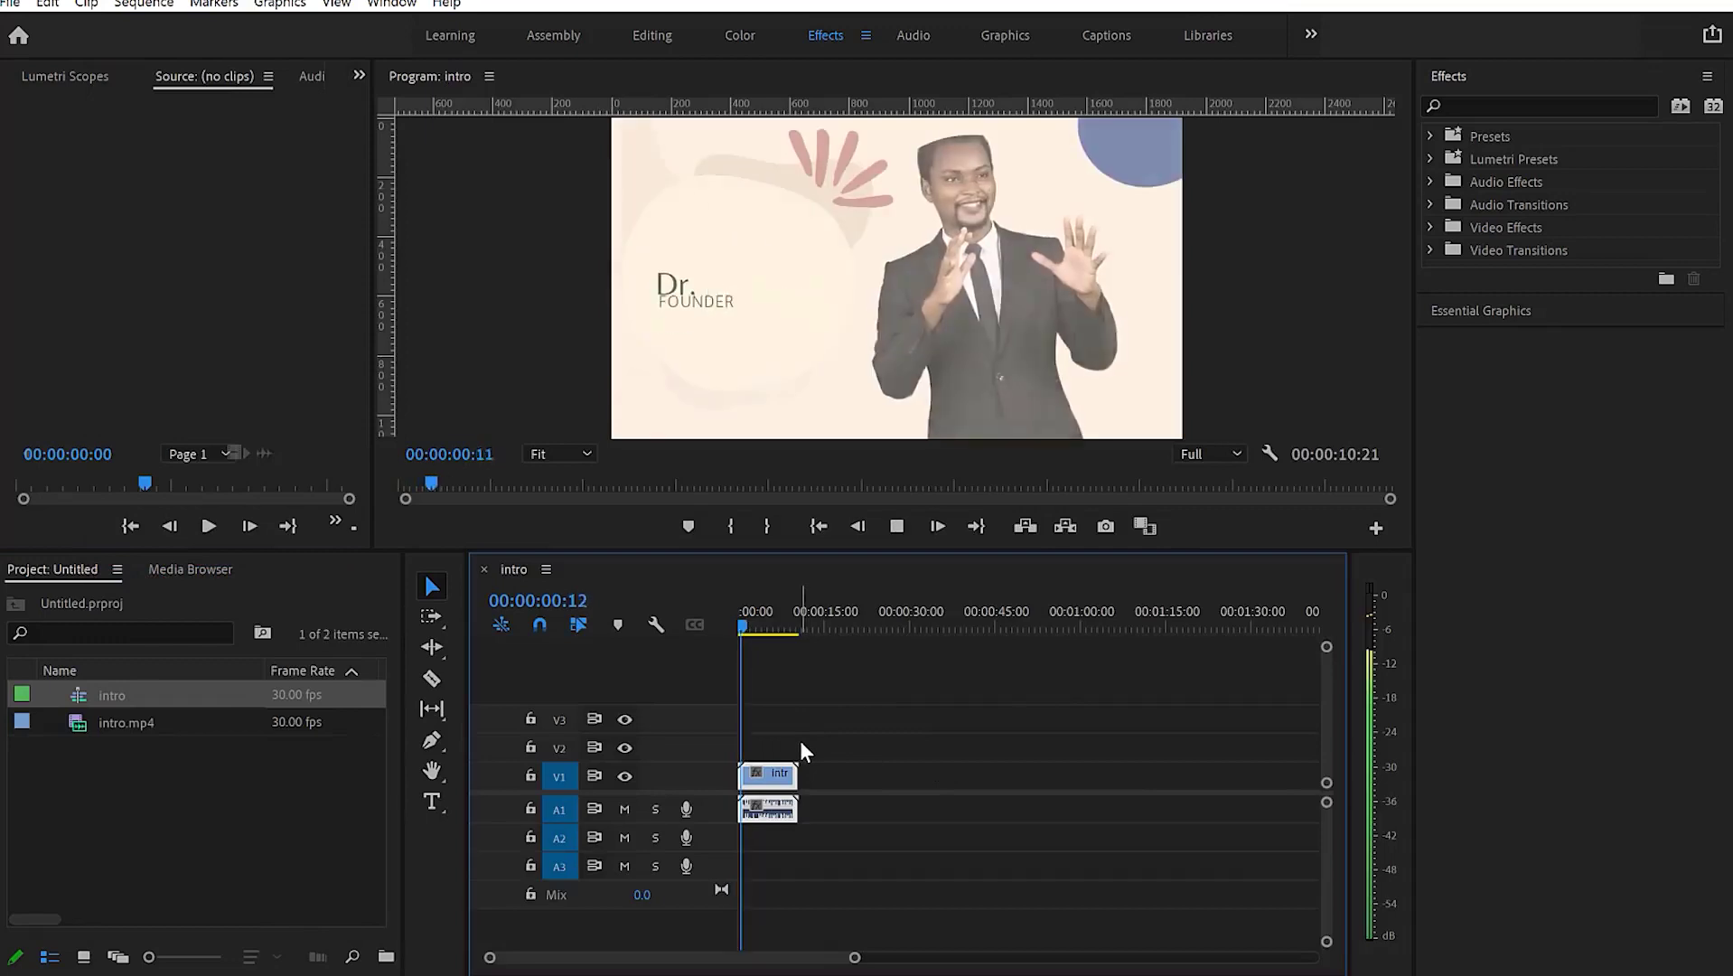
{"action": "key", "text": "space"}
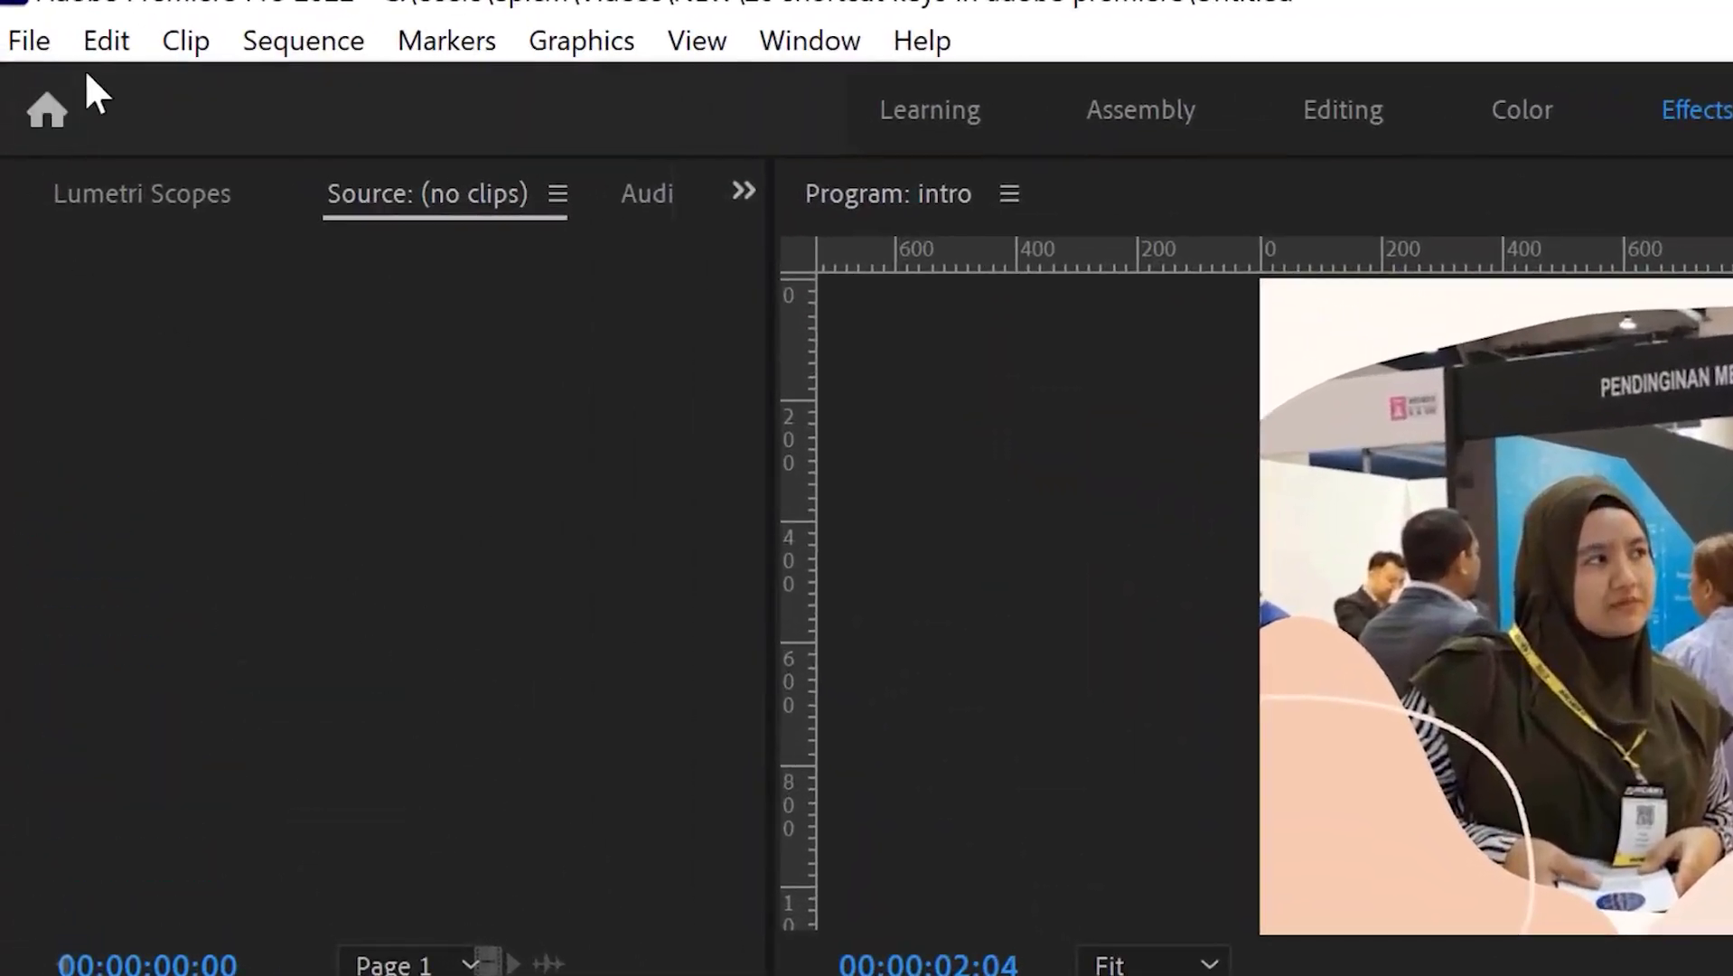
Step: Bring up the Keyboard Shortcuts dialog from the Edit menu
{"action": "left_click", "coordinate": [103, 50]}
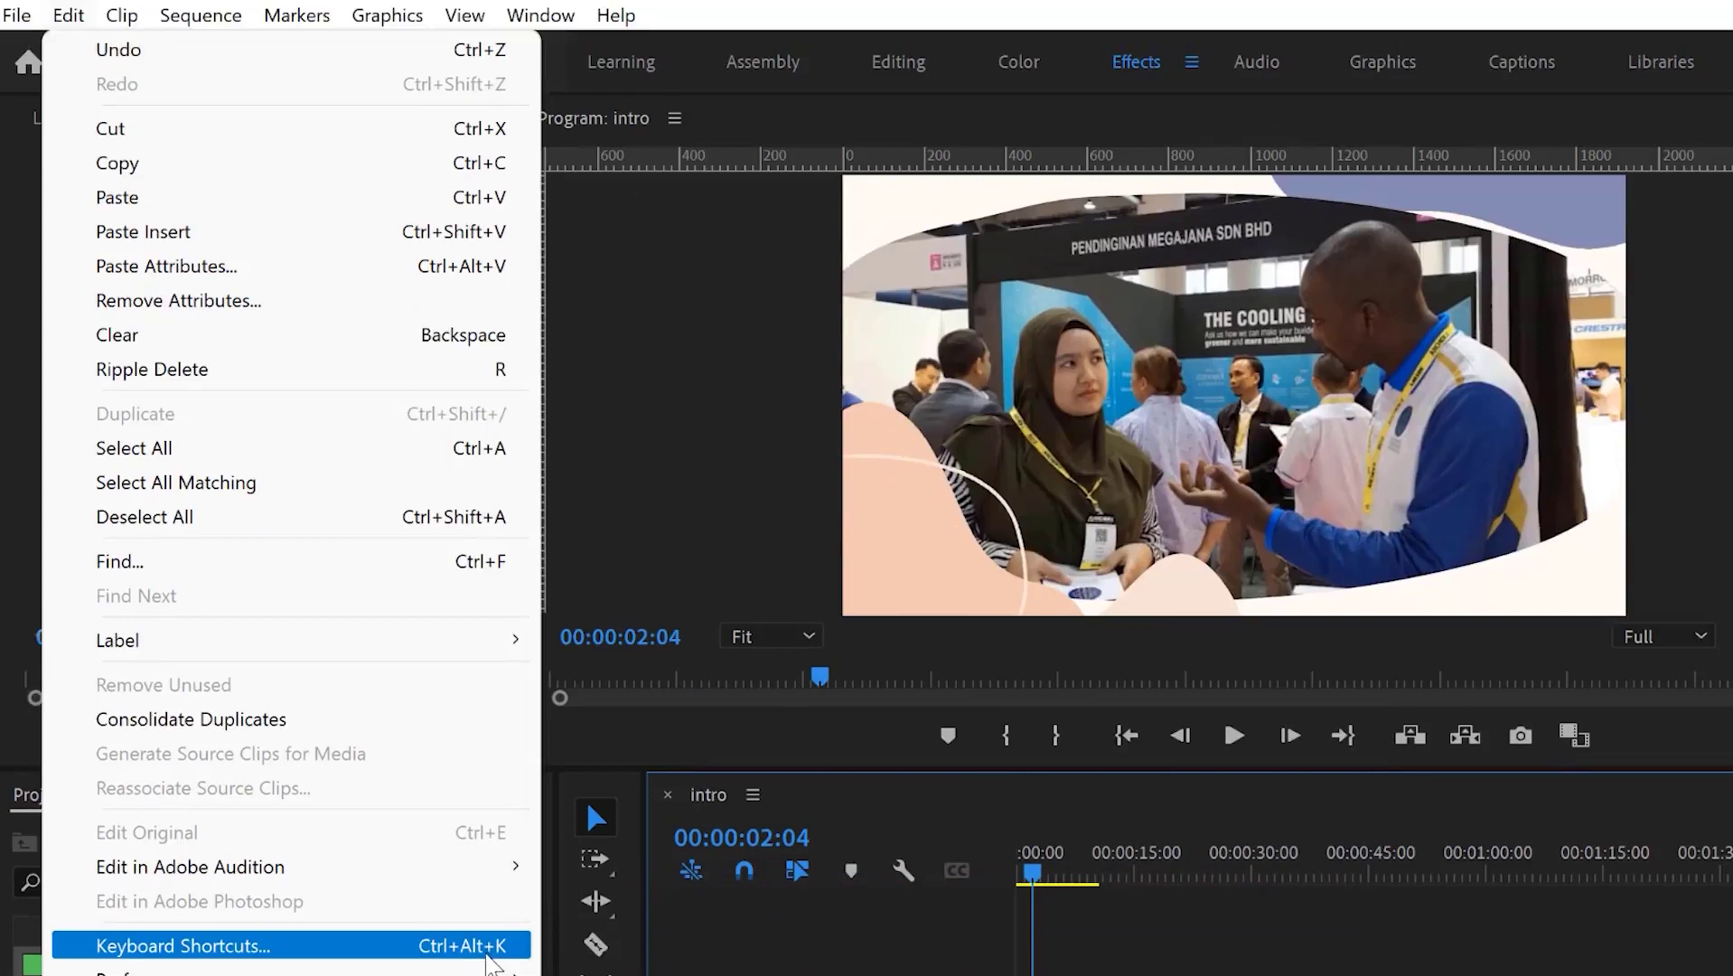
{"action": "left_click", "coordinate": [408, 947]}
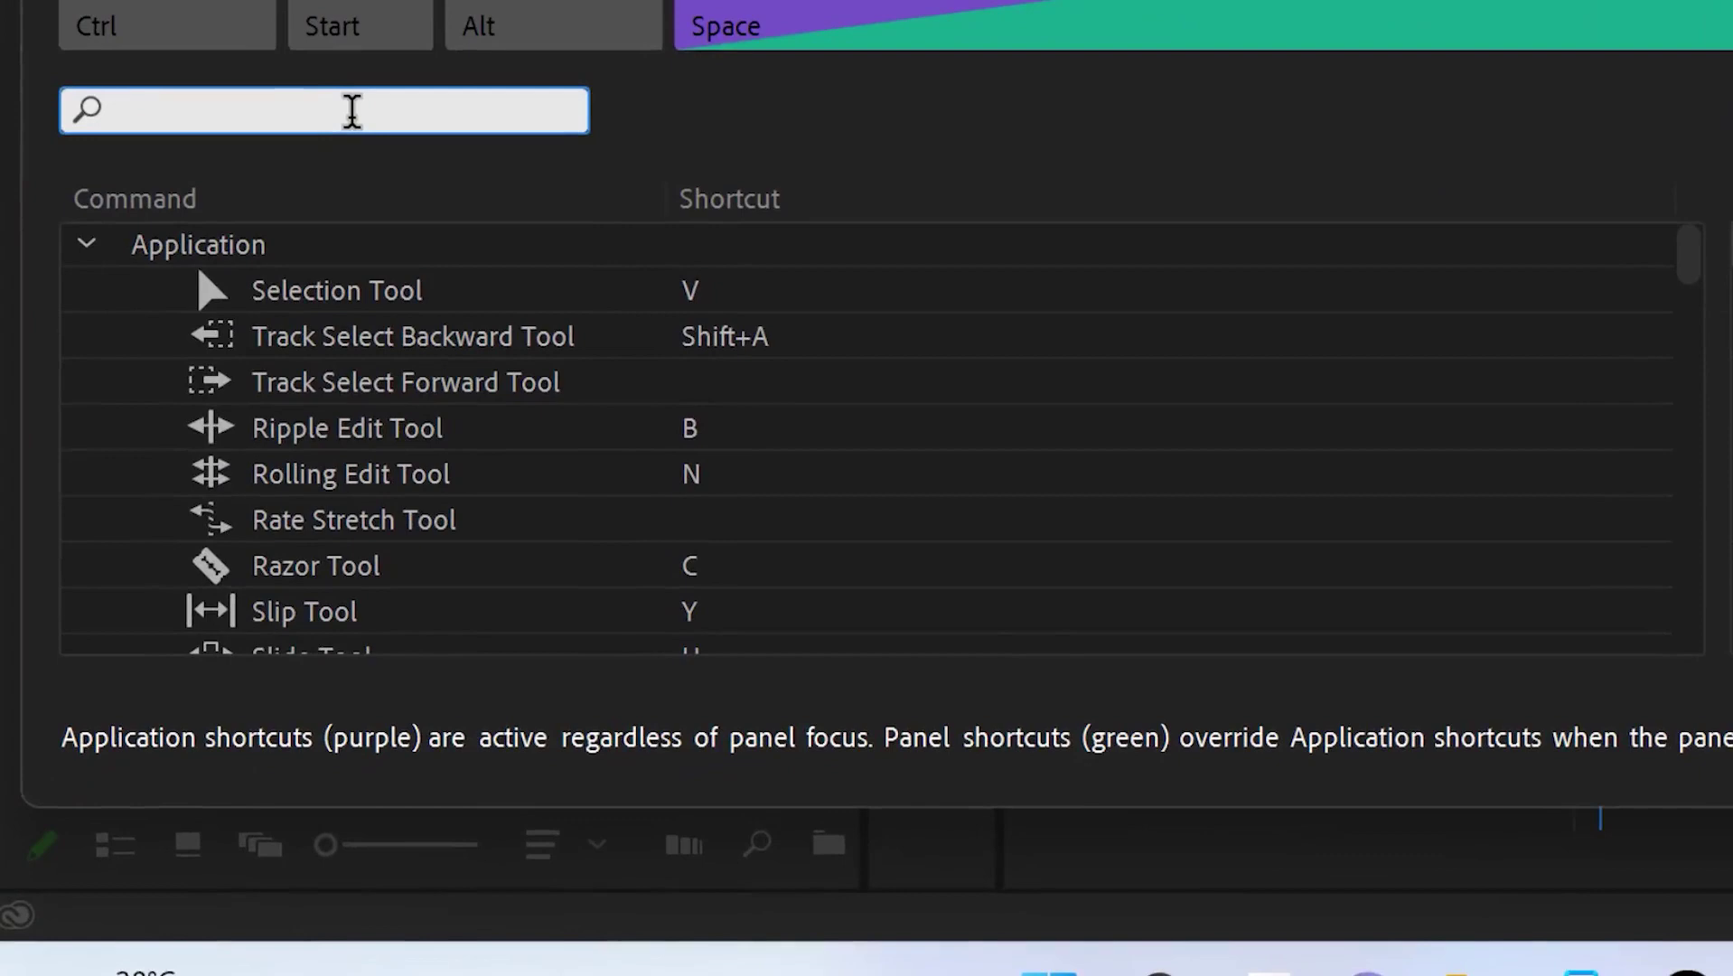
Step: Search 'dele' and add F as a Clear shortcut alongside Delete, then apply
{"action": "type", "text": "dele"}
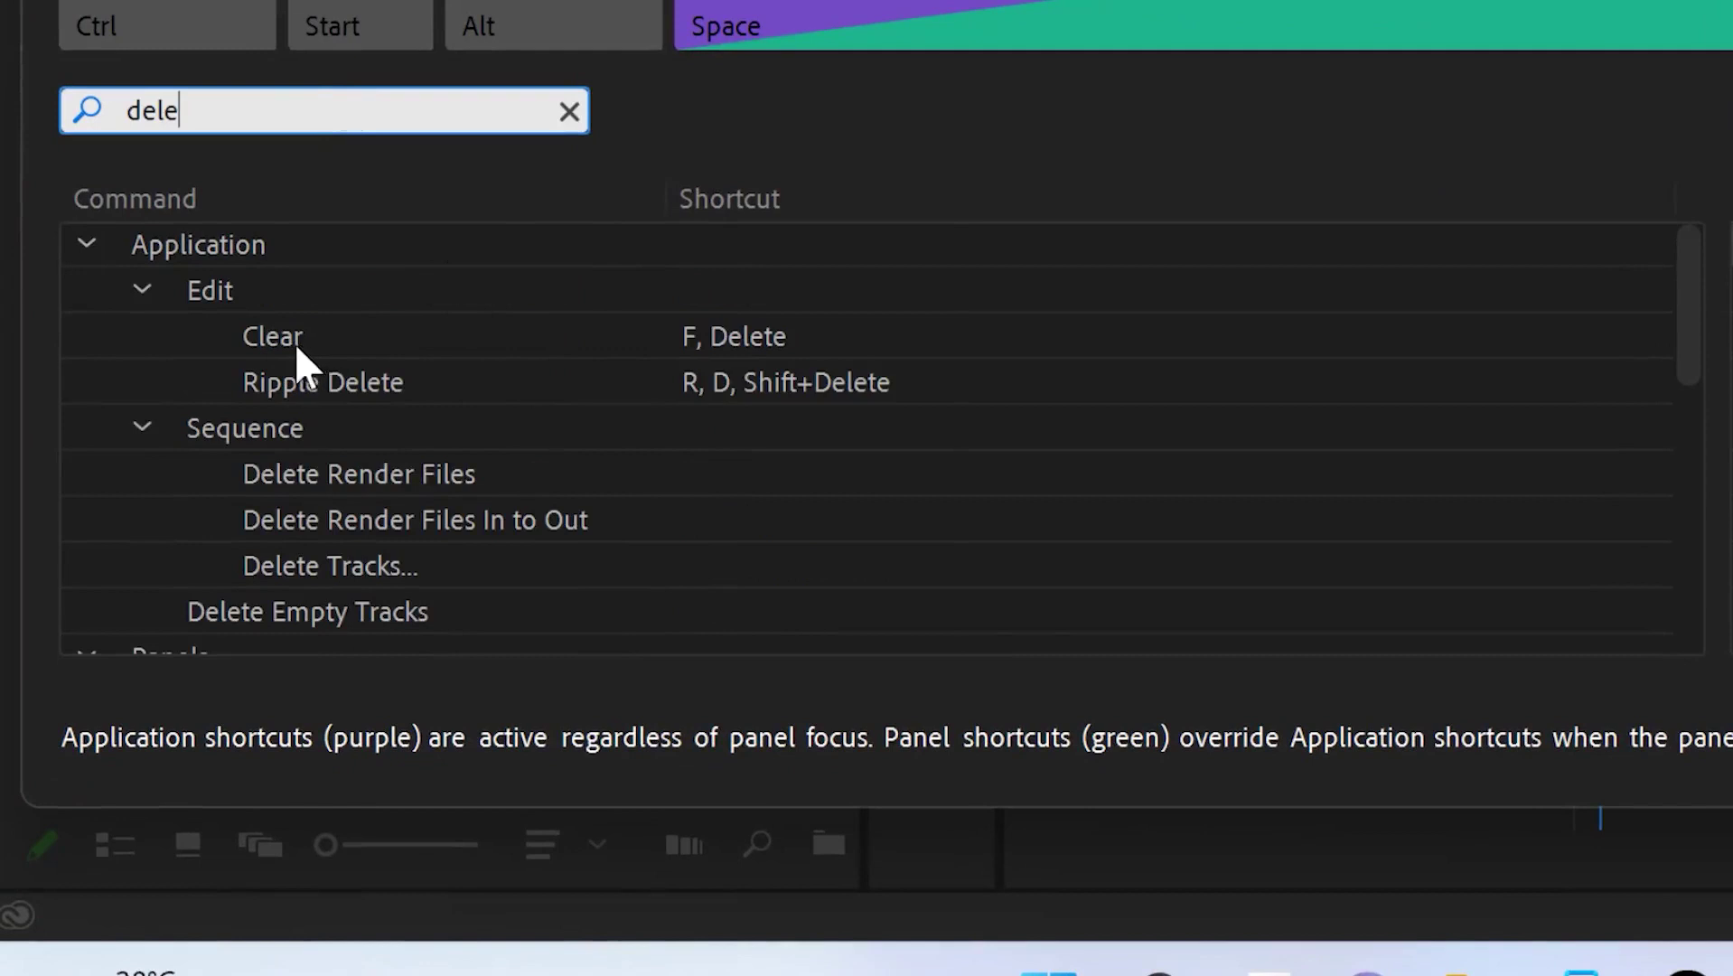
{"action": "left_click", "coordinate": [747, 340]}
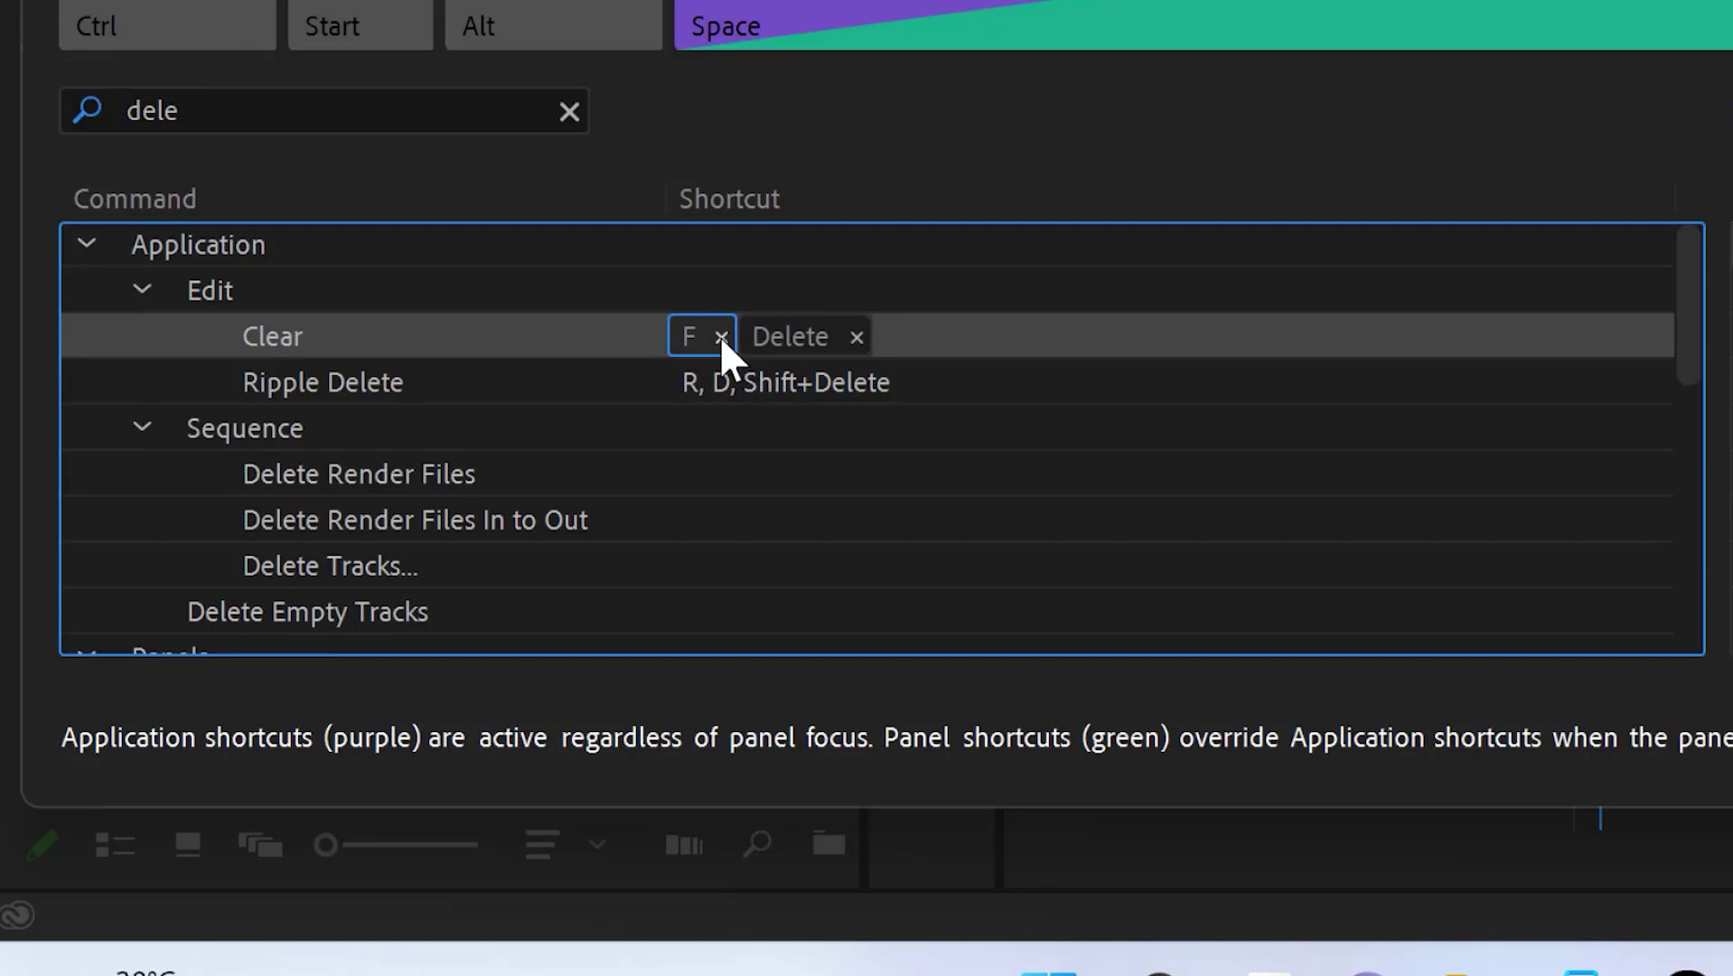
{"action": "left_click", "coordinate": [721, 337]}
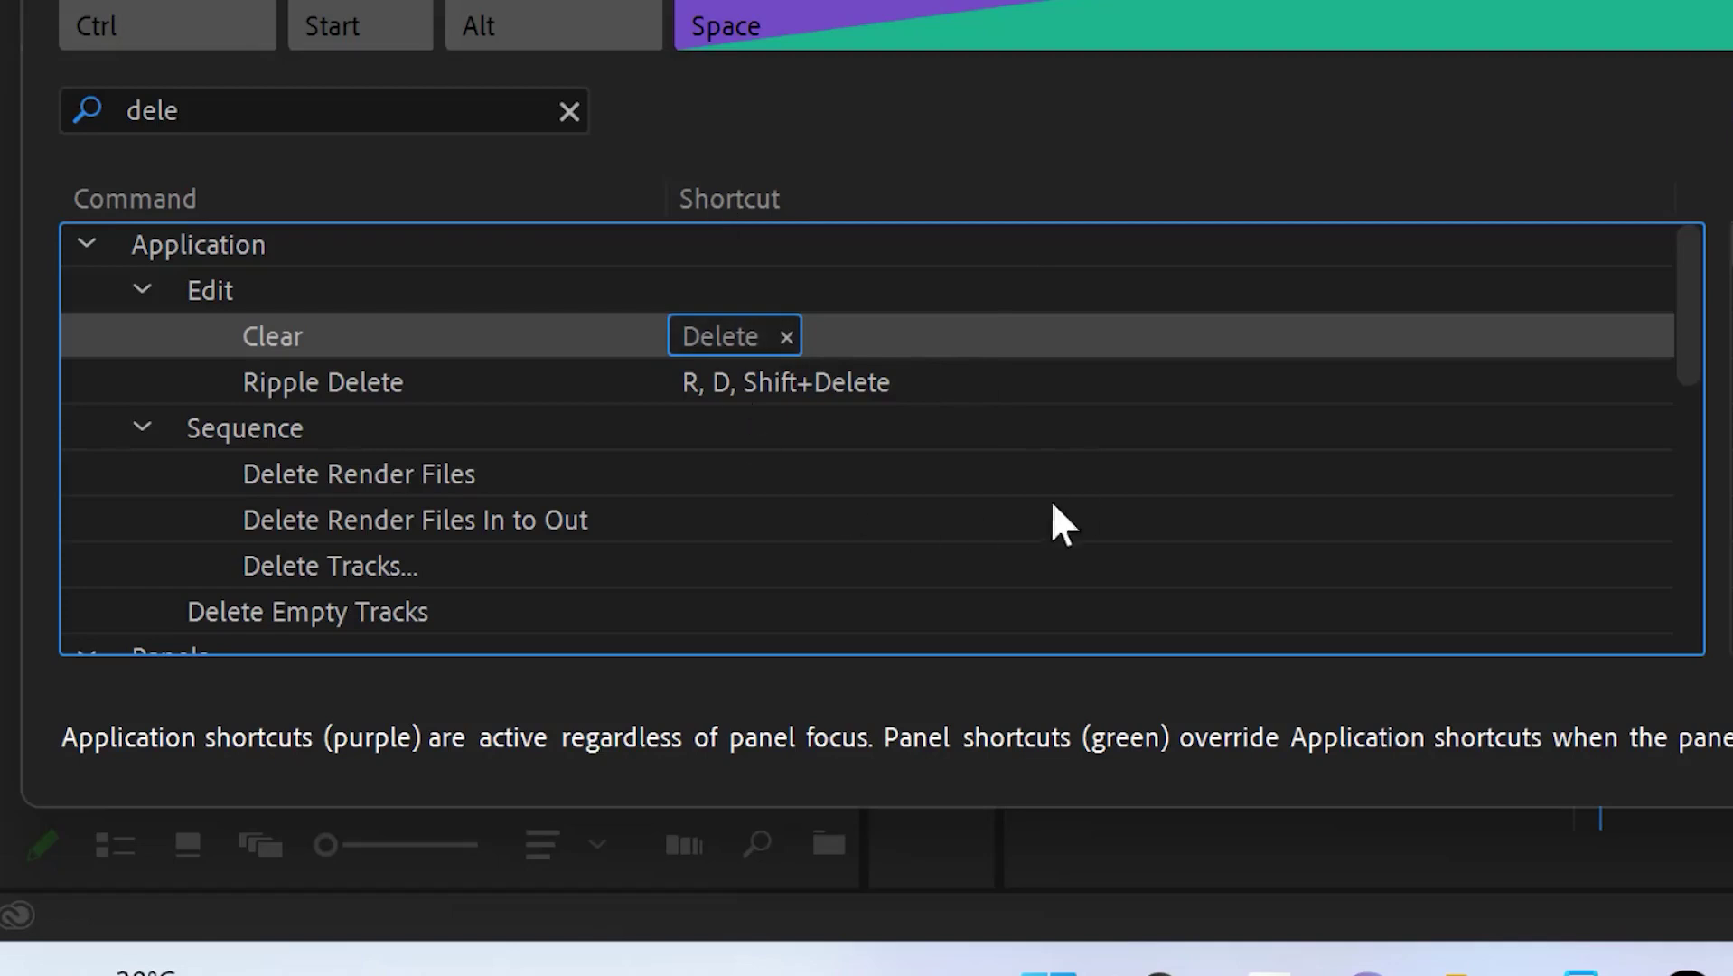
{"action": "left_click", "coordinate": [833, 335]}
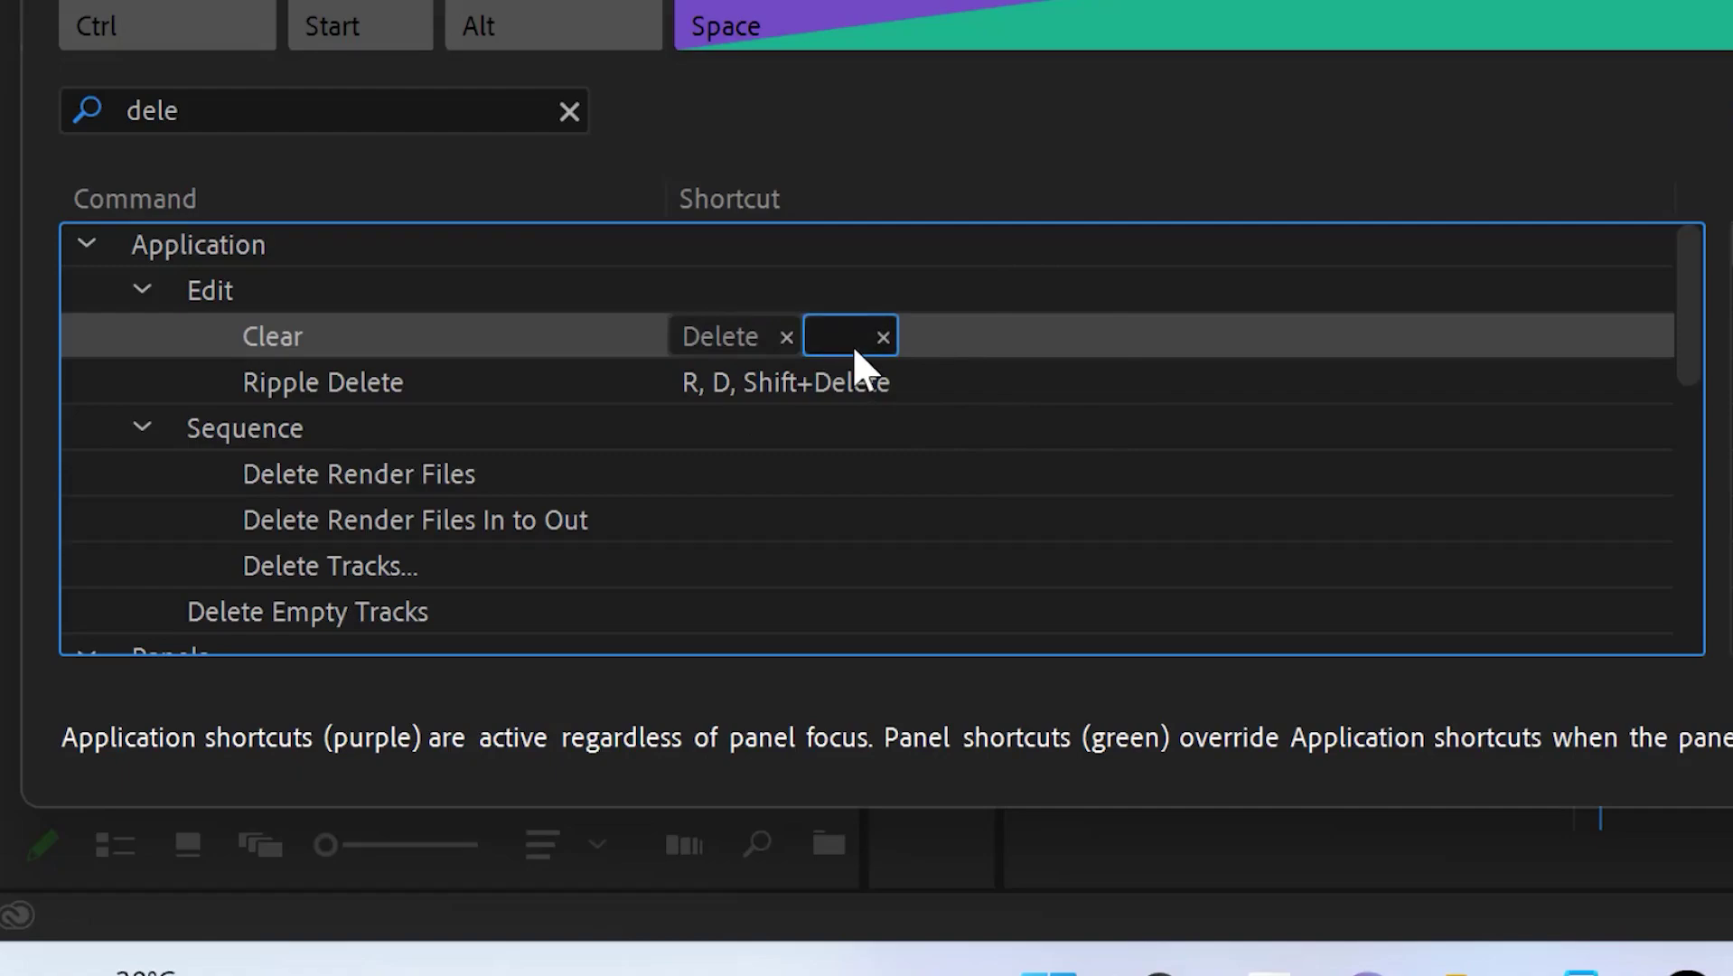
{"action": "key", "text": "f"}
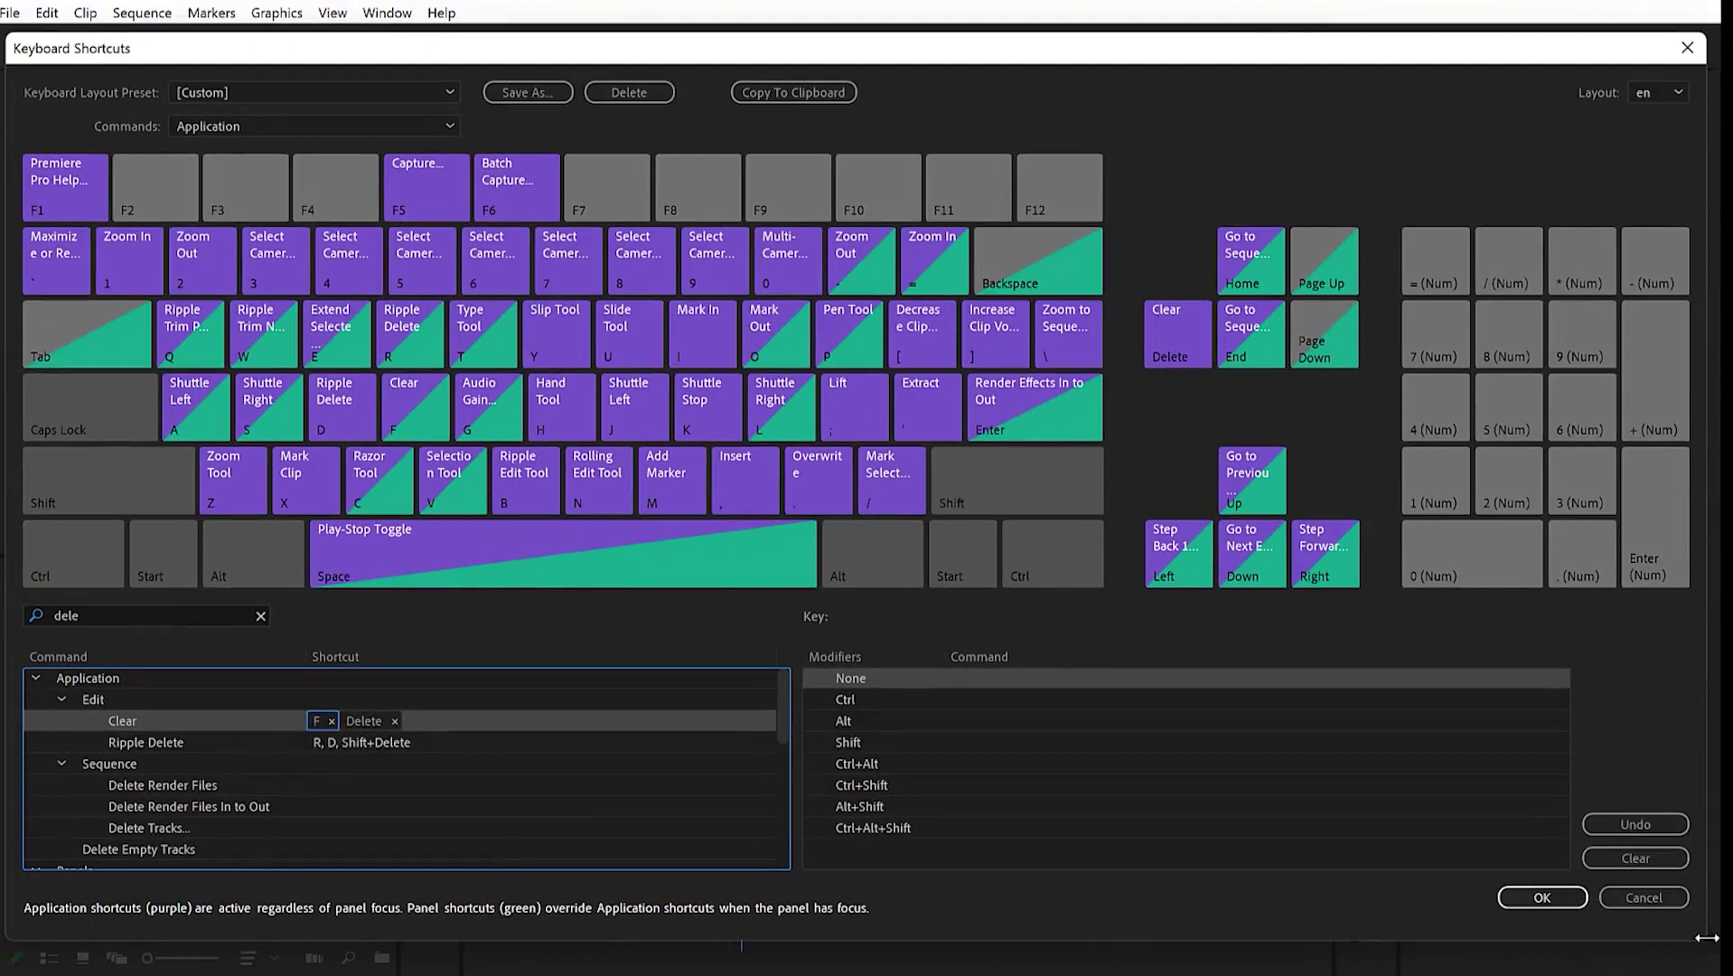
{"action": "left_click", "coordinate": [1554, 897]}
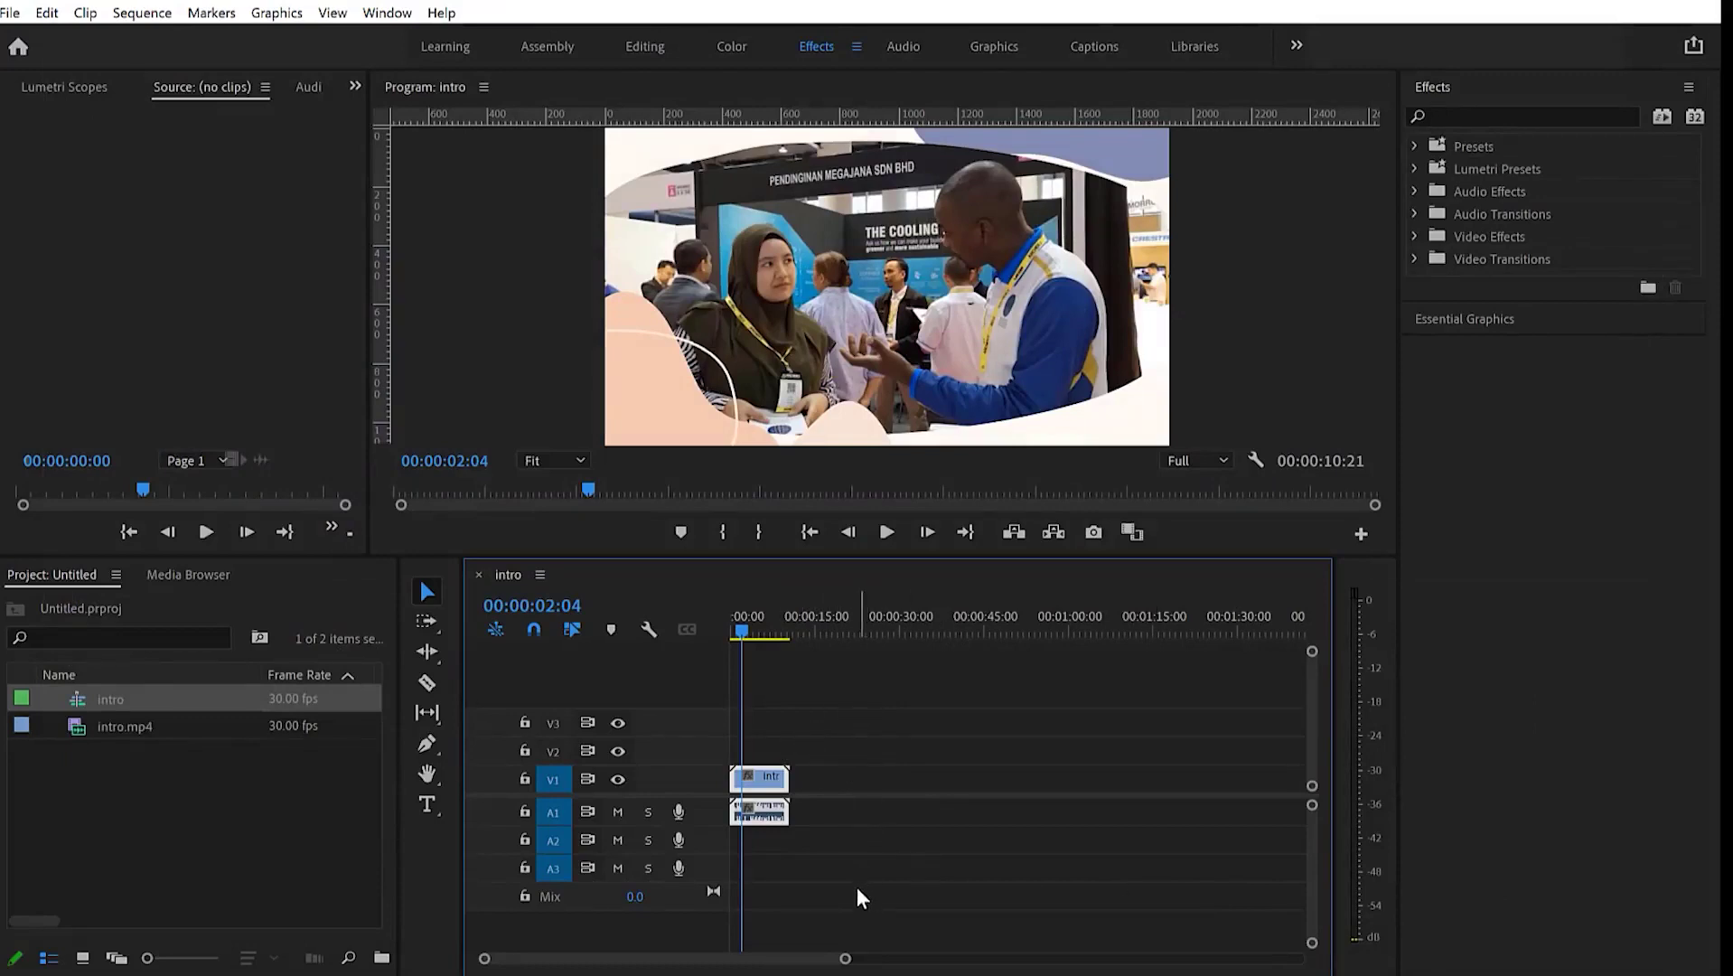
Step: Razor-cut intro.mp4 at 00:00:04:11 on the zoomed timeline and delete the first piece with F
{"action": "left_click_drag", "start_coordinate": [845, 957], "coordinate": [777, 954]}
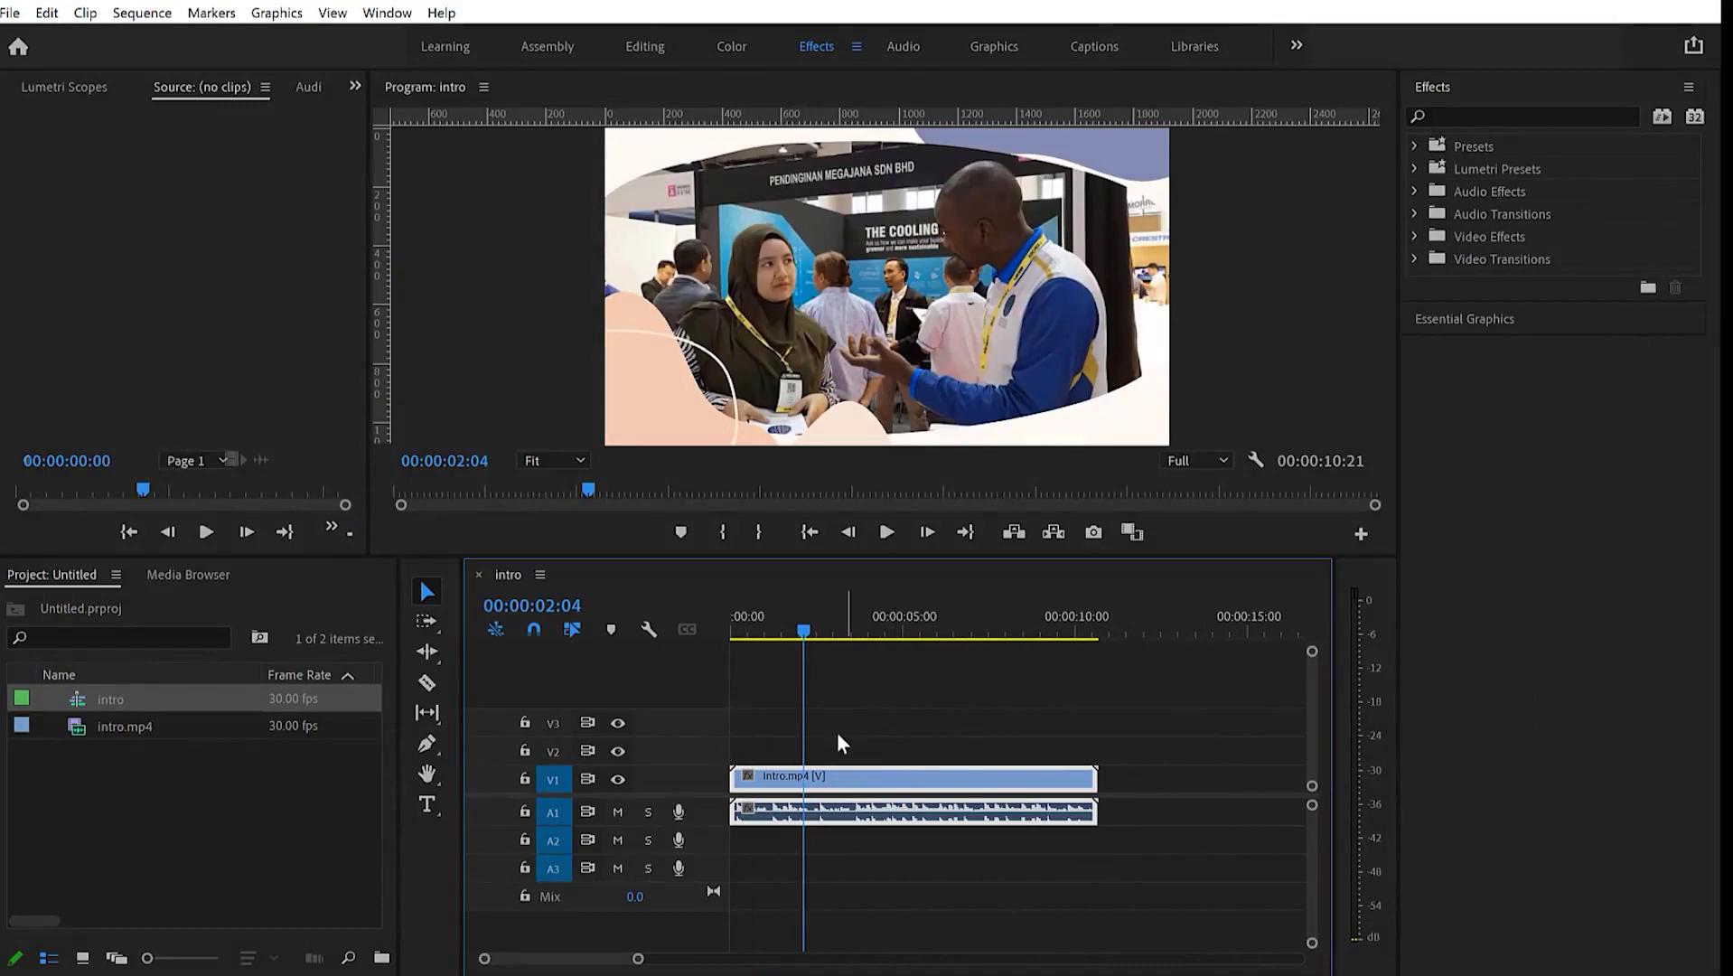
{"action": "left_click_drag", "start_coordinate": [804, 632], "coordinate": [881, 651]}
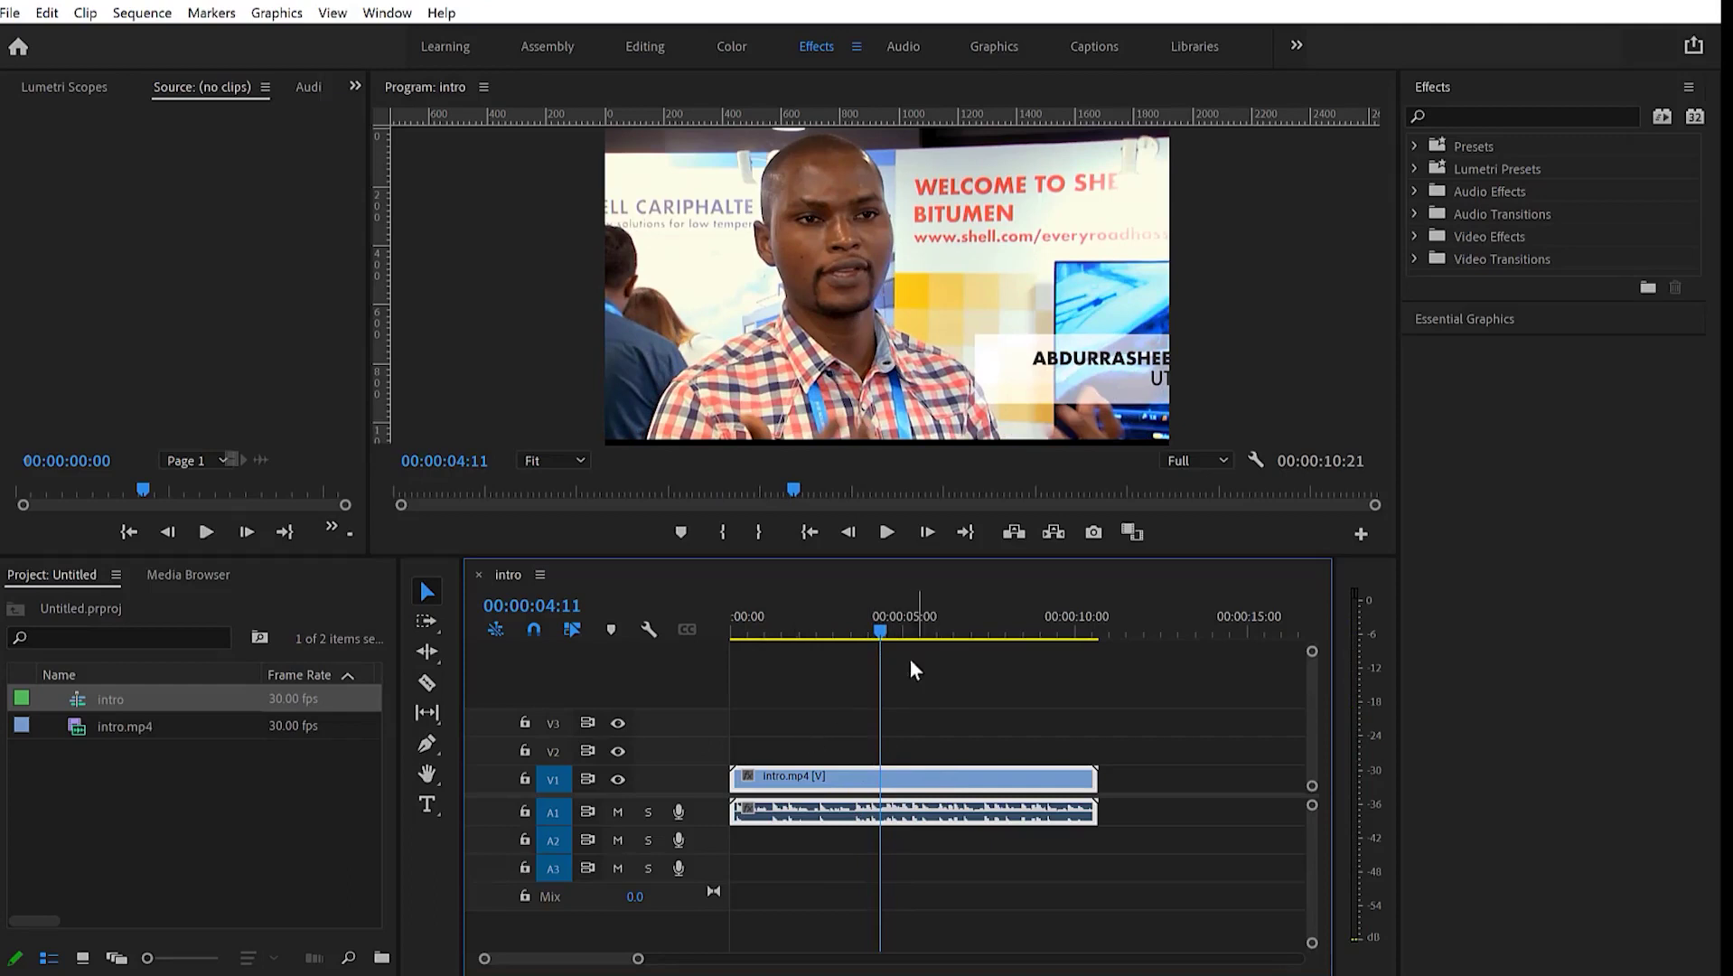
{"action": "left_click", "coordinate": [427, 684]}
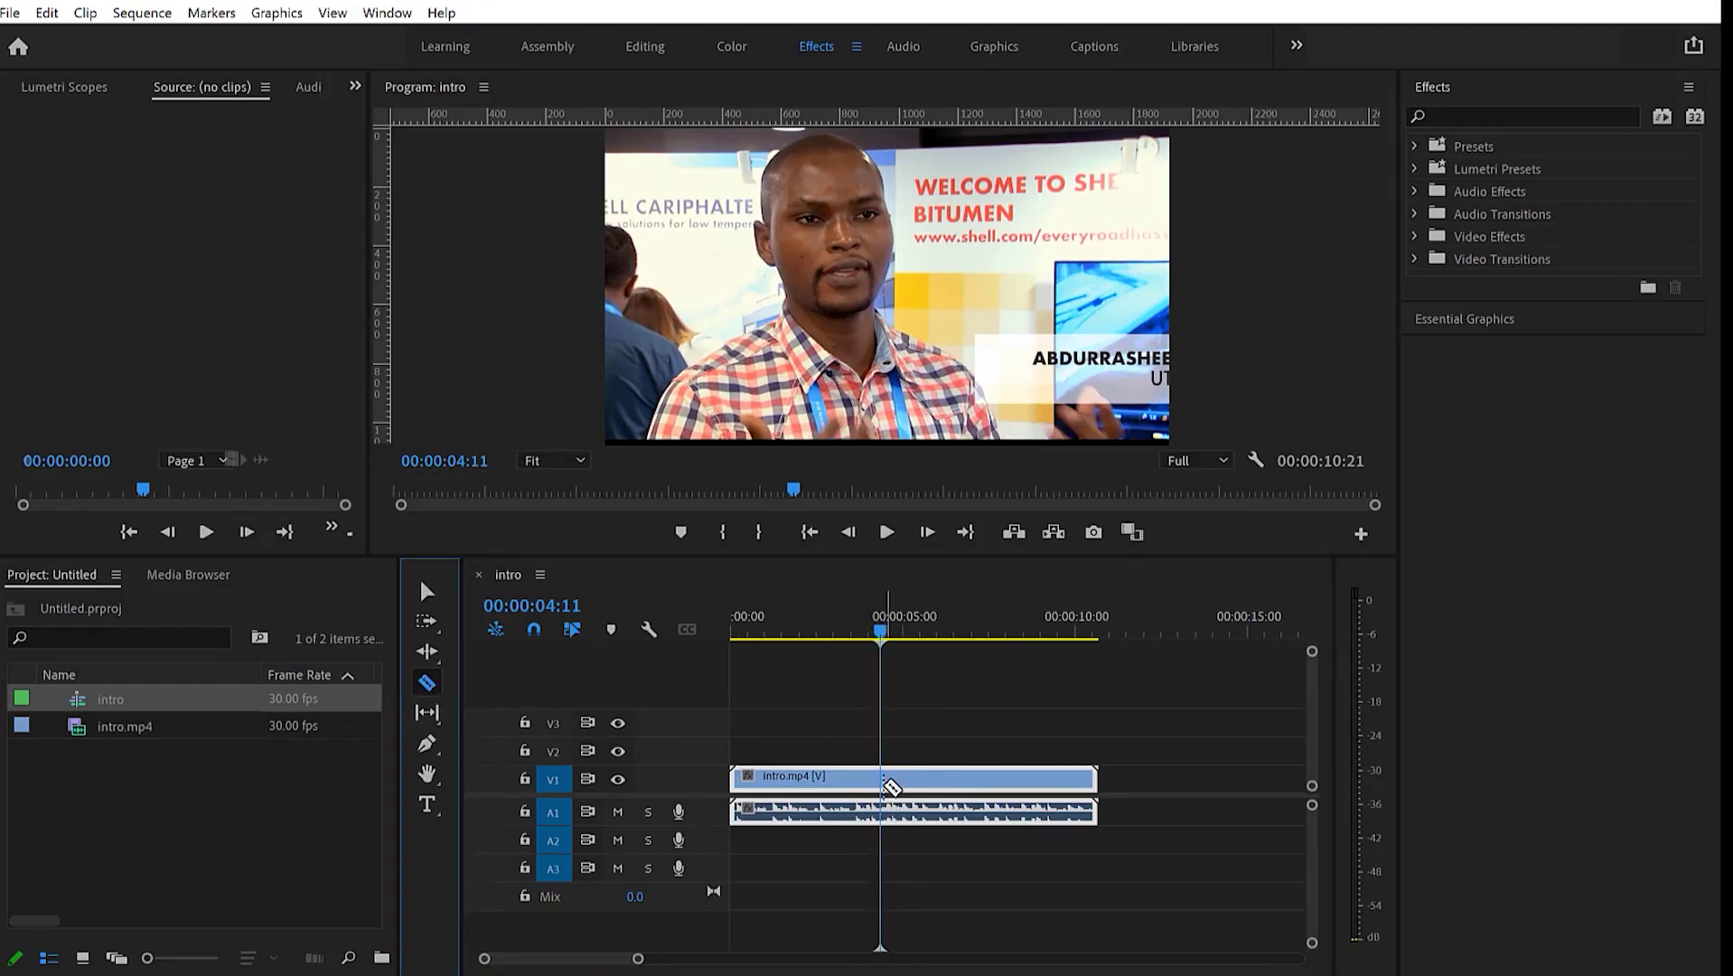
{"action": "left_click", "coordinate": [889, 781]}
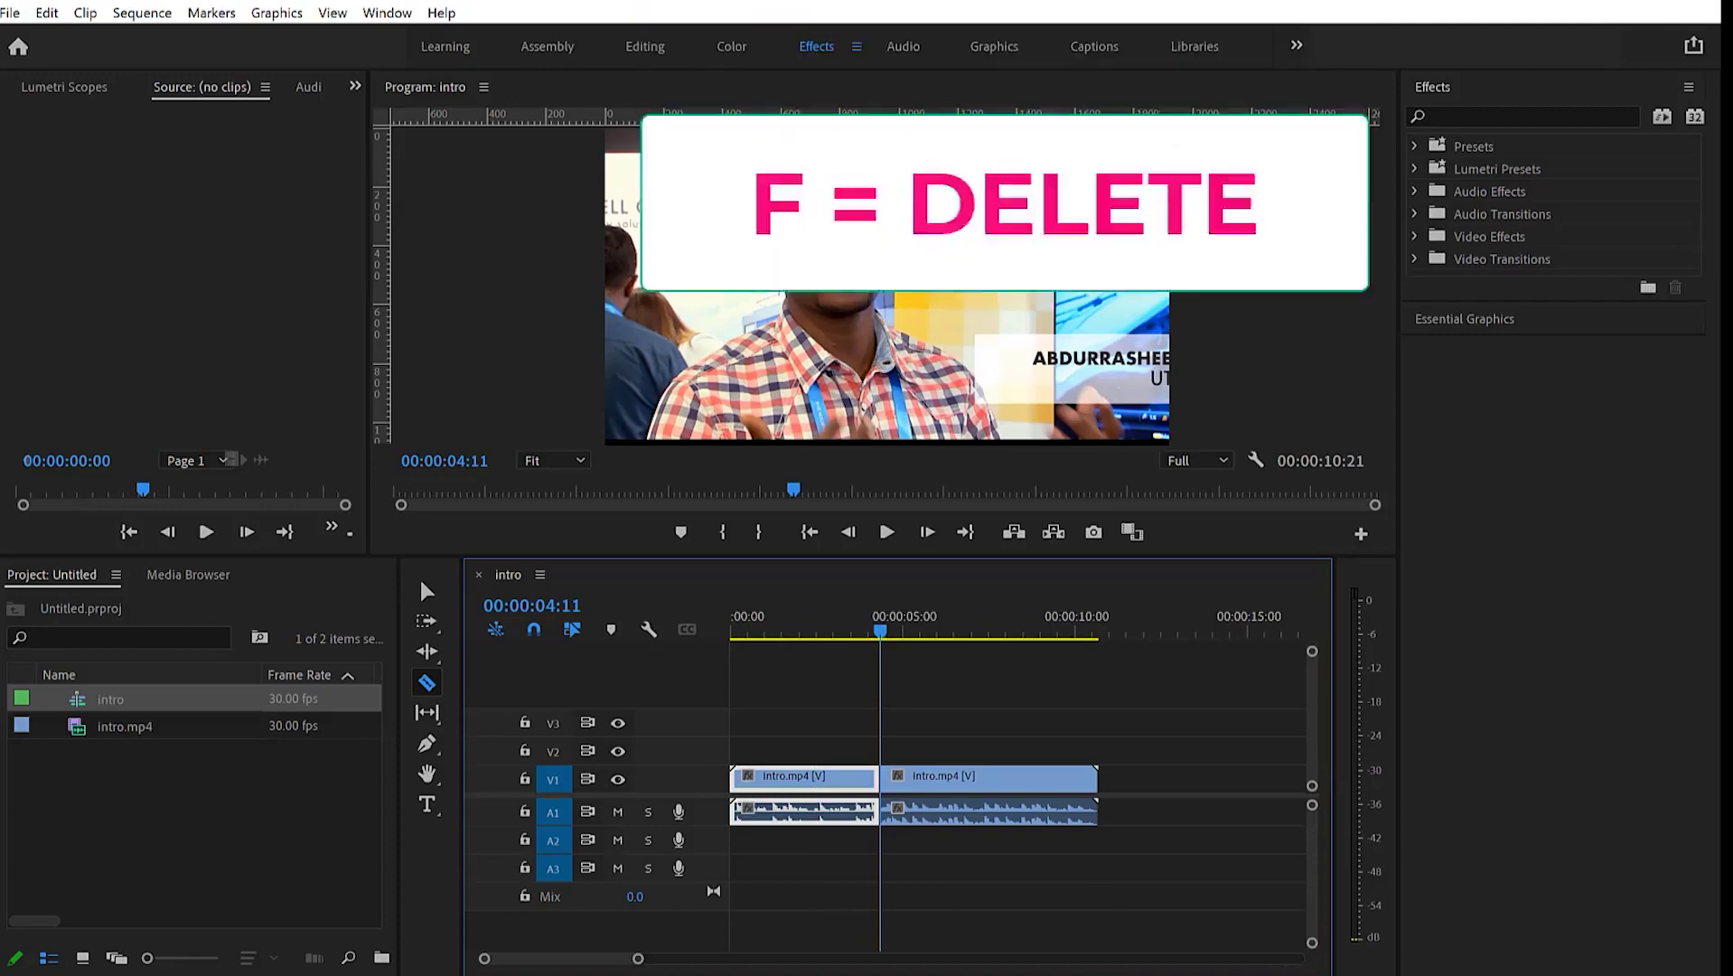
{"action": "key", "text": "f"}
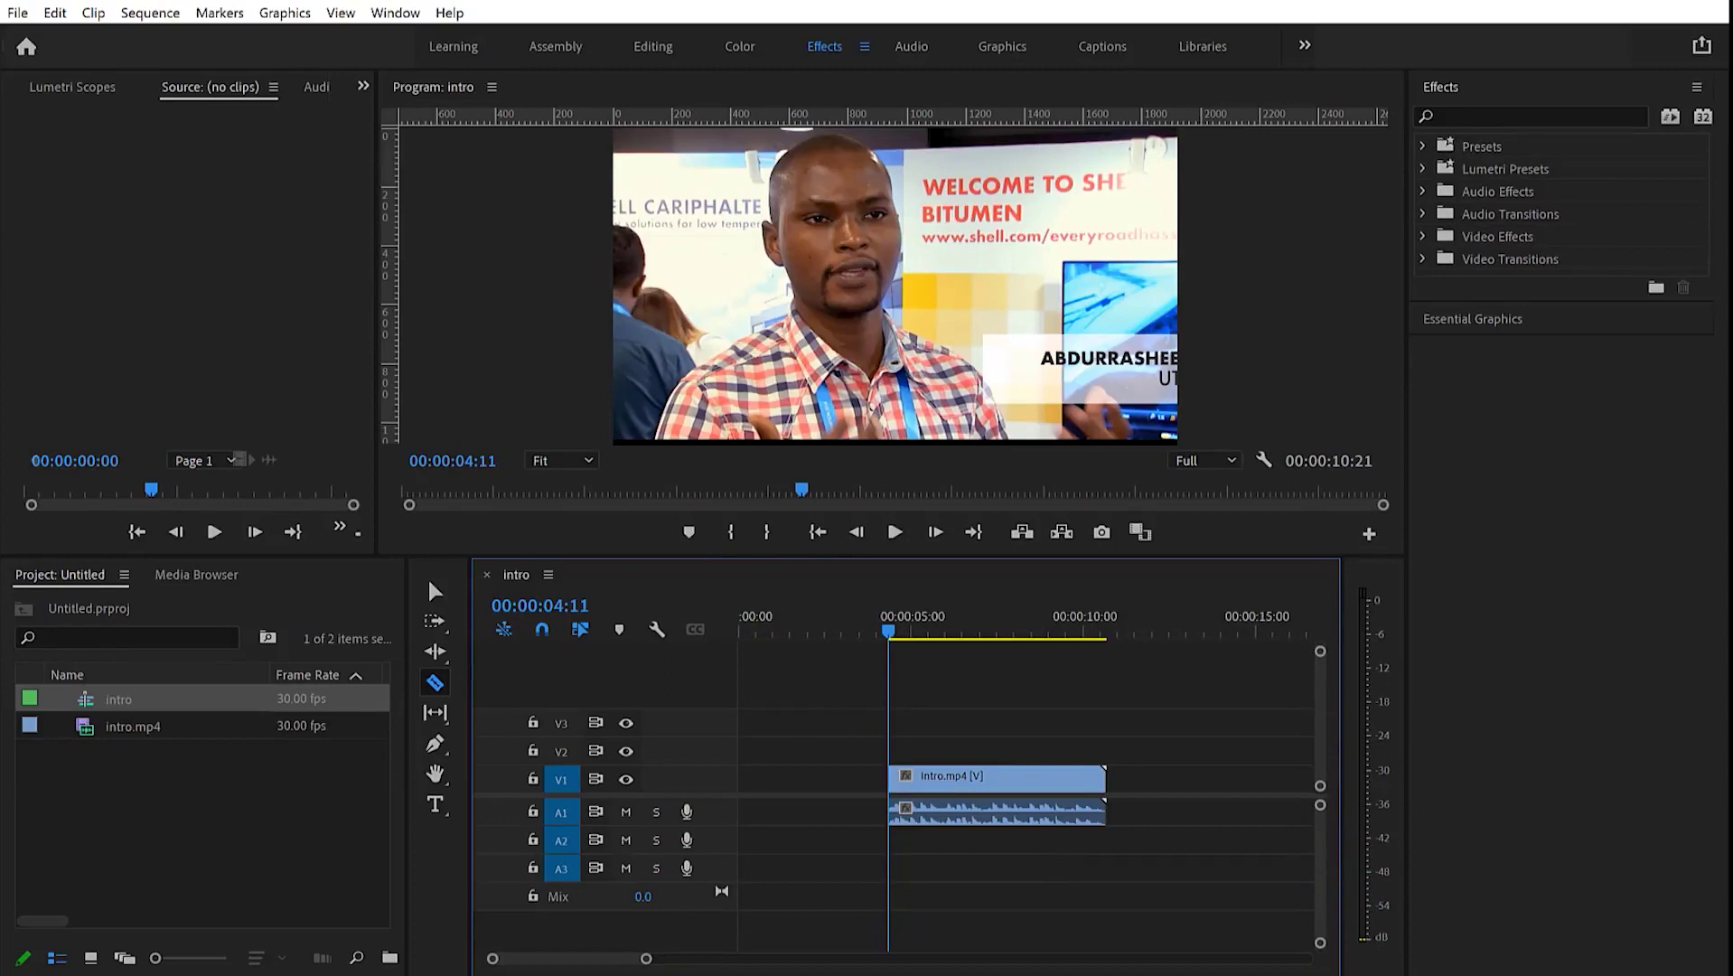
Step: Undo the deletion, re-delete the selected first piece with Delete, undo again, and park at 00:00:02:15
{"action": "key", "text": "ctrl+z"}
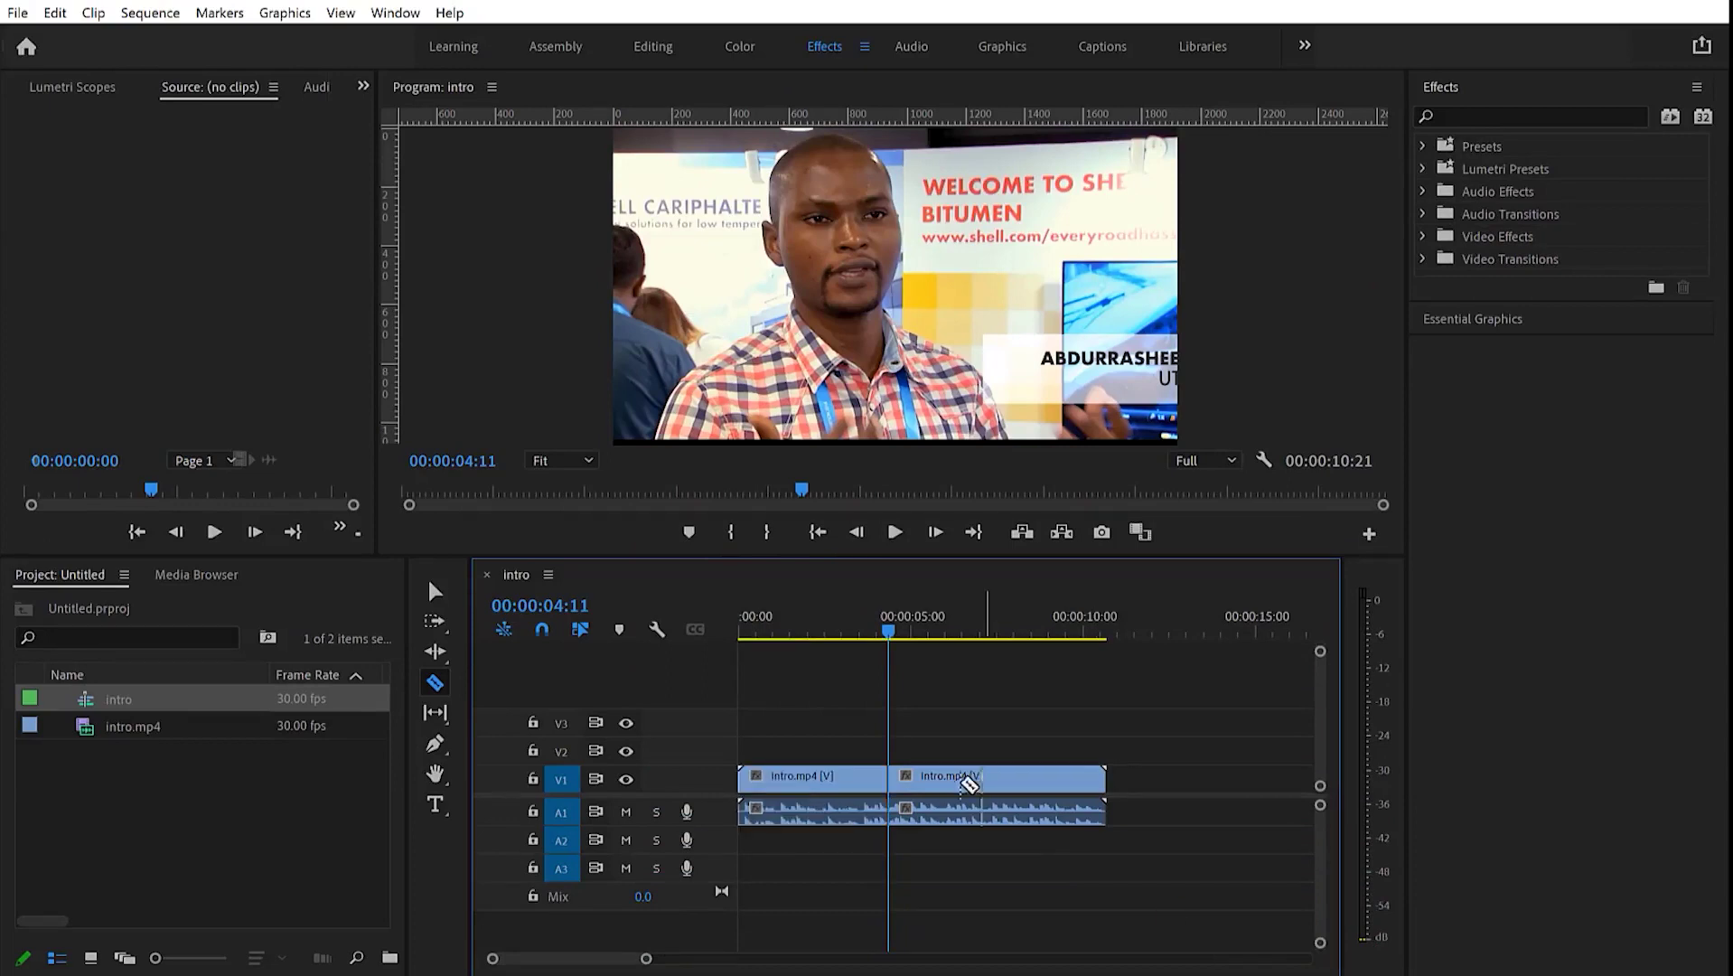
{"action": "left_click", "coordinate": [437, 590]}
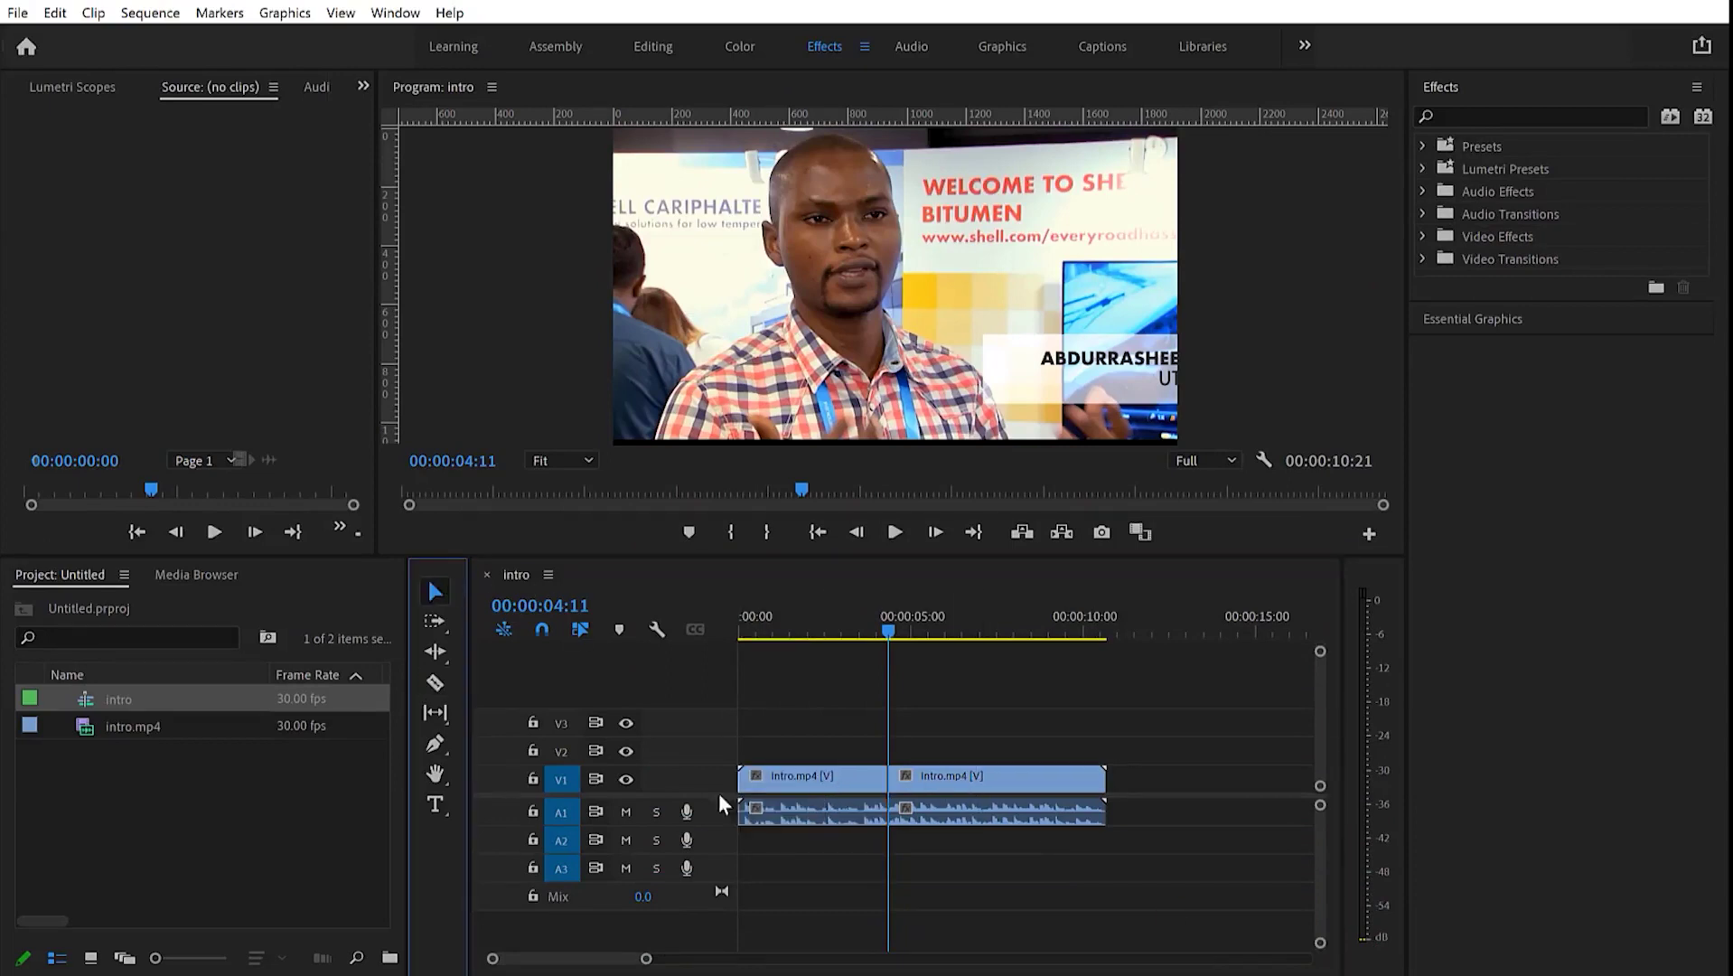
{"action": "left_click", "coordinate": [841, 789]}
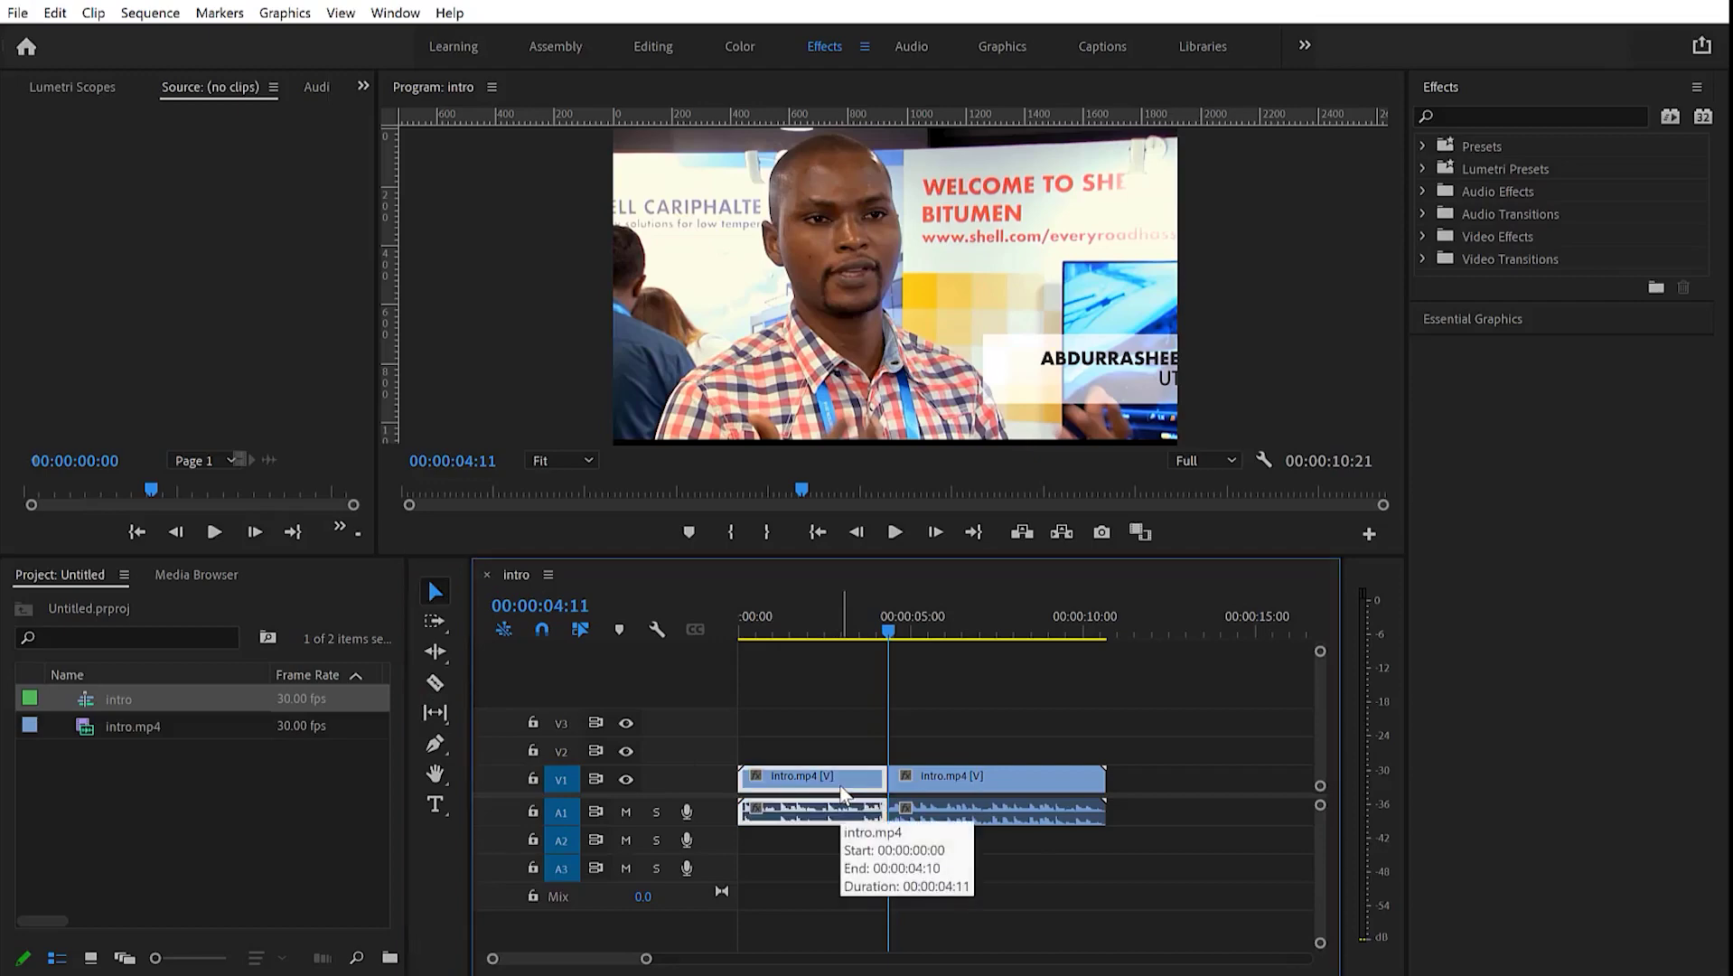
{"action": "key", "text": "Delete"}
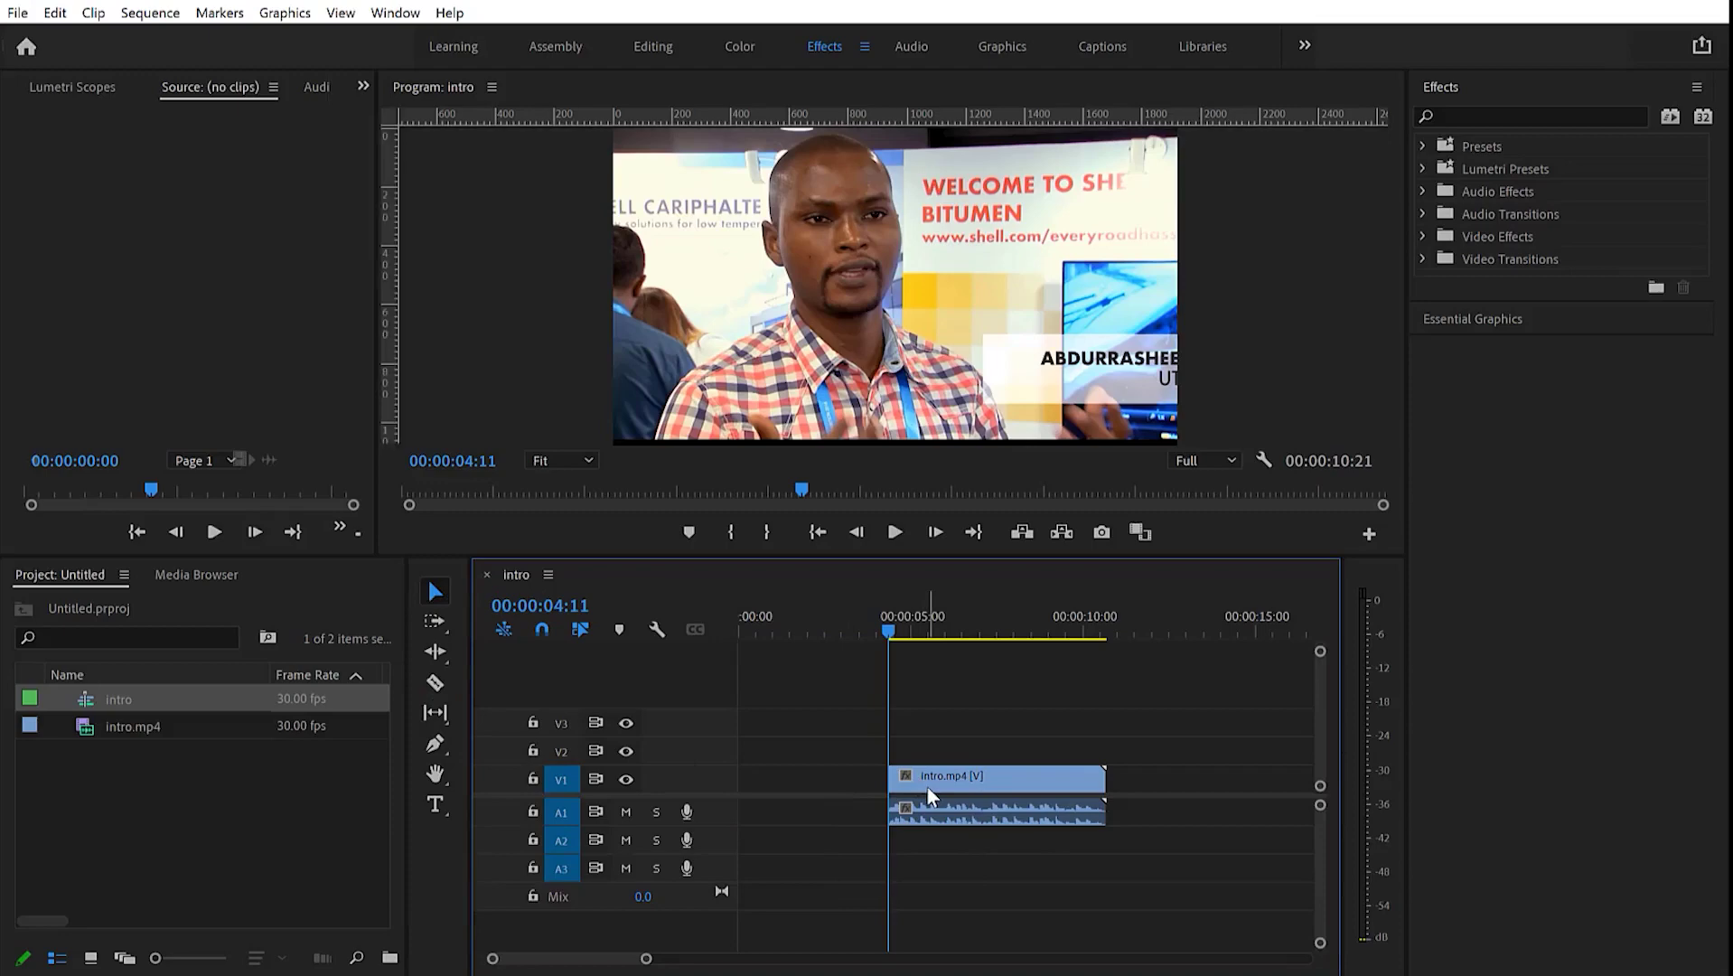
{"action": "key", "text": "ctrl+z"}
{"action": "key", "text": "ctrl+z"}
{"action": "left_click_drag", "start_coordinate": [885, 629], "coordinate": [985, 648]}
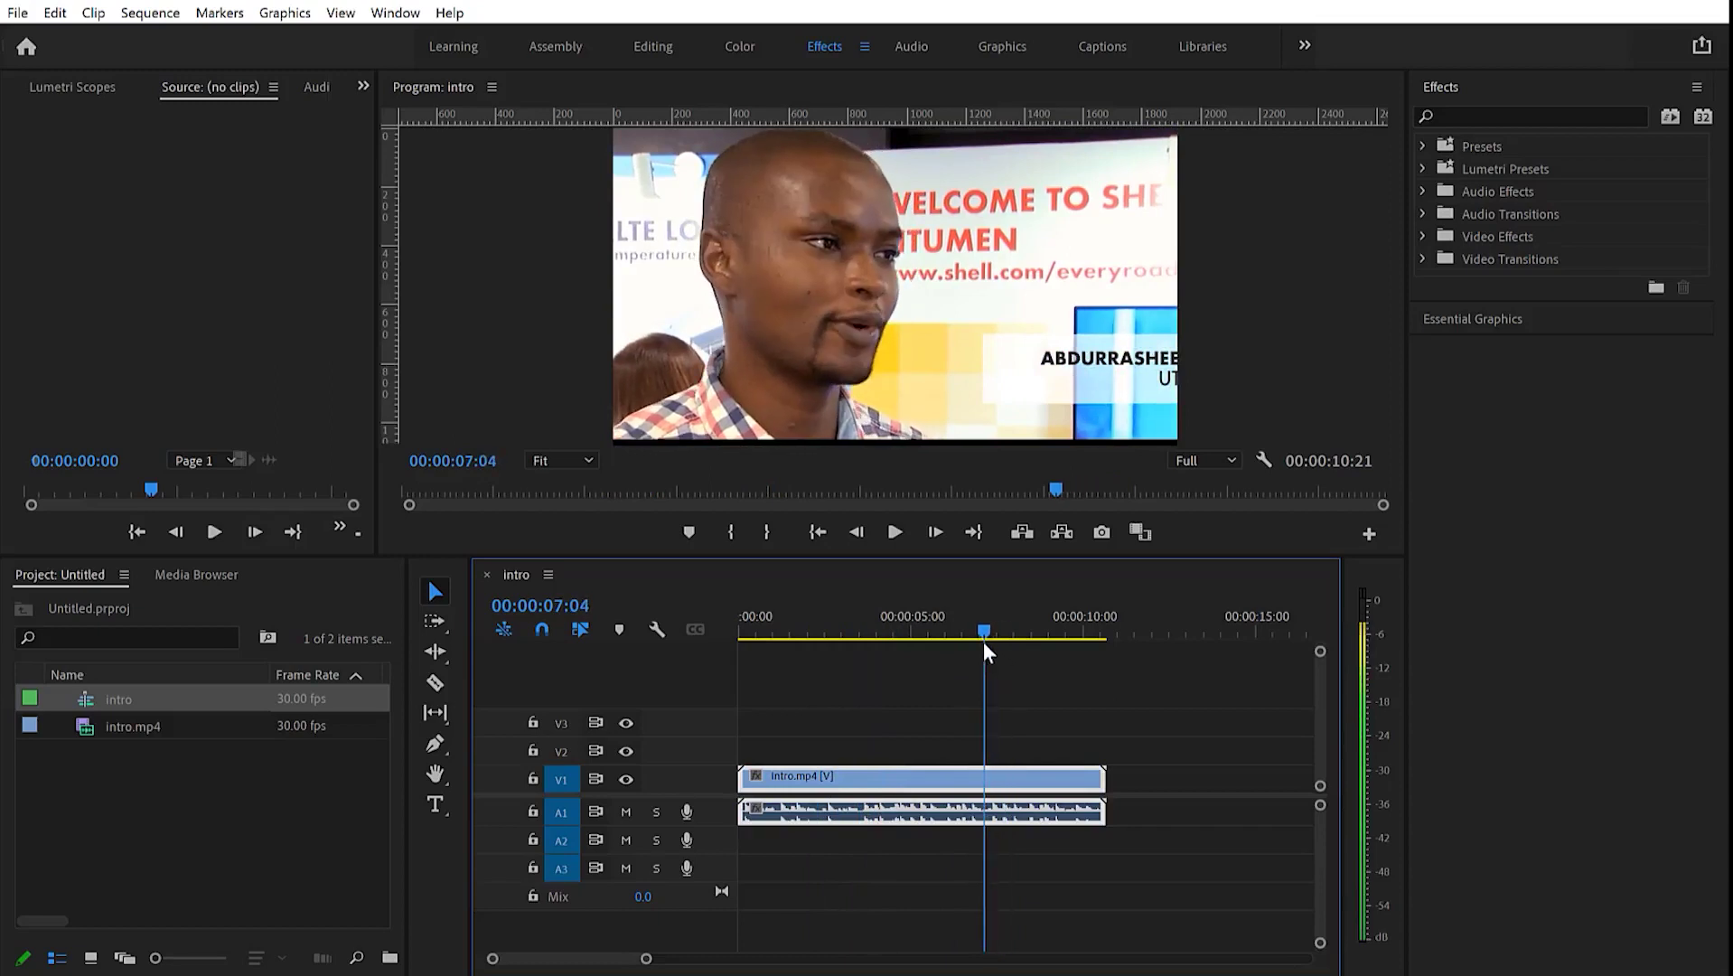
{"action": "left_click", "coordinate": [435, 682]}
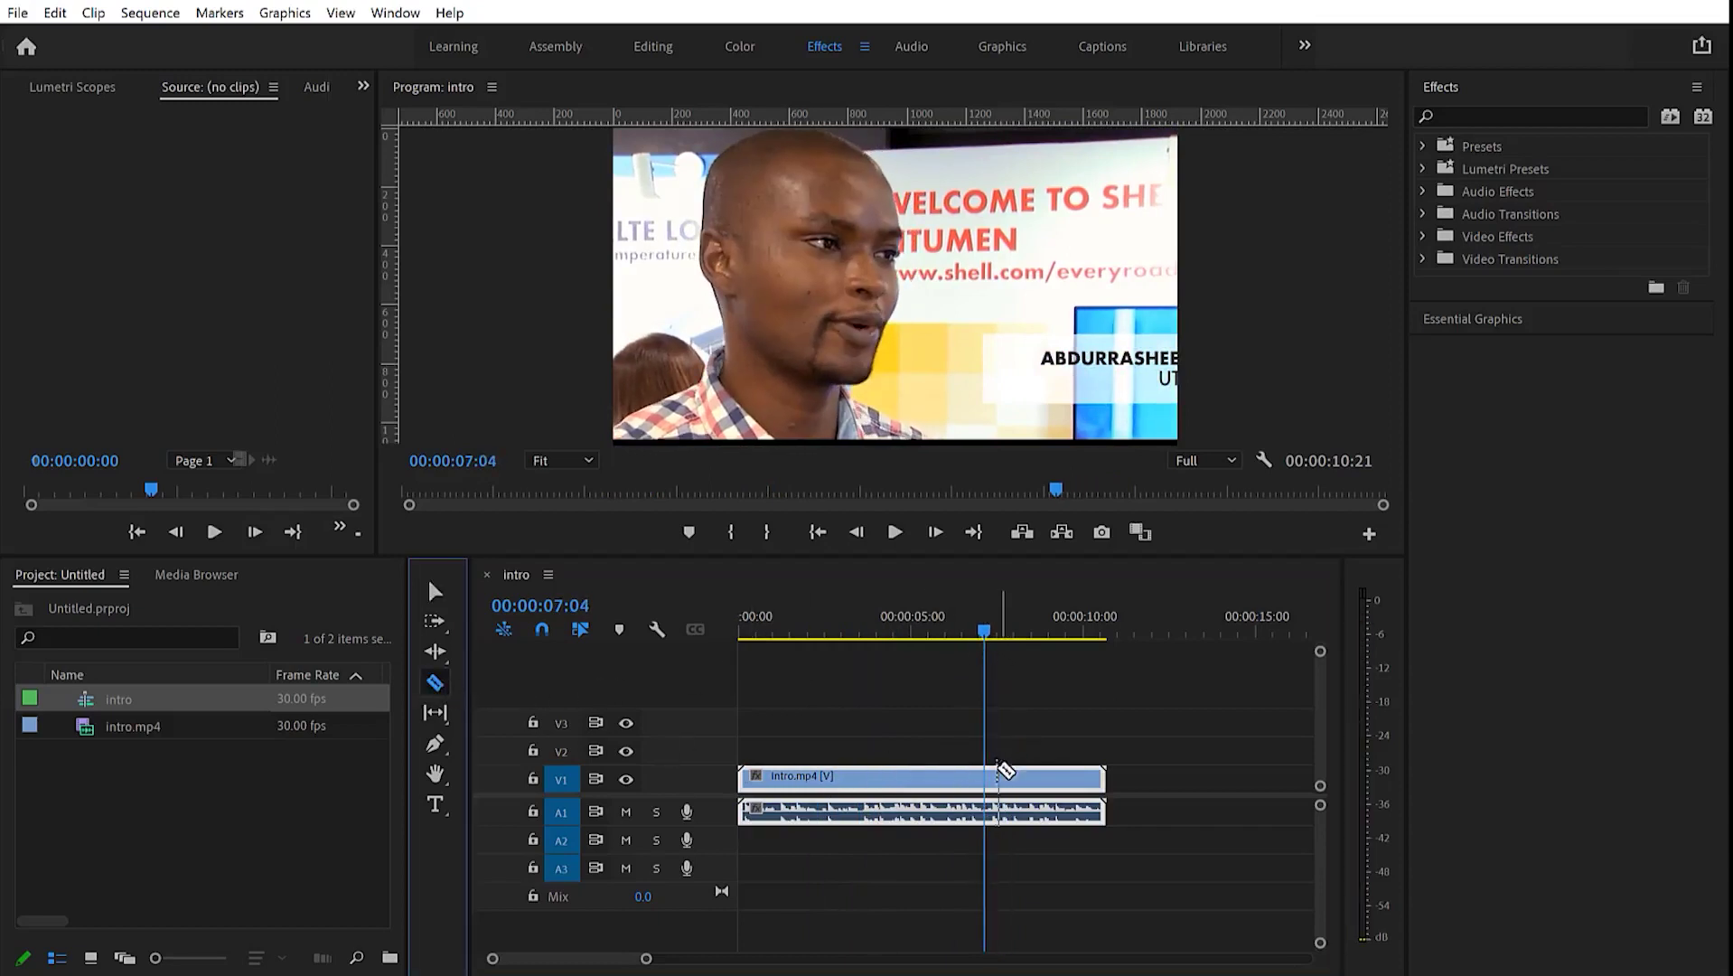
{"action": "left_click", "coordinate": [997, 775]}
{"action": "left_click", "coordinate": [854, 778]}
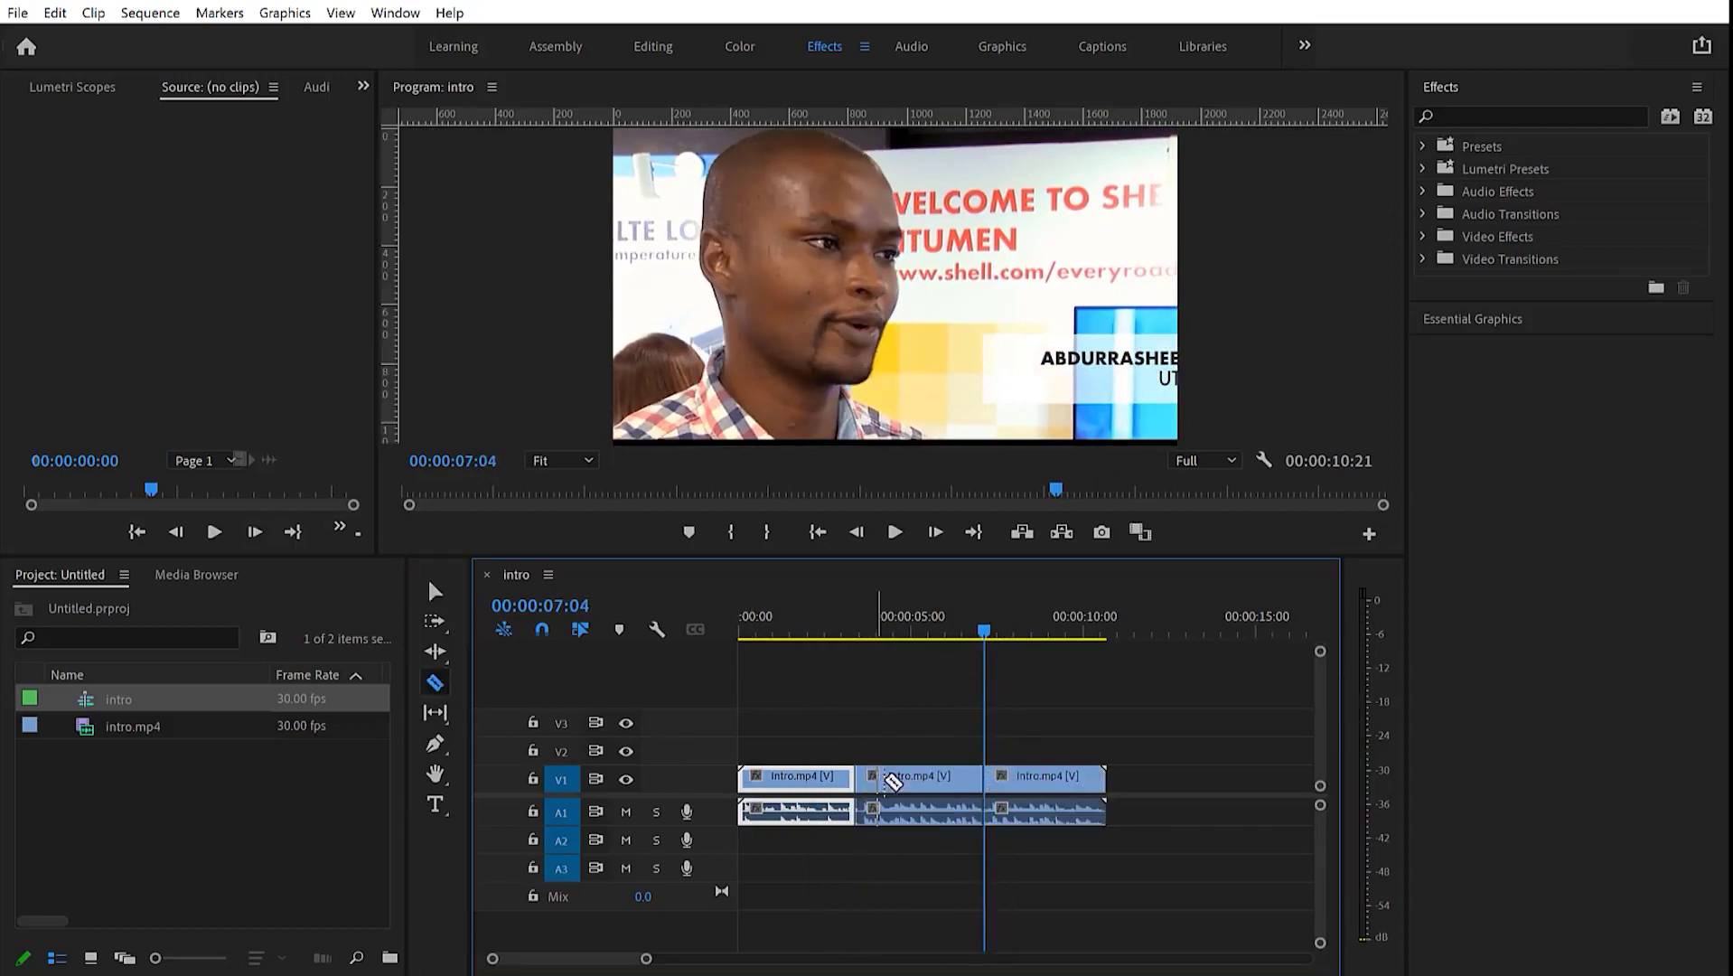
{"action": "key", "text": "v"}
{"action": "left_click", "coordinate": [907, 776]}
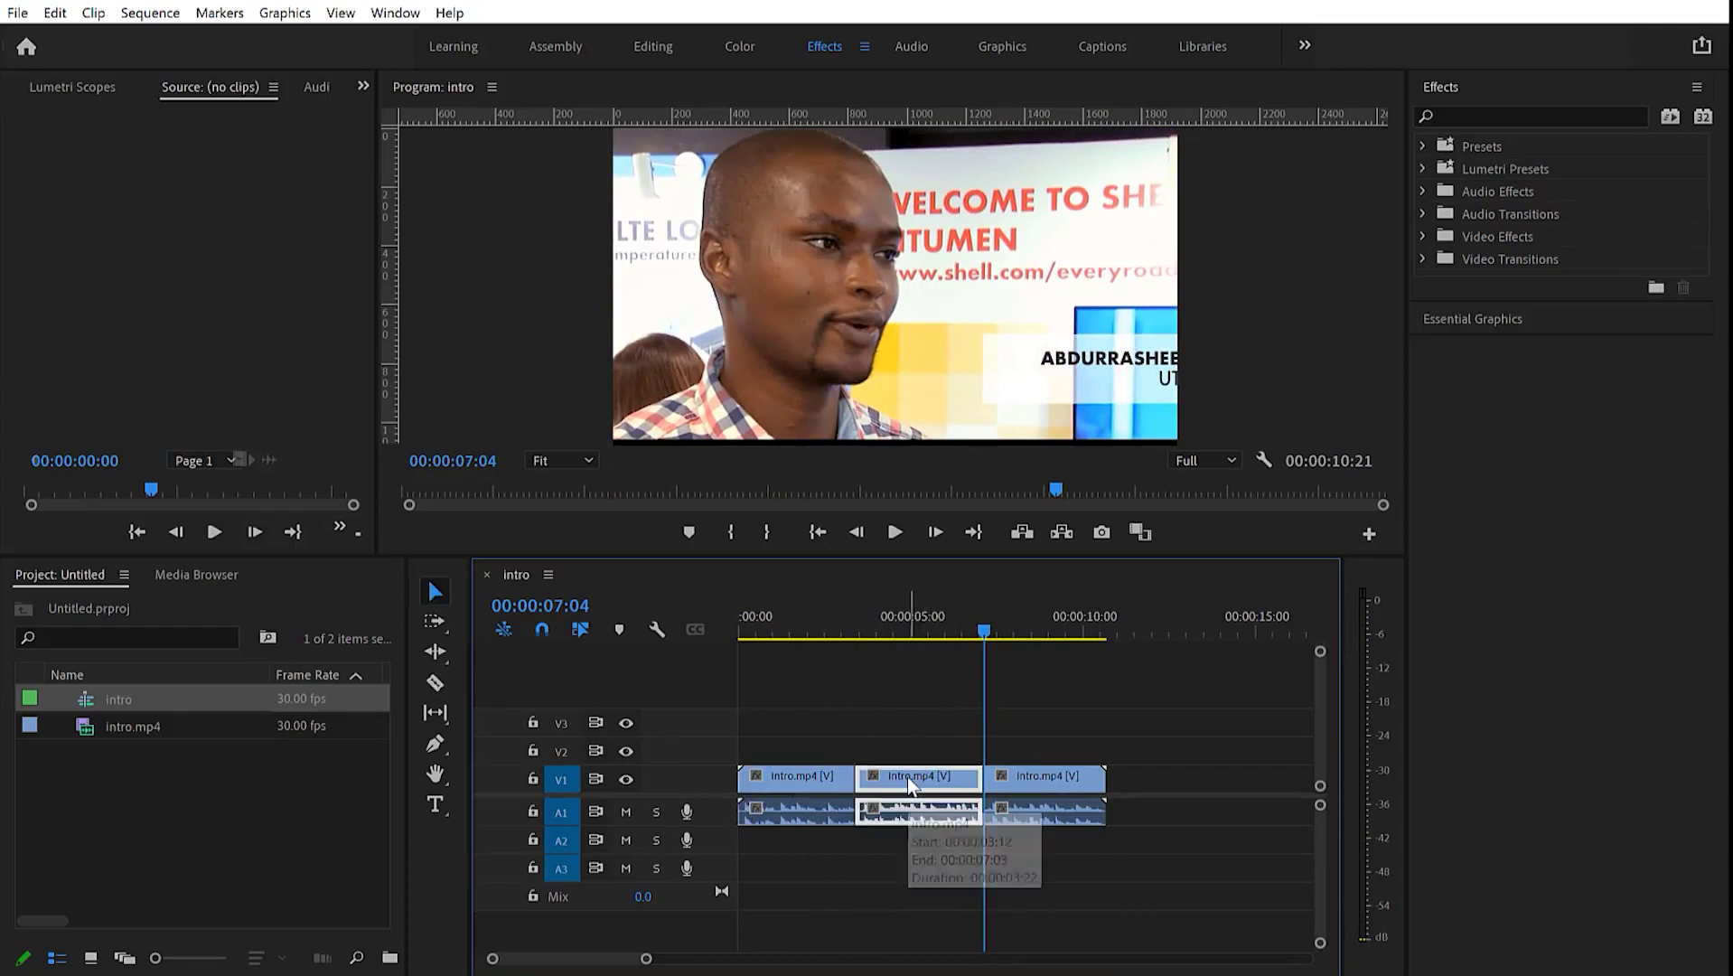
{"action": "key", "text": "Delete"}
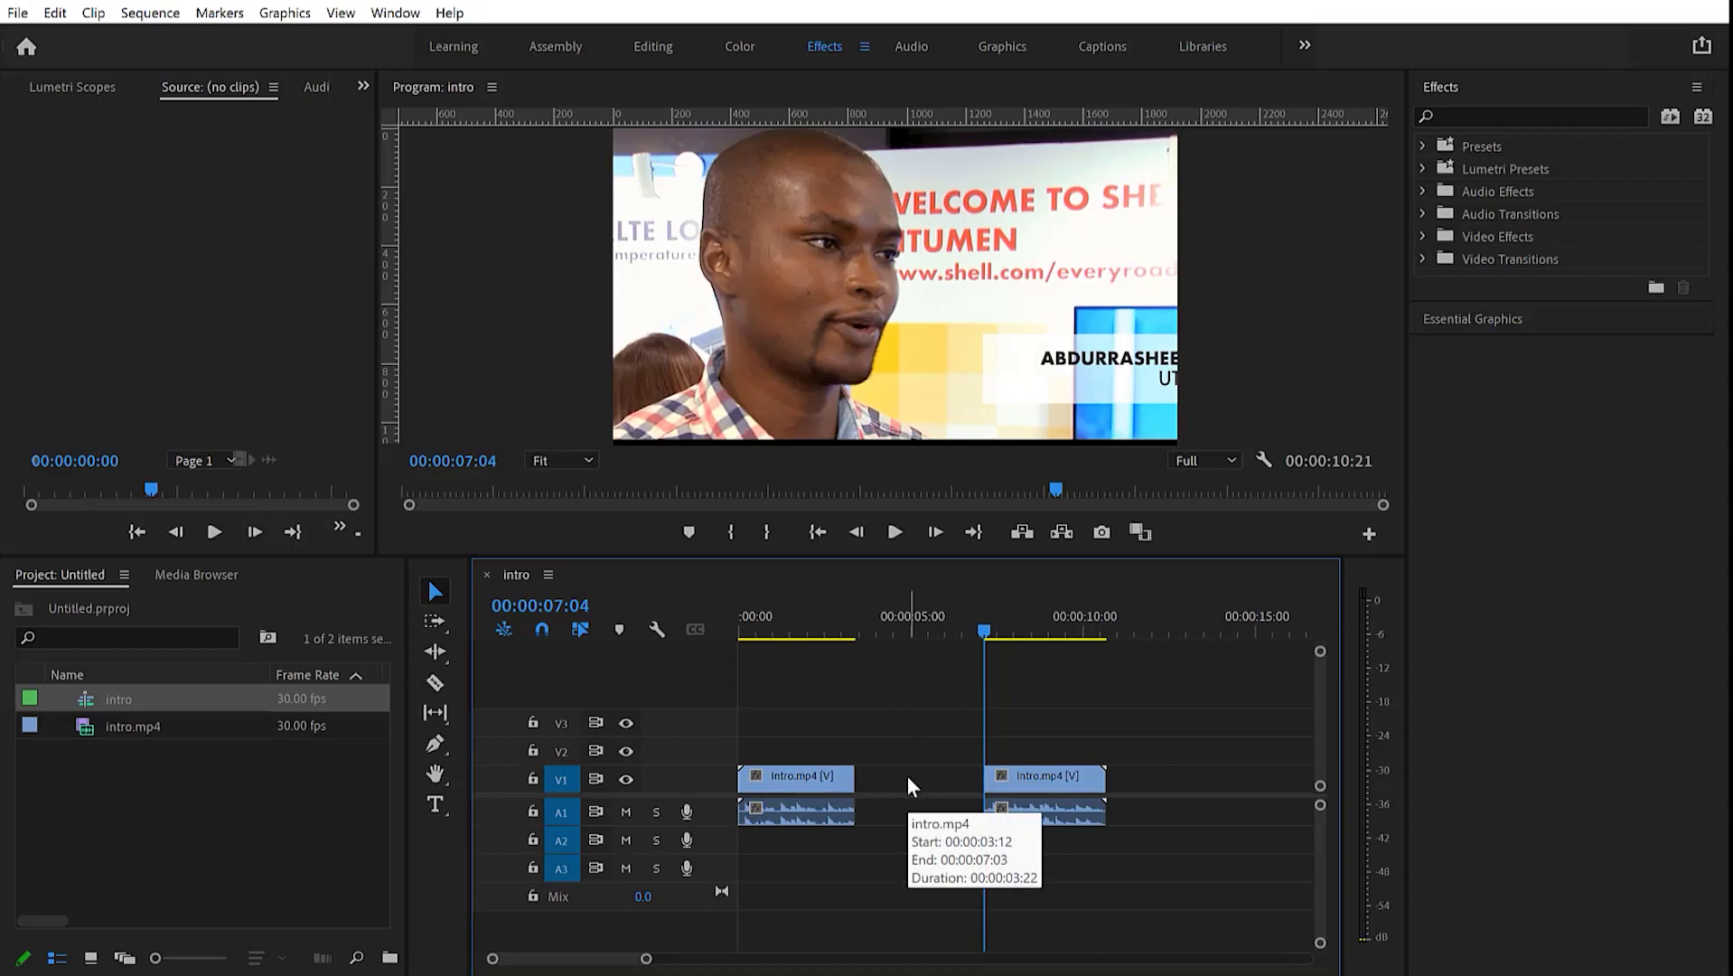
{"action": "key", "text": "ctrl+z"}
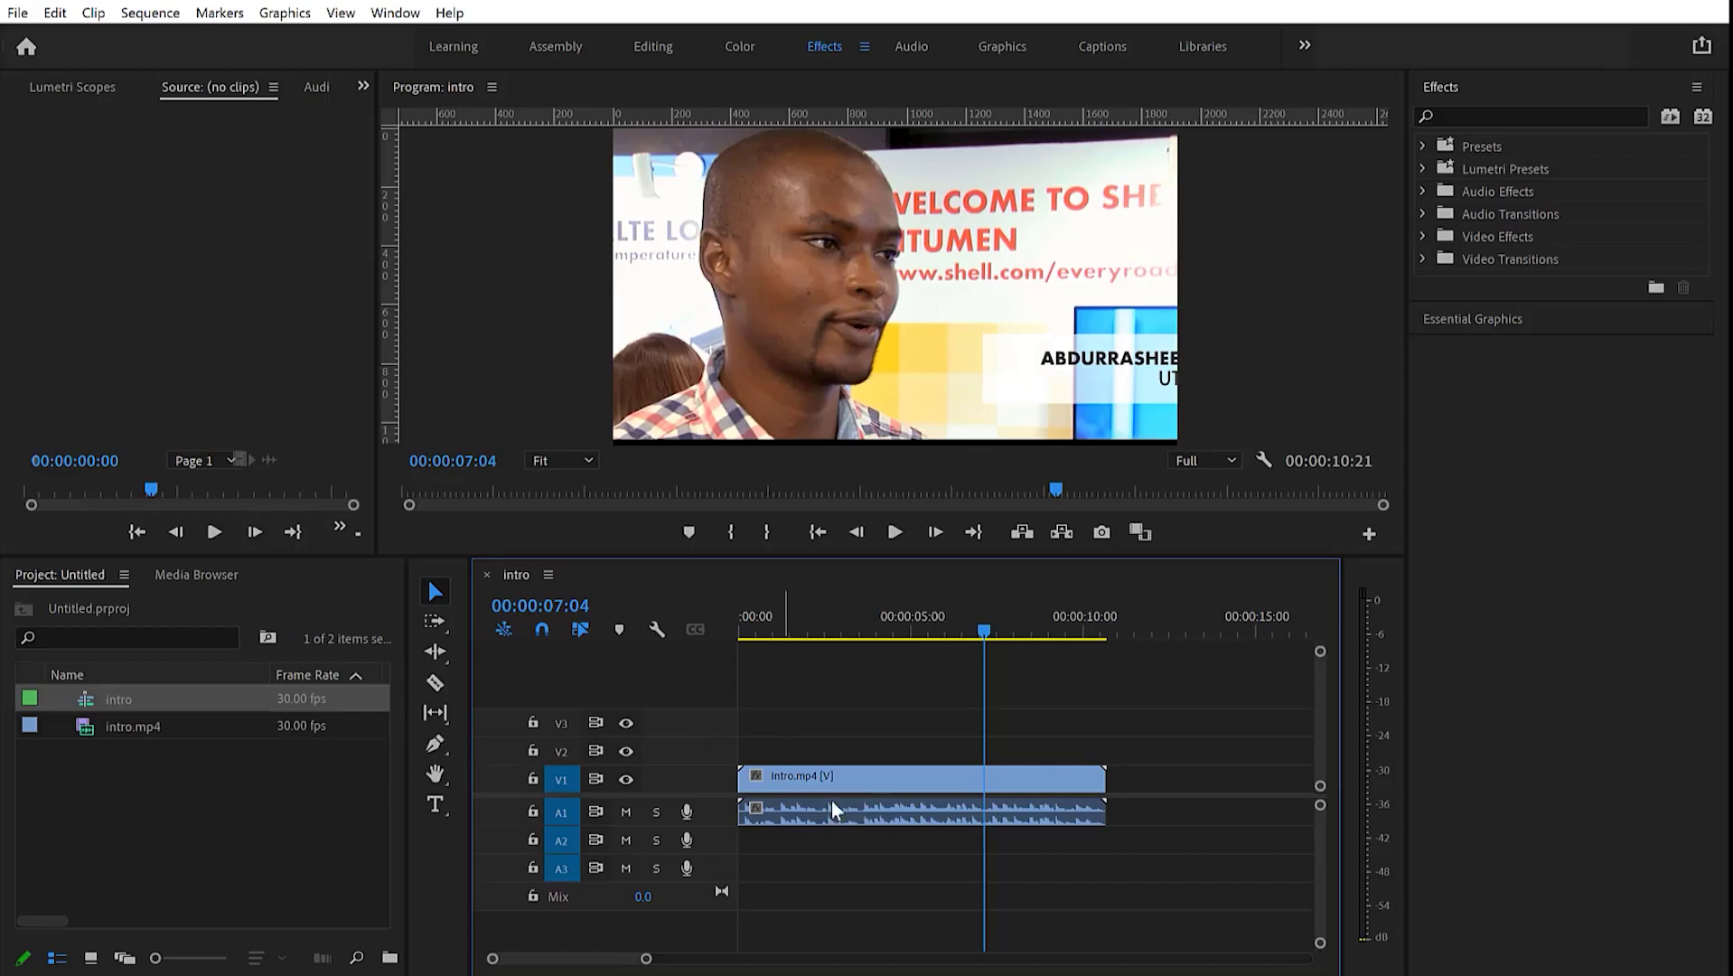
{"action": "left_click", "coordinate": [55, 13]}
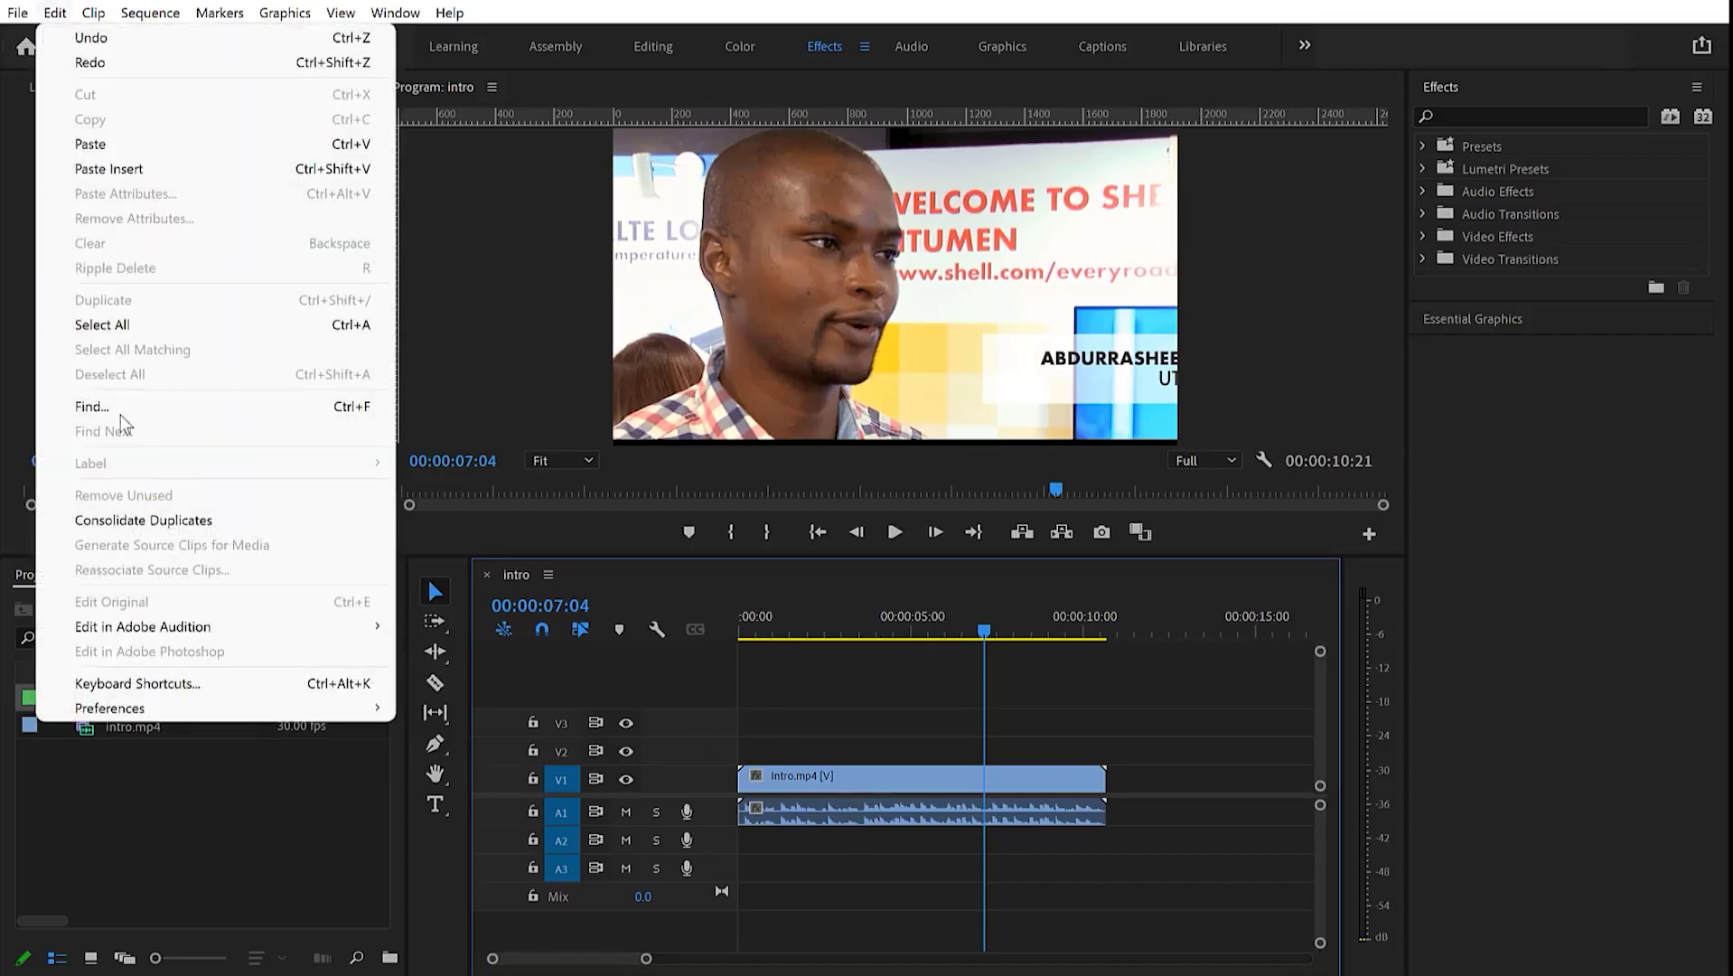
{"action": "left_click", "coordinate": [145, 682]}
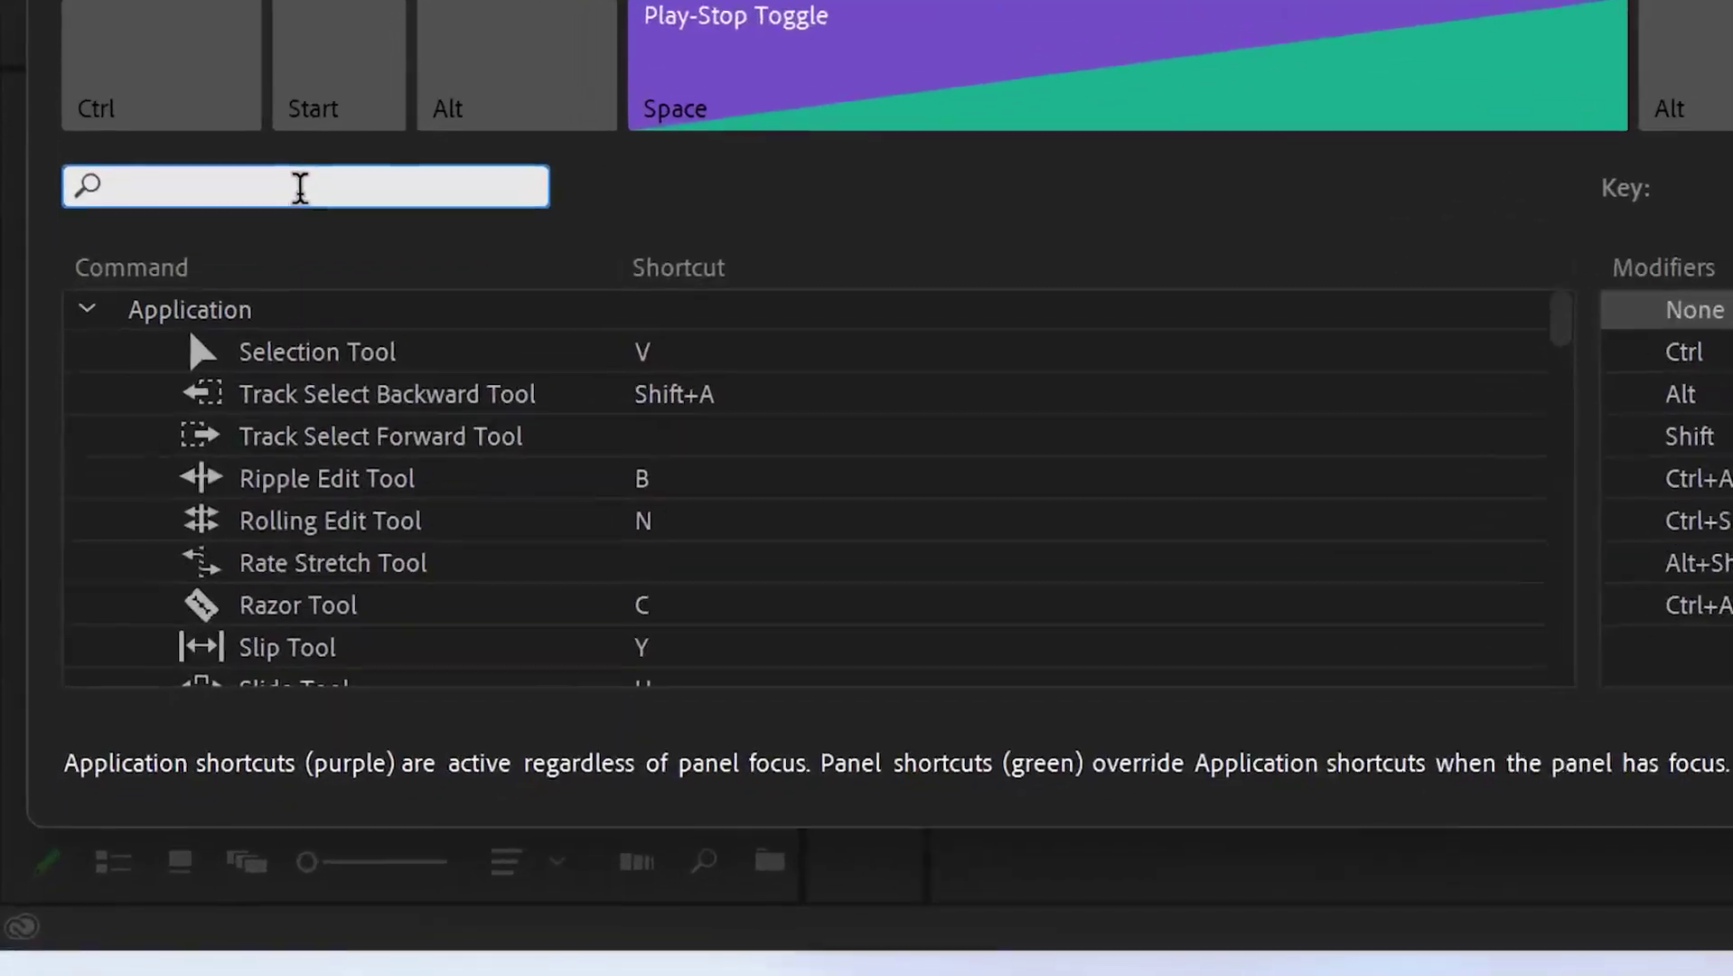
{"action": "type", "text": "ripp"}
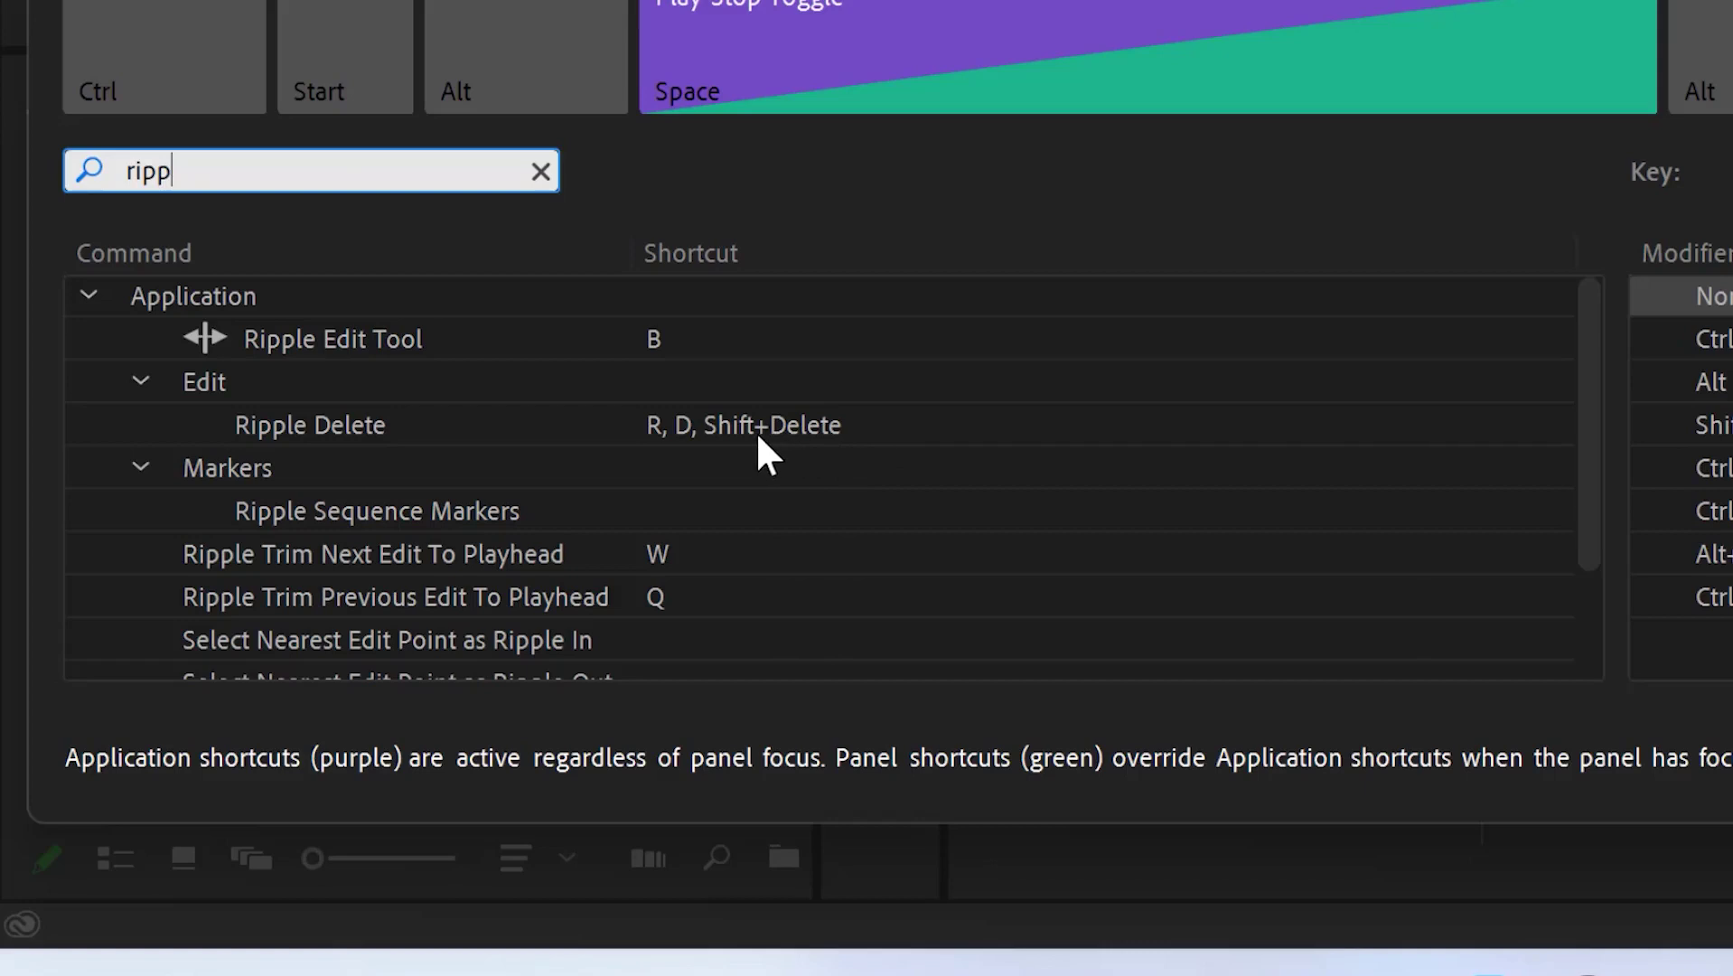
{"action": "left_click", "coordinate": [705, 424]}
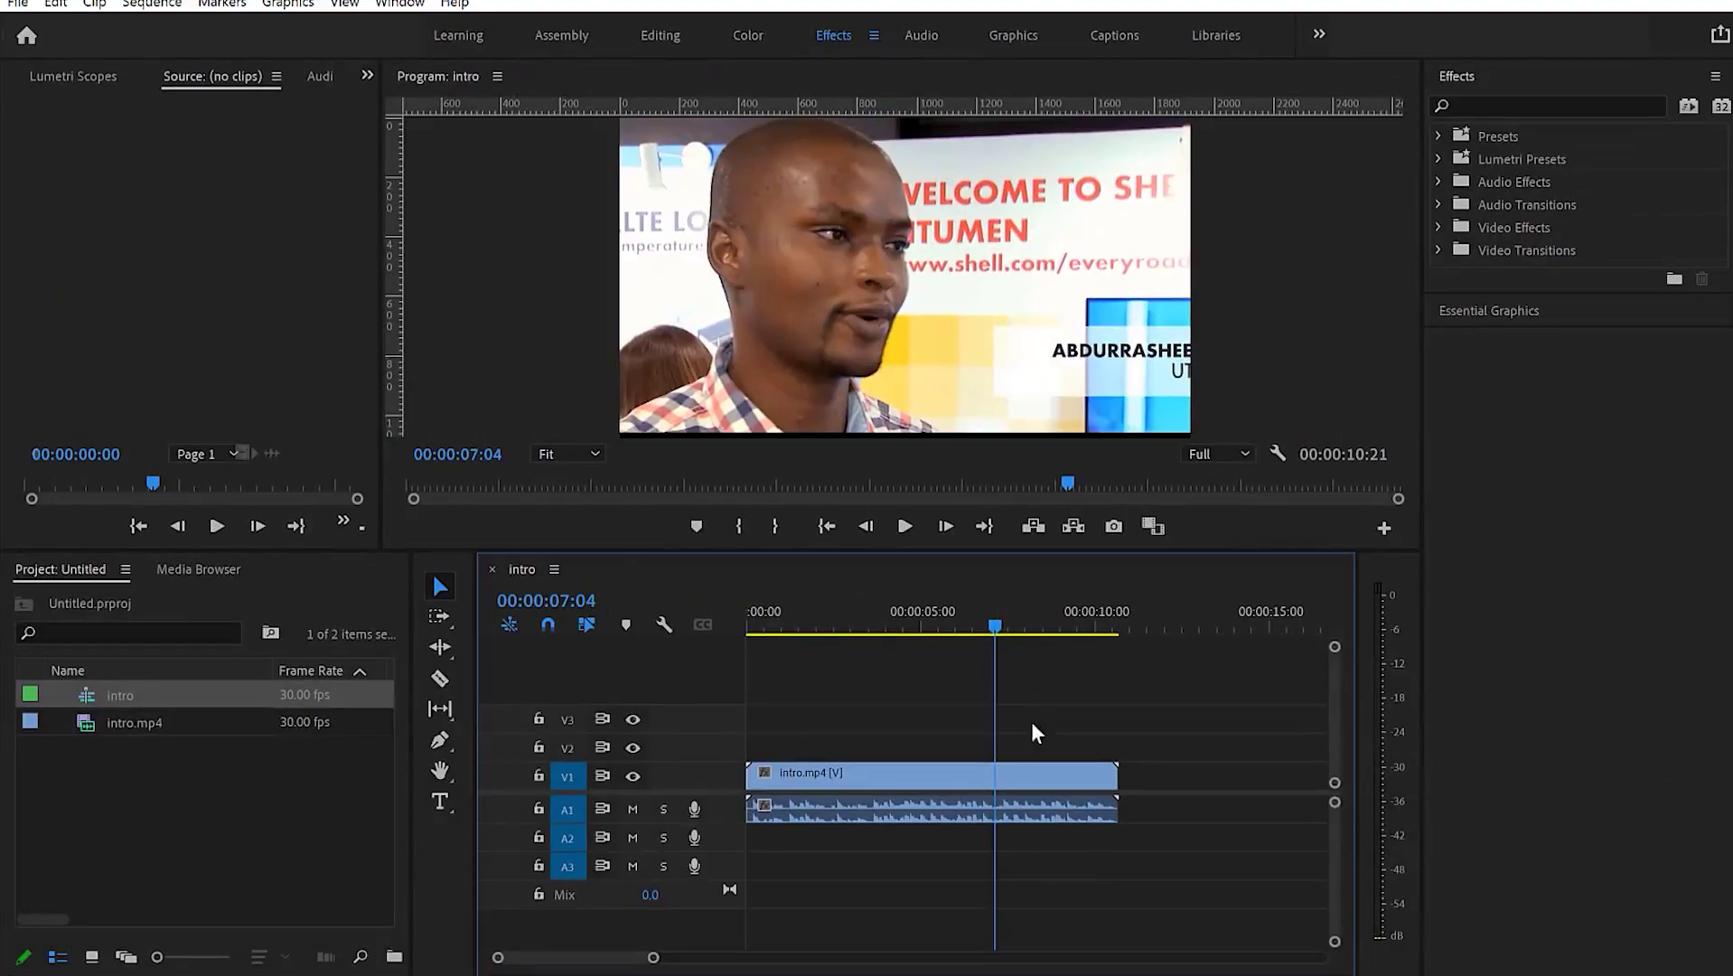
{"action": "left_click_drag", "start_coordinate": [995, 625], "coordinate": [883, 625]}
{"action": "left_click_drag", "start_coordinate": [849, 726], "coordinate": [944, 901]}
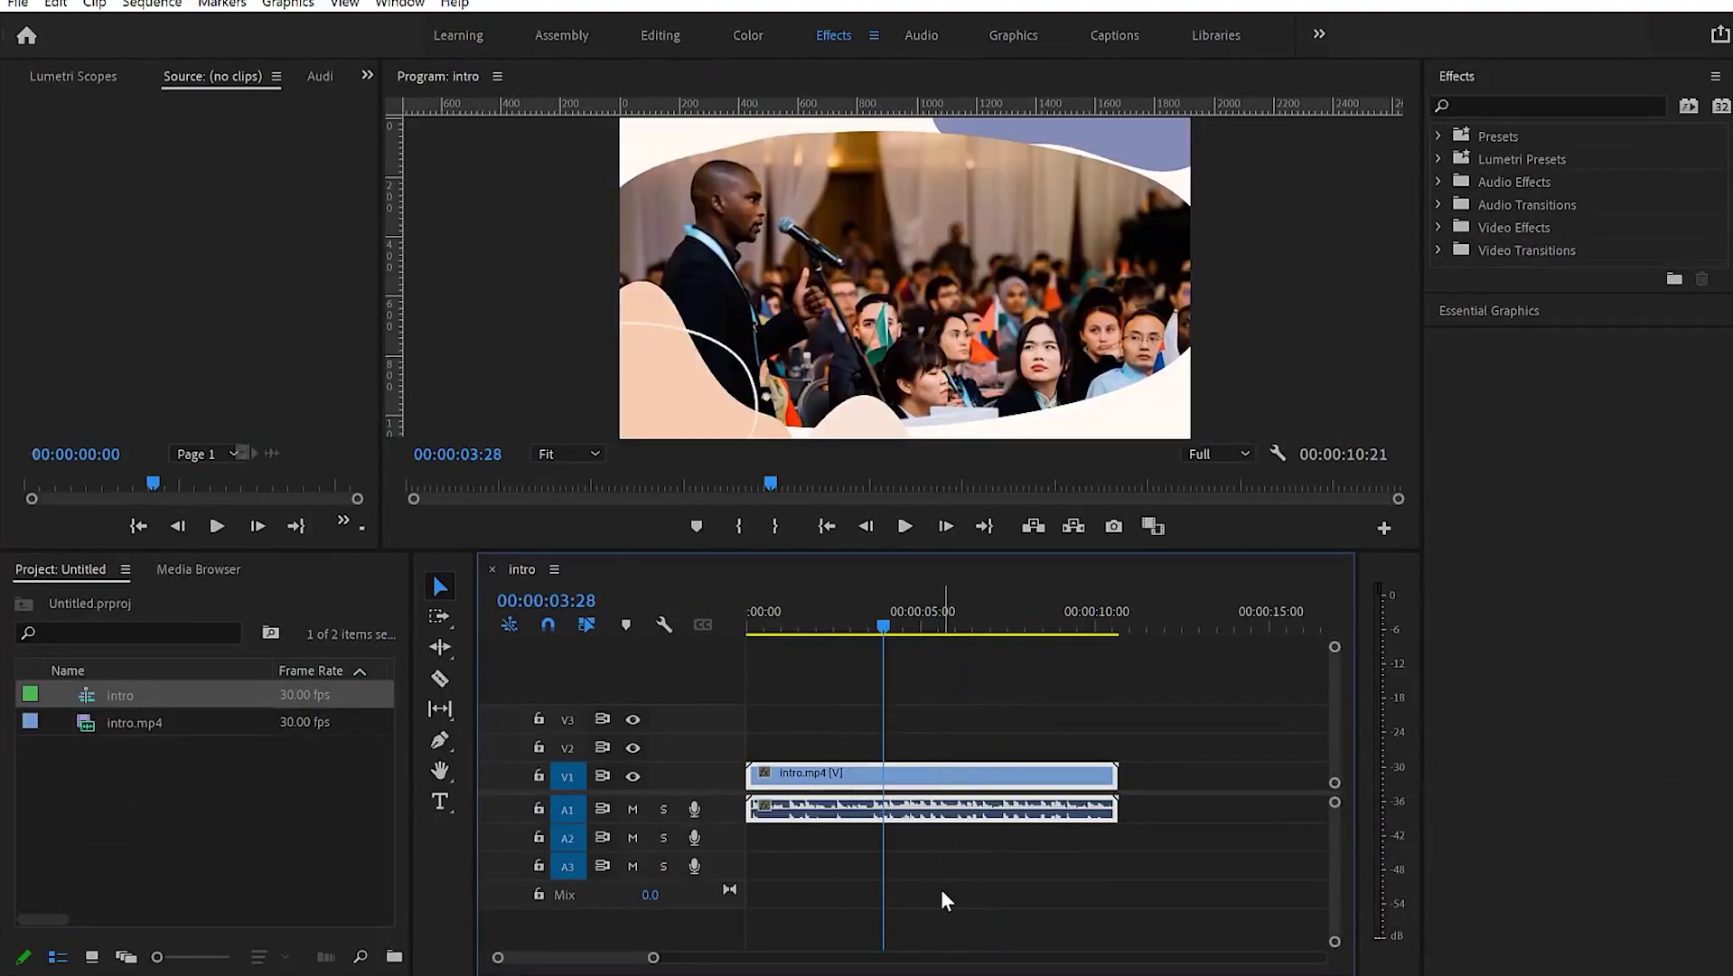
{"action": "left_click", "coordinate": [442, 680]}
{"action": "left_click", "coordinate": [885, 775]}
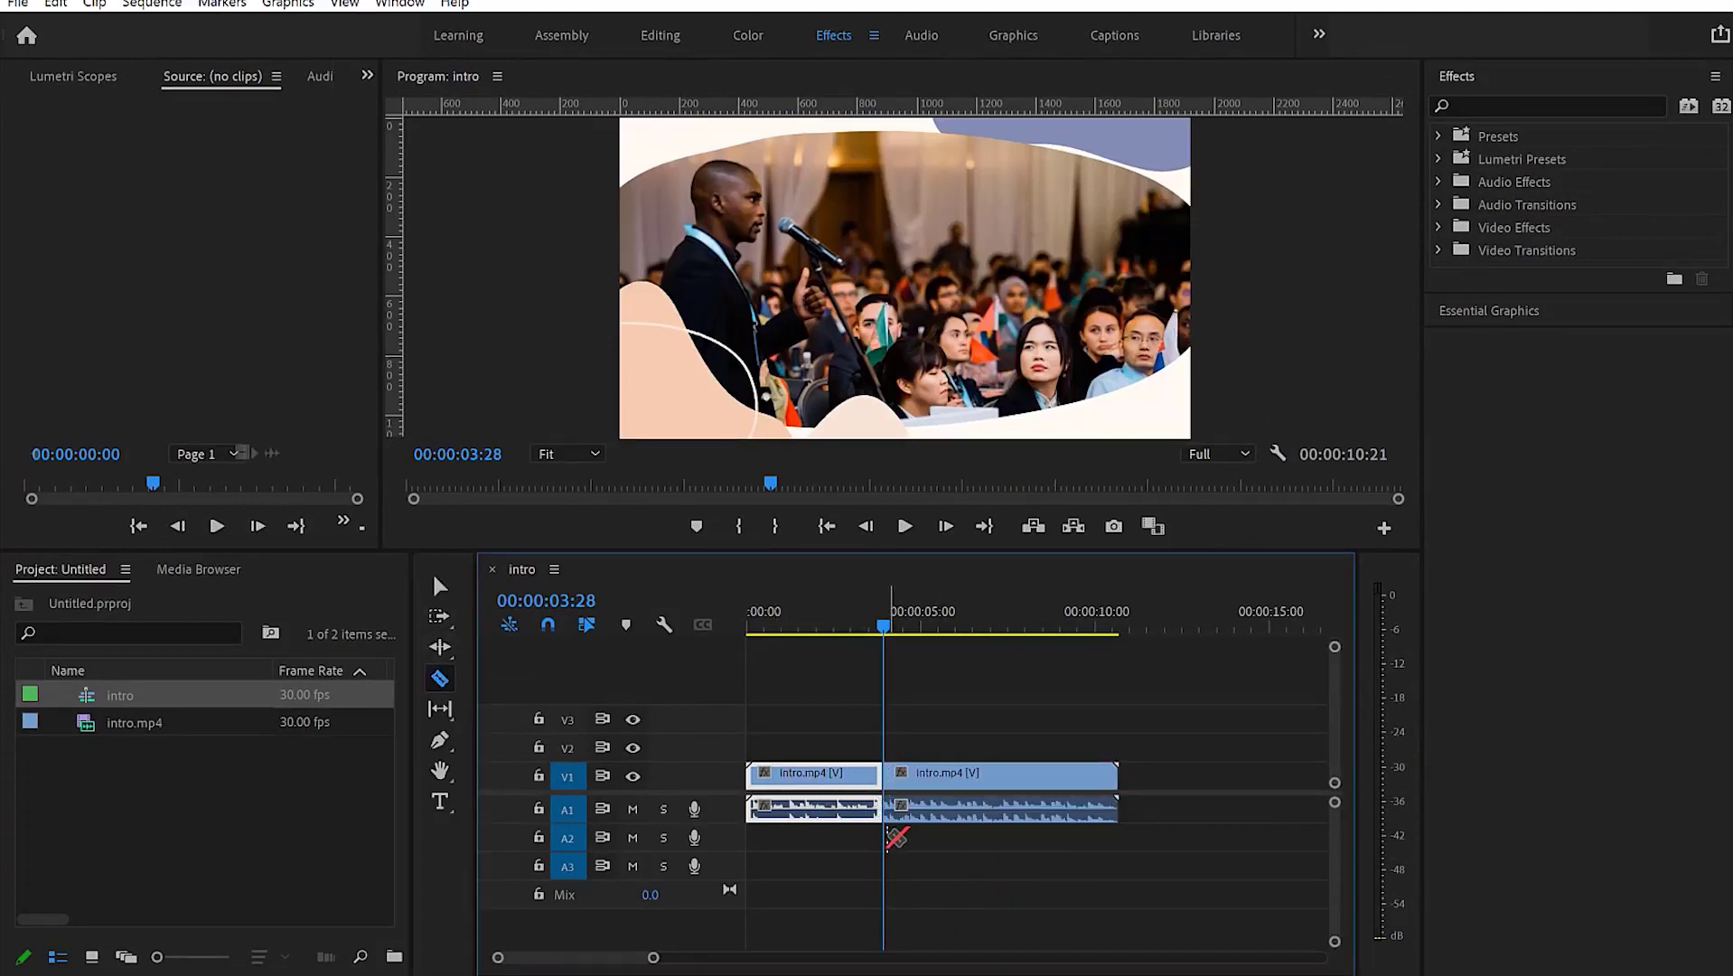
{"action": "key", "text": "shift+Delete"}
{"action": "key", "text": "Home"}
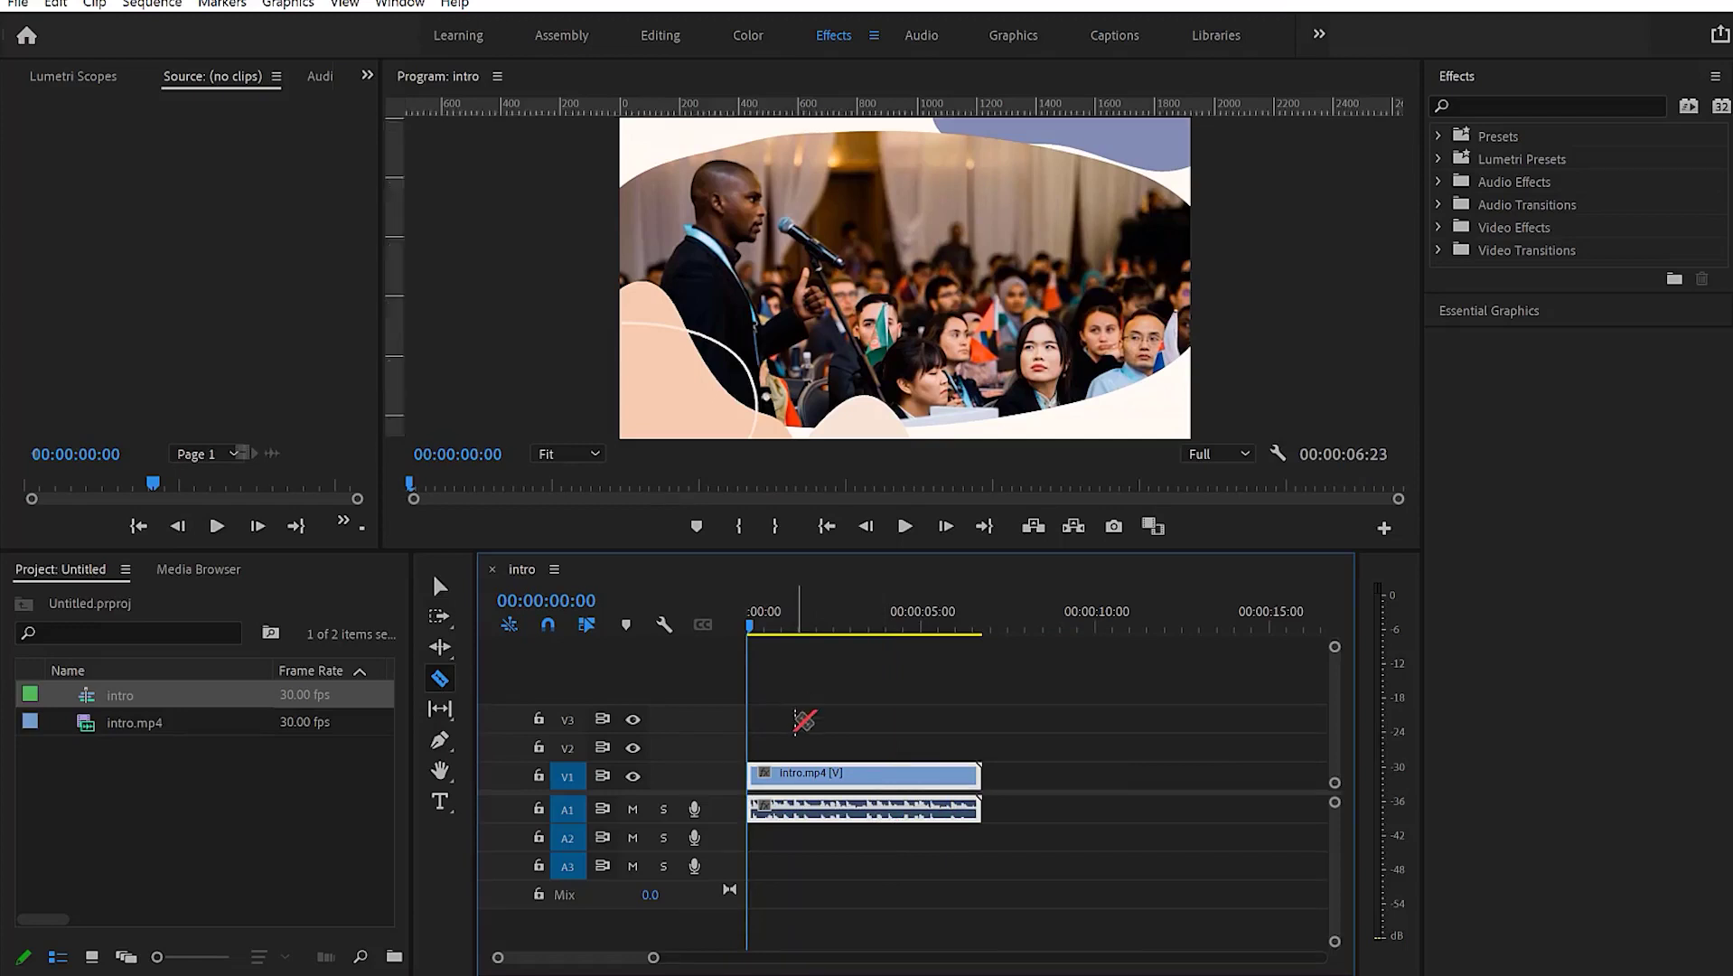
{"action": "key", "text": "ctrl+z"}
{"action": "key", "text": "v"}
{"action": "left_click", "coordinate": [830, 777]}
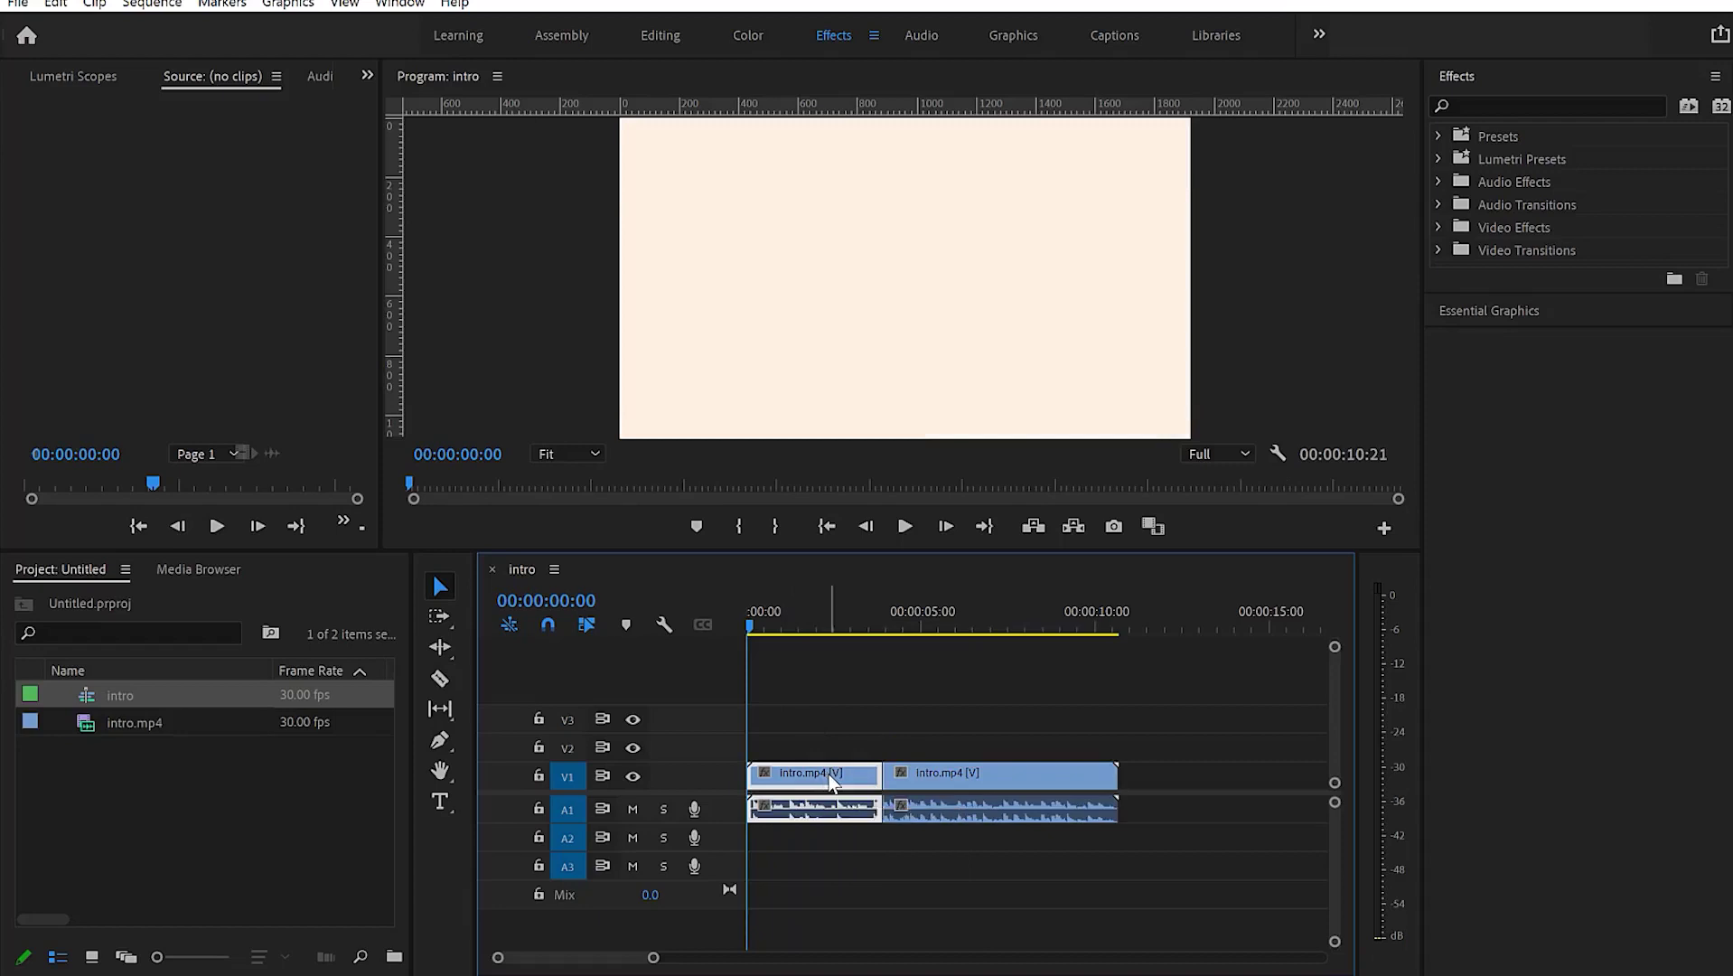
{"action": "key", "text": "shift+Delete"}
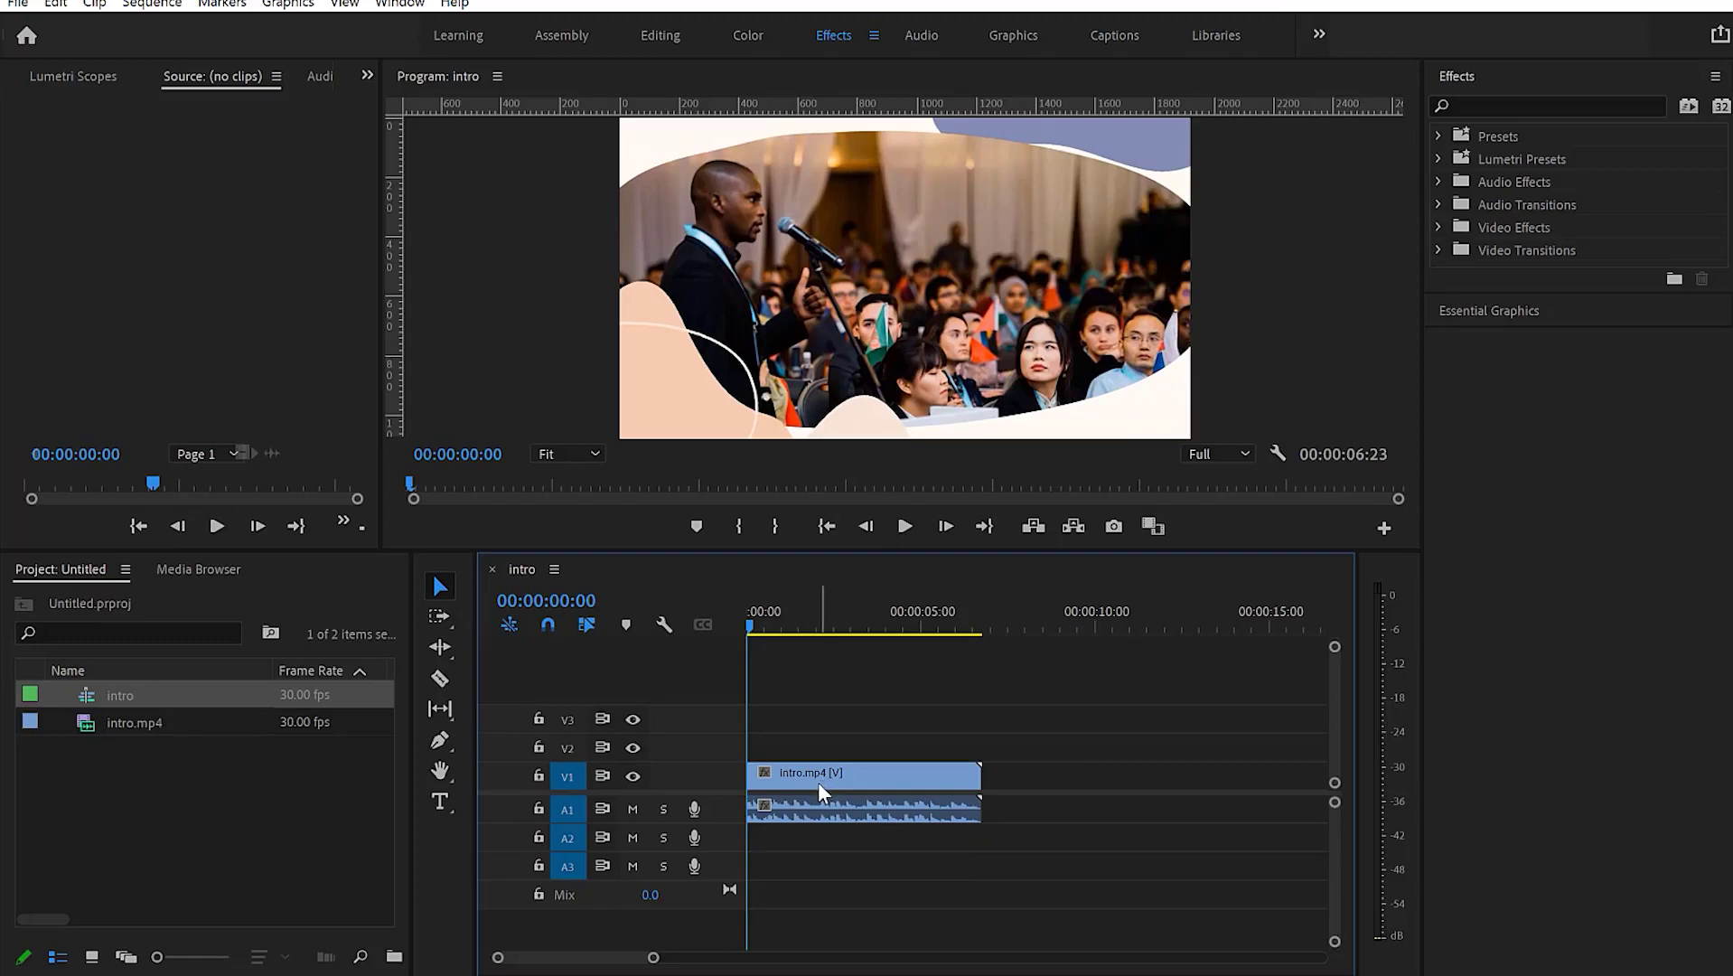
{"action": "key", "text": "ctrl+z"}
{"action": "key", "text": "ctrl+z"}
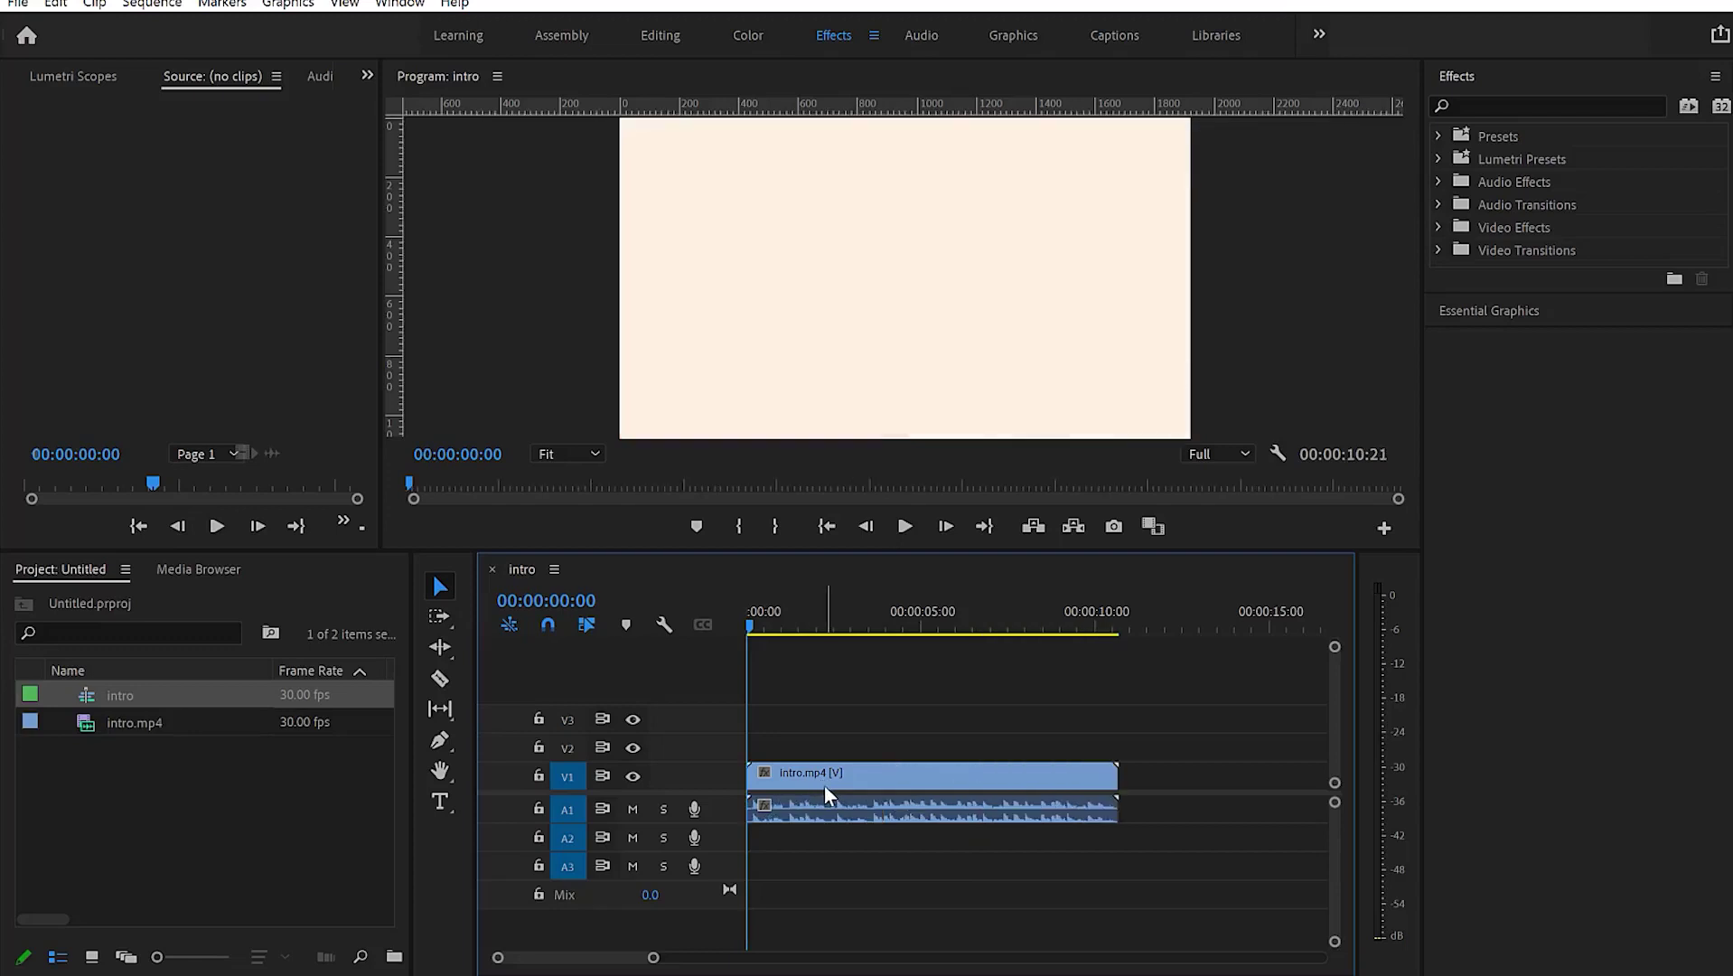
{"action": "left_click", "coordinate": [880, 637]}
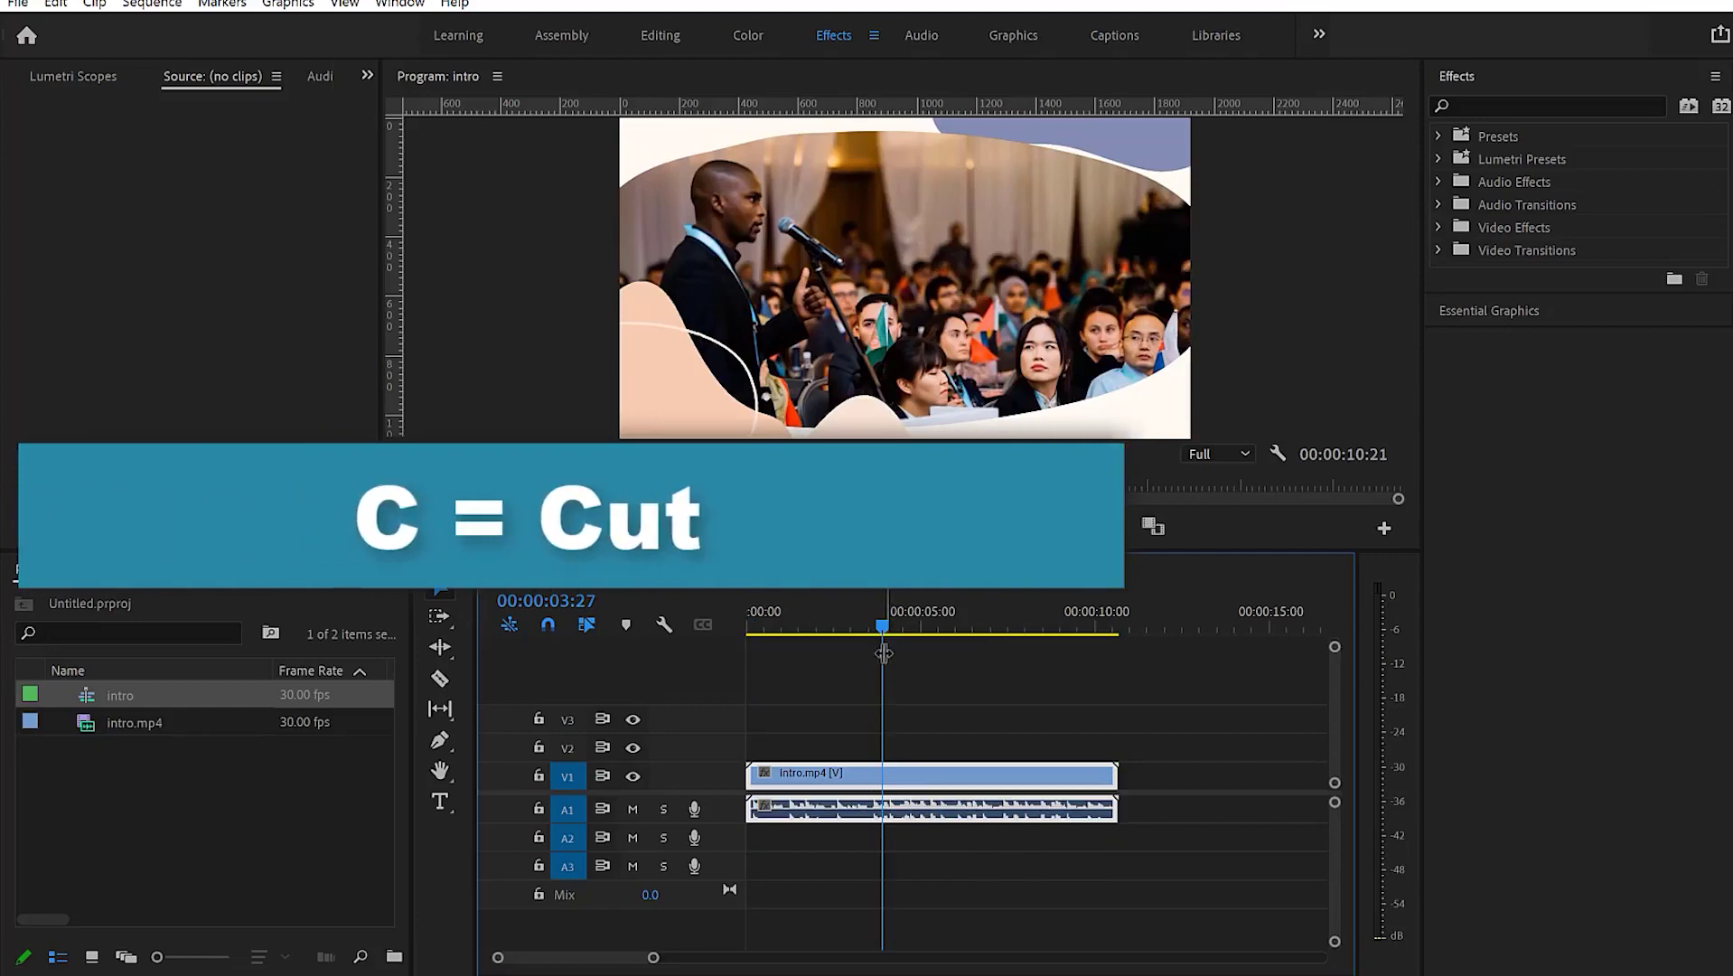
Step: Split intro.mp4 with Ctrl+K at 00:00:04:01, 00:00:06:16 and 00:00:08:27
{"action": "mouse_move", "coordinate": [881, 625]}
{"action": "left_mouse_down"}
{"action": "mouse_move", "coordinate": [822, 623]}
{"action": "mouse_move", "coordinate": [996, 679]}
{"action": "mouse_move", "coordinate": [886, 636]}
{"action": "mouse_move", "coordinate": [888, 653]}
{"action": "left_mouse_up"}
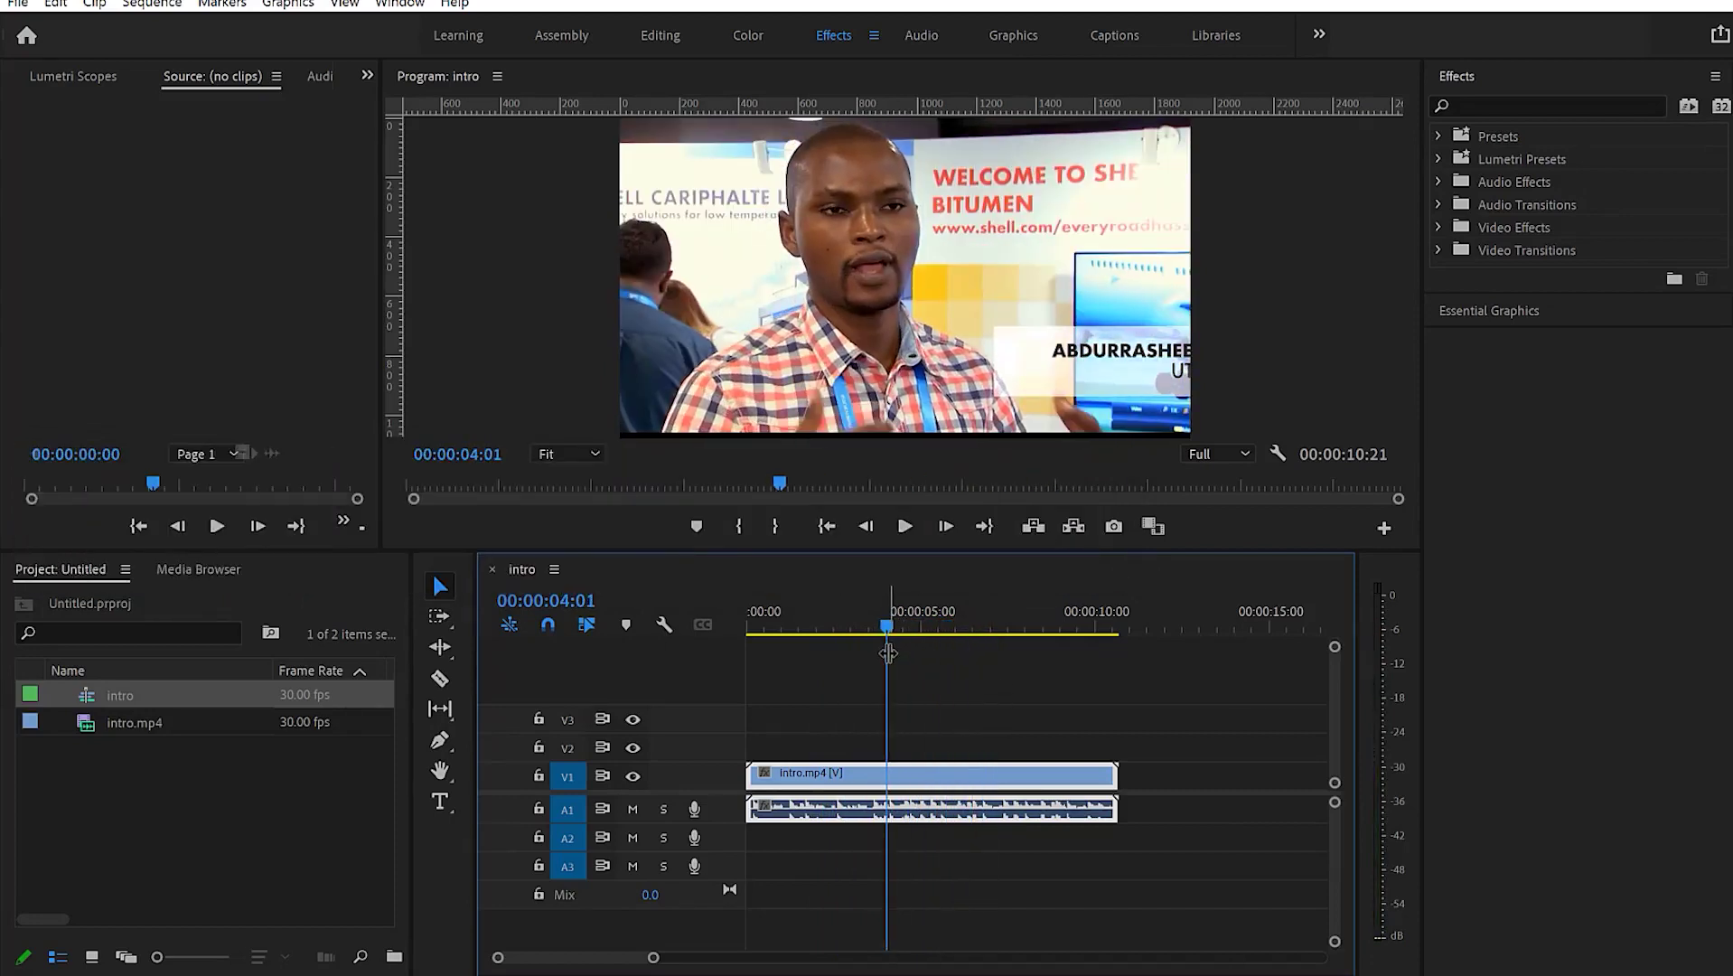
{"action": "key", "text": "ctrl+k"}
{"action": "mouse_move", "coordinate": [975, 653]}
{"action": "left_mouse_down"}
{"action": "mouse_move", "coordinate": [904, 636]}
{"action": "mouse_move", "coordinate": [974, 670]}
{"action": "left_mouse_up"}
{"action": "key", "text": "ctrl+k"}
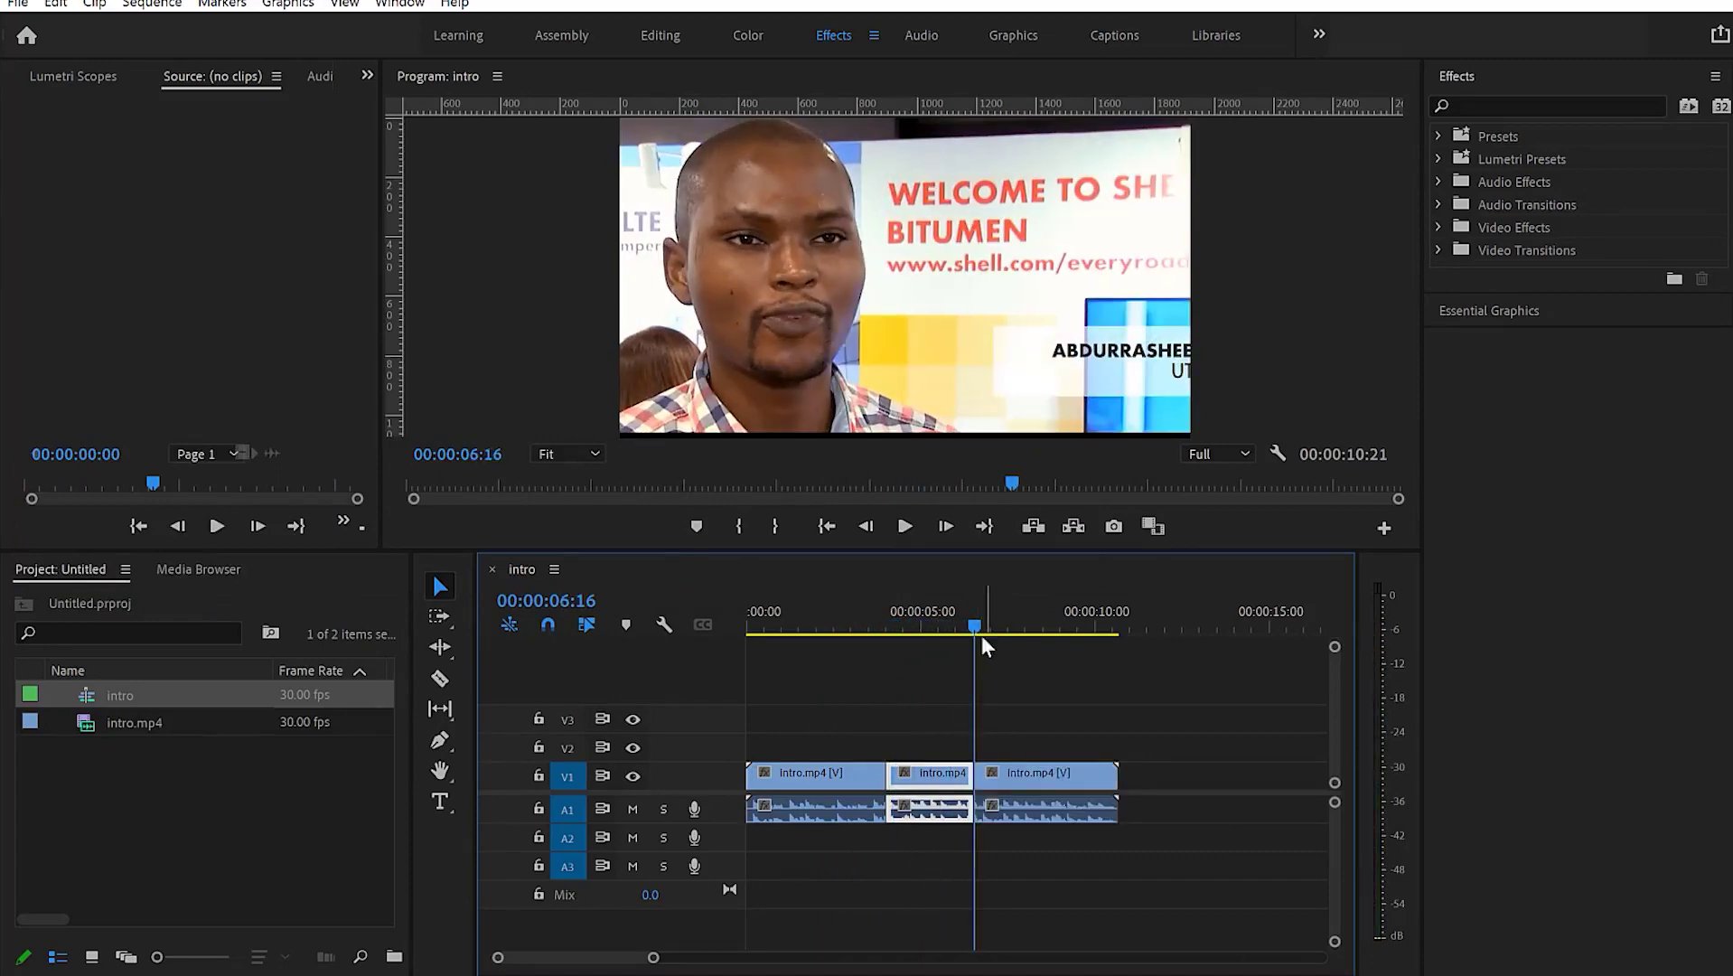
{"action": "left_click", "coordinate": [1055, 640]}
{"action": "key", "text": "ctrl+k"}
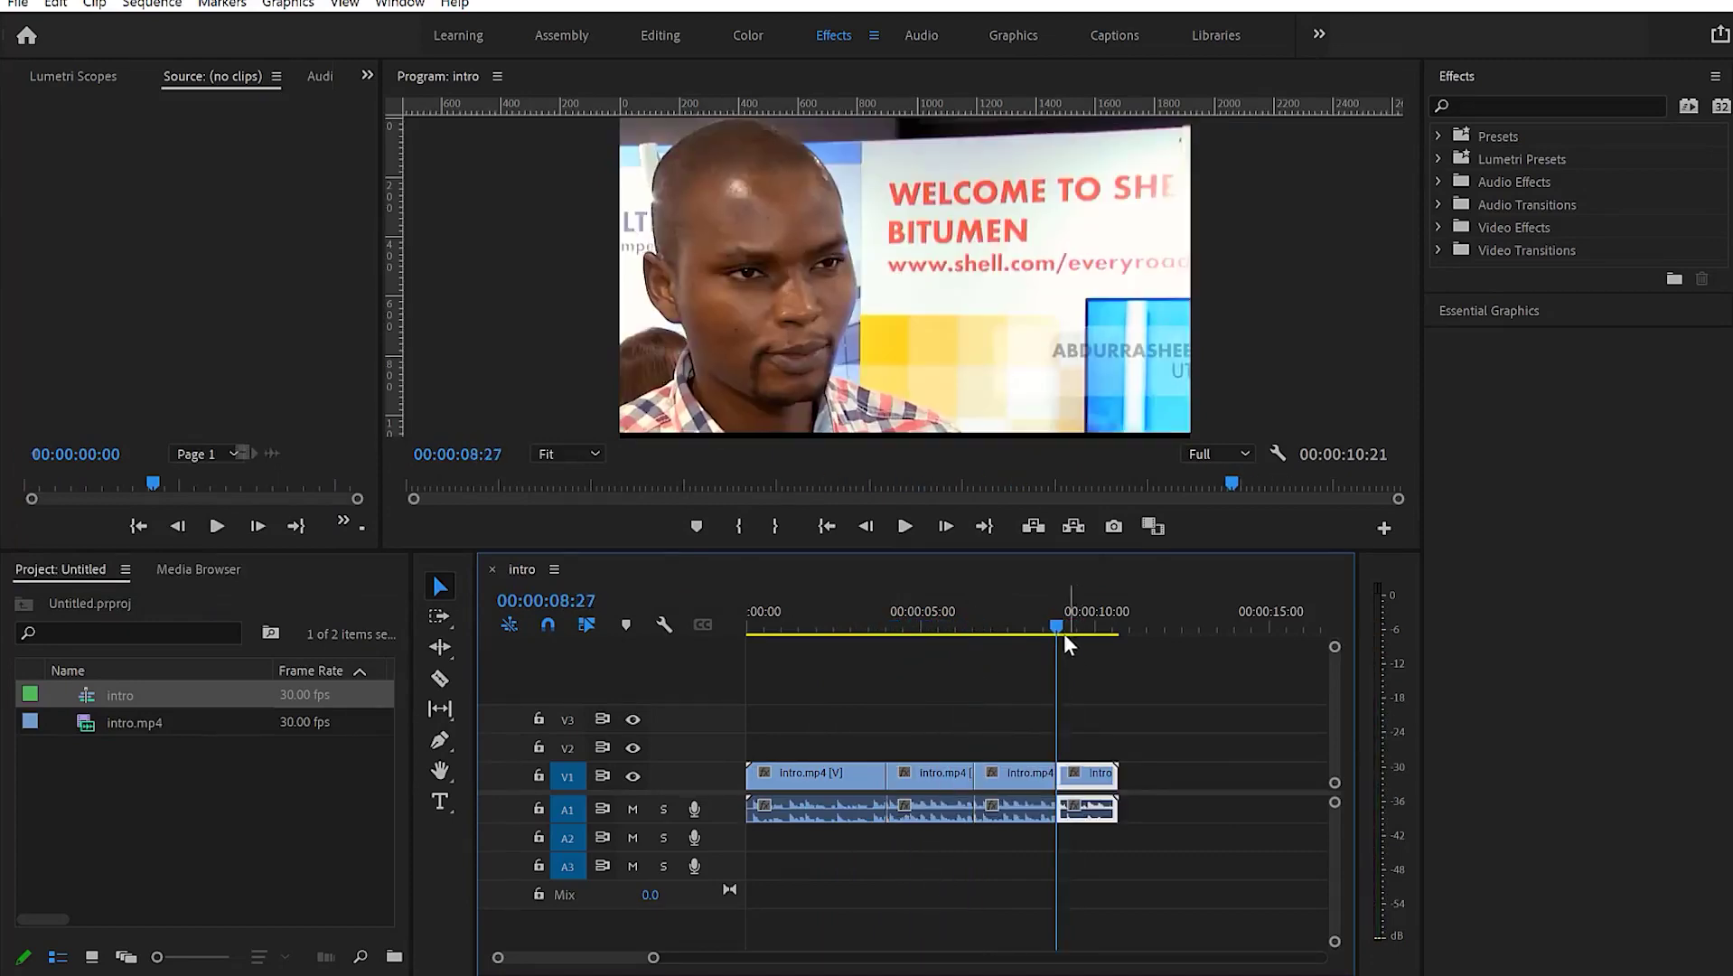
{"action": "left_click_drag", "start_coordinate": [1038, 620], "coordinate": [658, 588]}
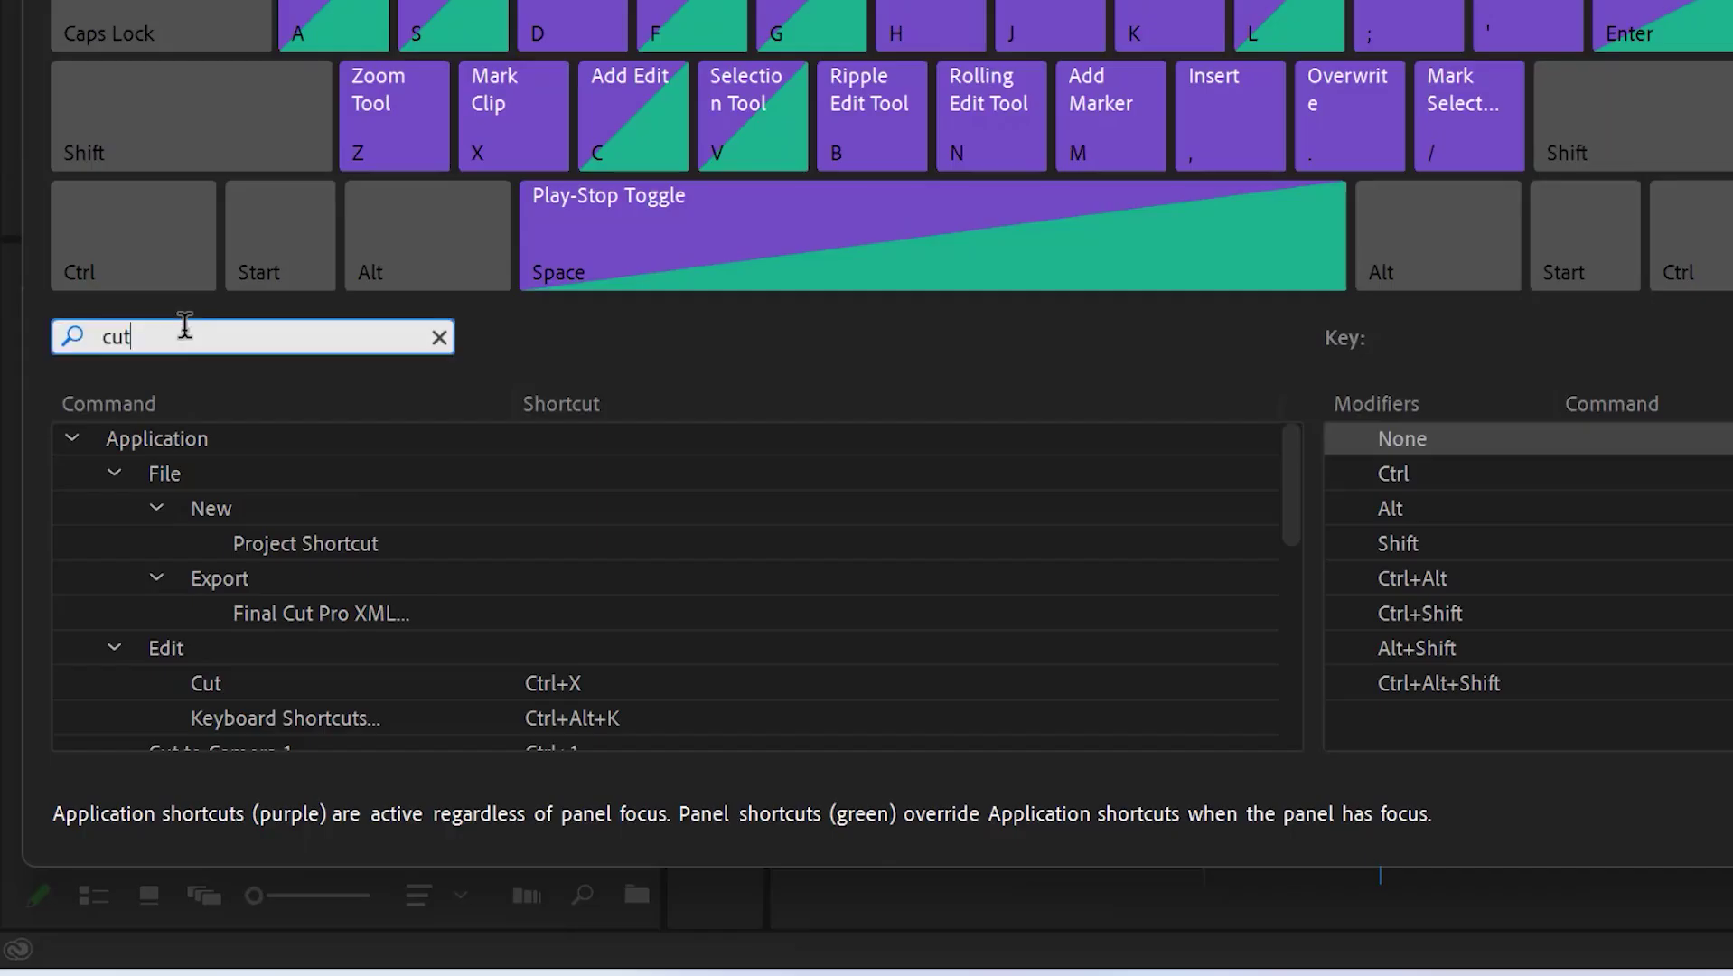
Step: Search the shortcuts for 'ra' to find the Razor Tool's key (C), then close the dialog
{"action": "key", "text": "BackSpace"}
{"action": "key", "text": "BackSpace"}
{"action": "key", "text": "BackSpace"}
{"action": "type", "text": "ra"}
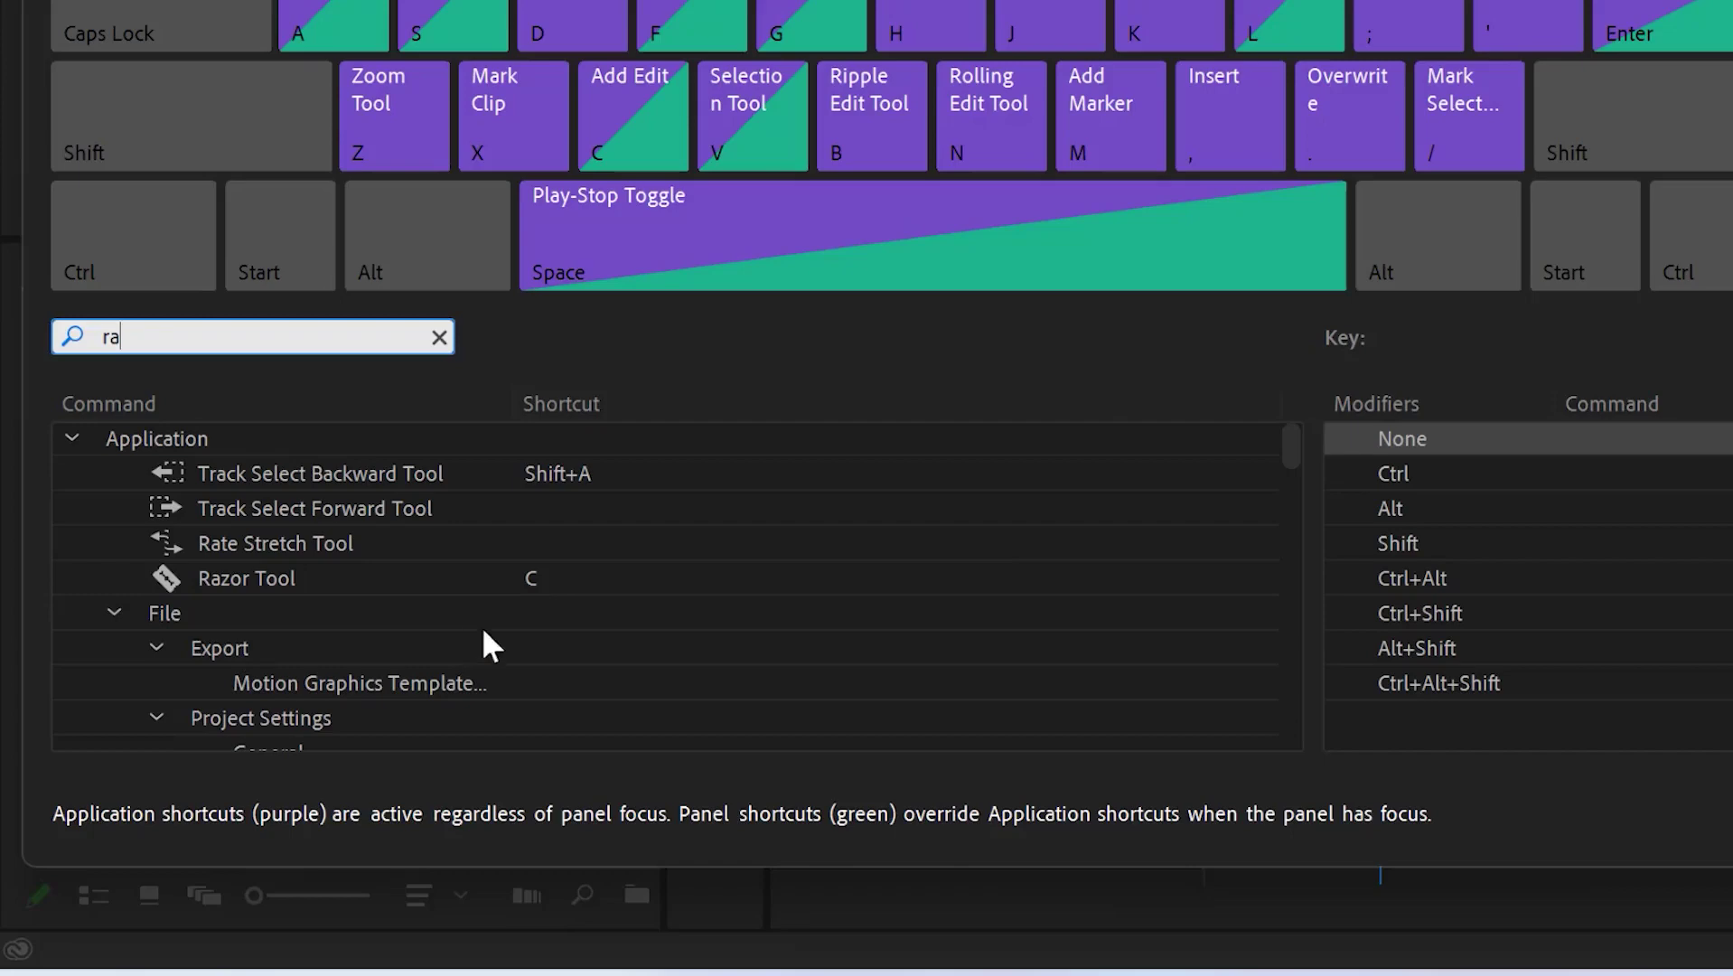
{"action": "key", "text": "Escape"}
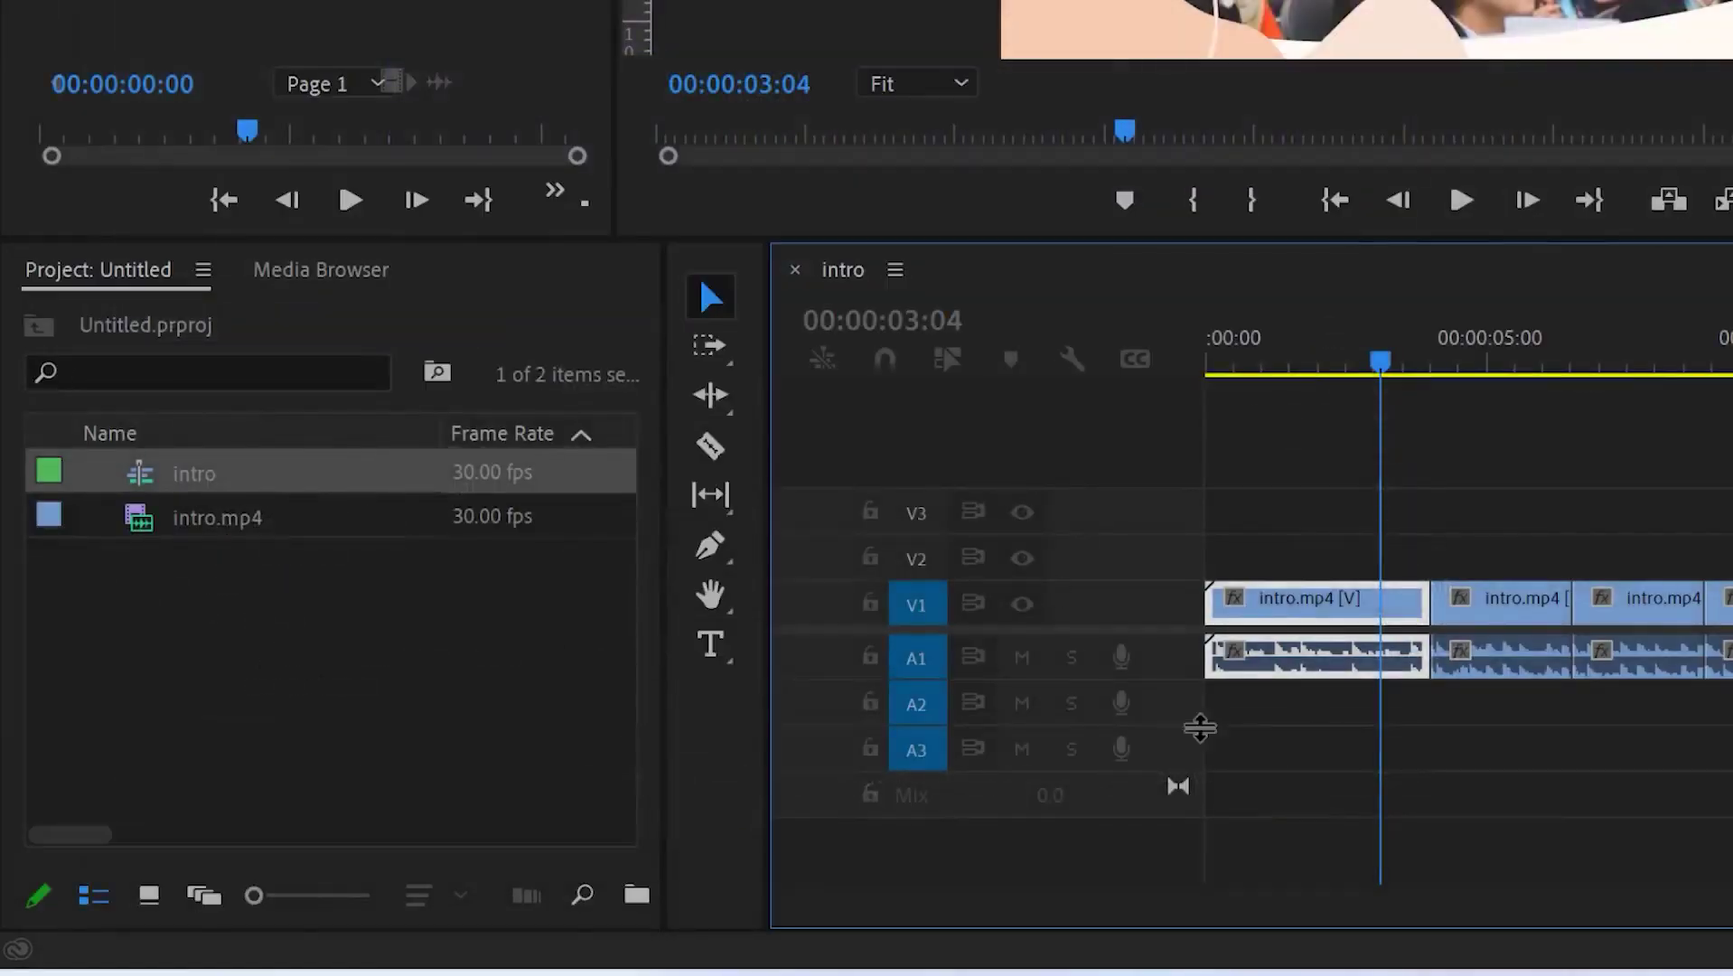
Step: Split the first clip at 00:00:01:19 with Ctrl+K and save the project
{"action": "left_click", "coordinate": [1301, 363]}
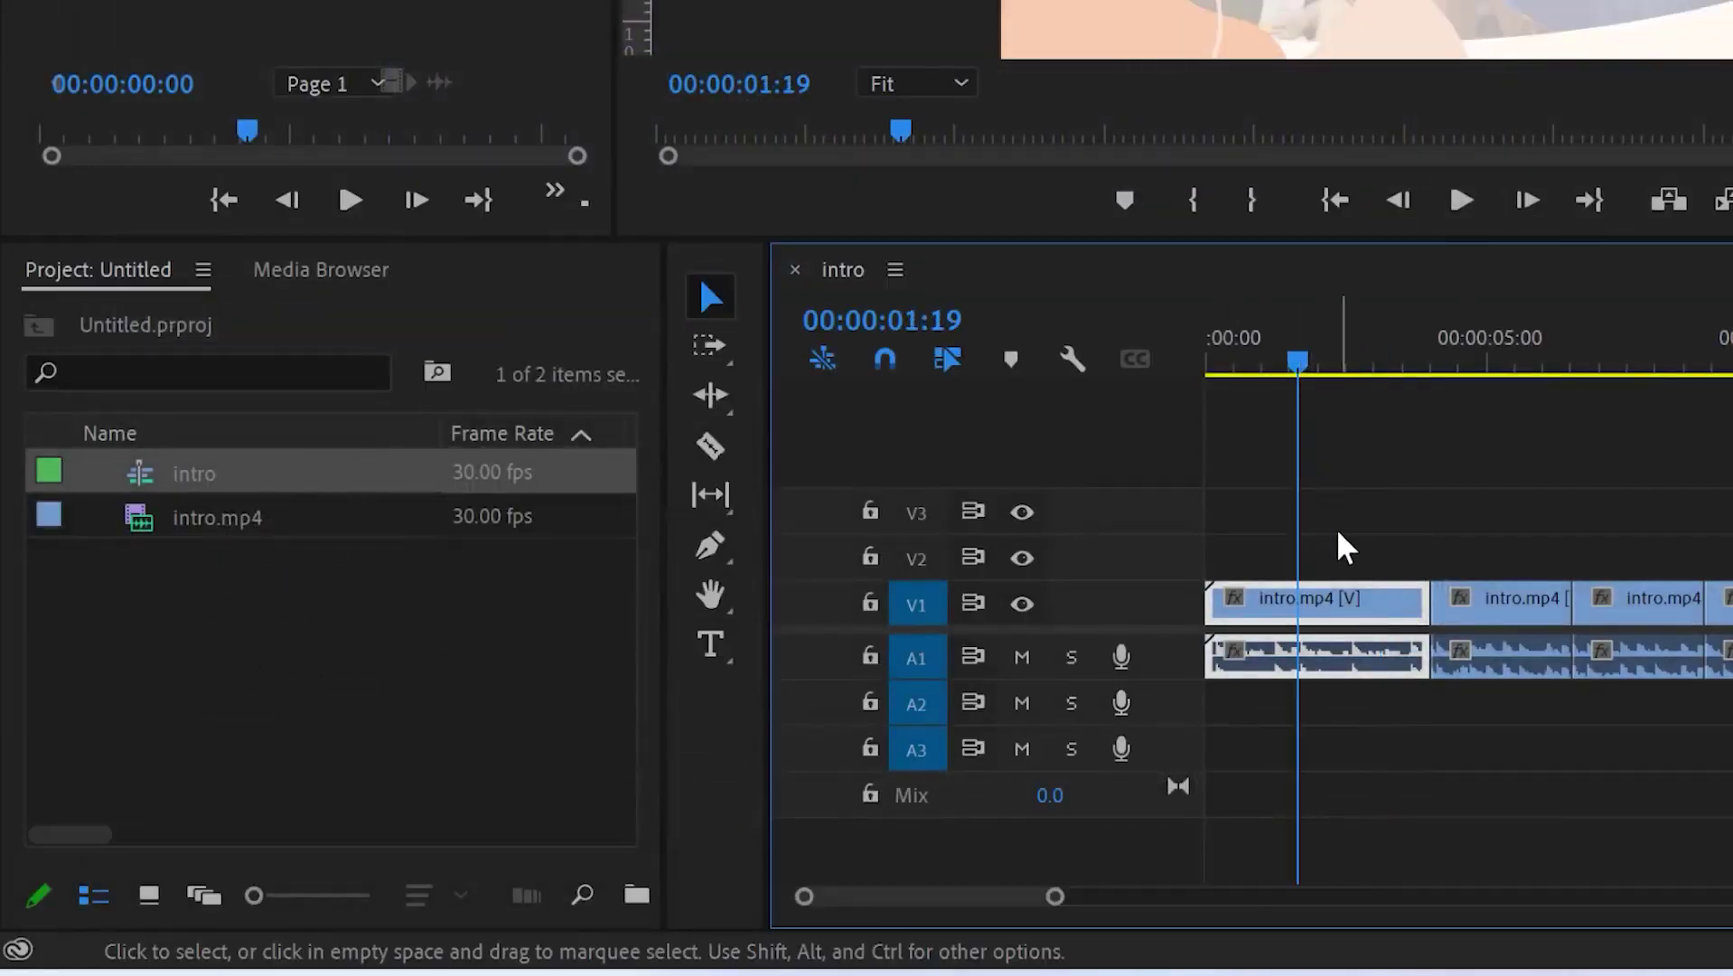
{"action": "key", "text": "ctrl+k"}
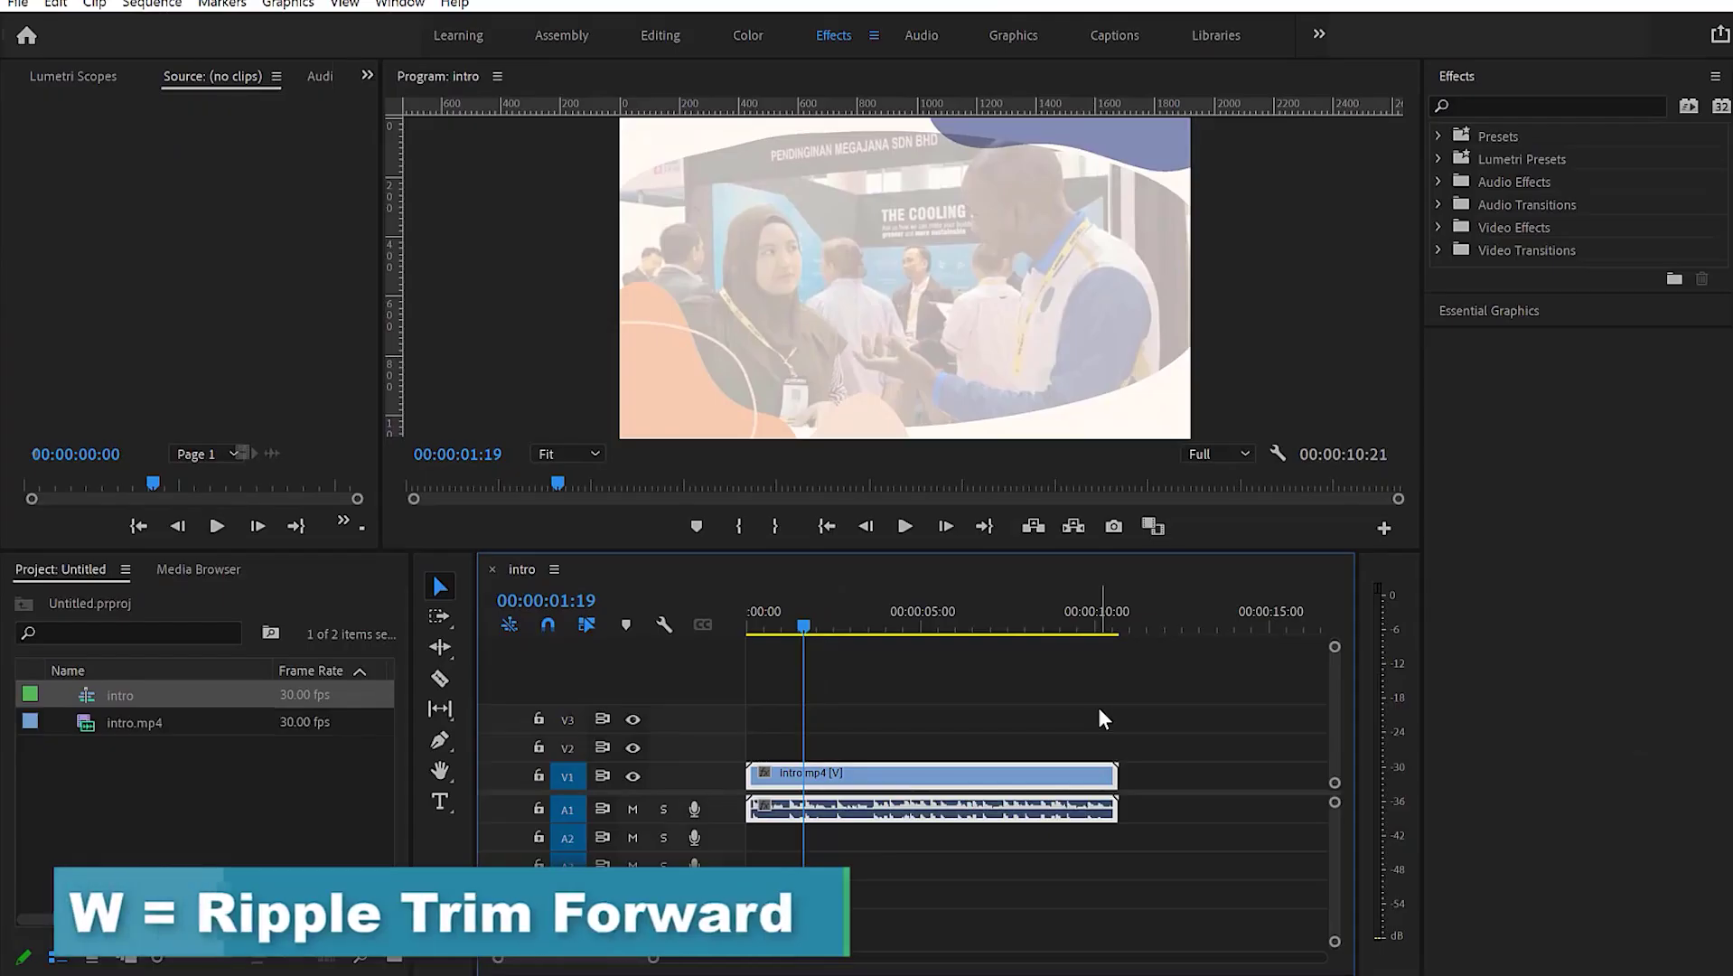
{"action": "key", "text": "ctrl+s"}
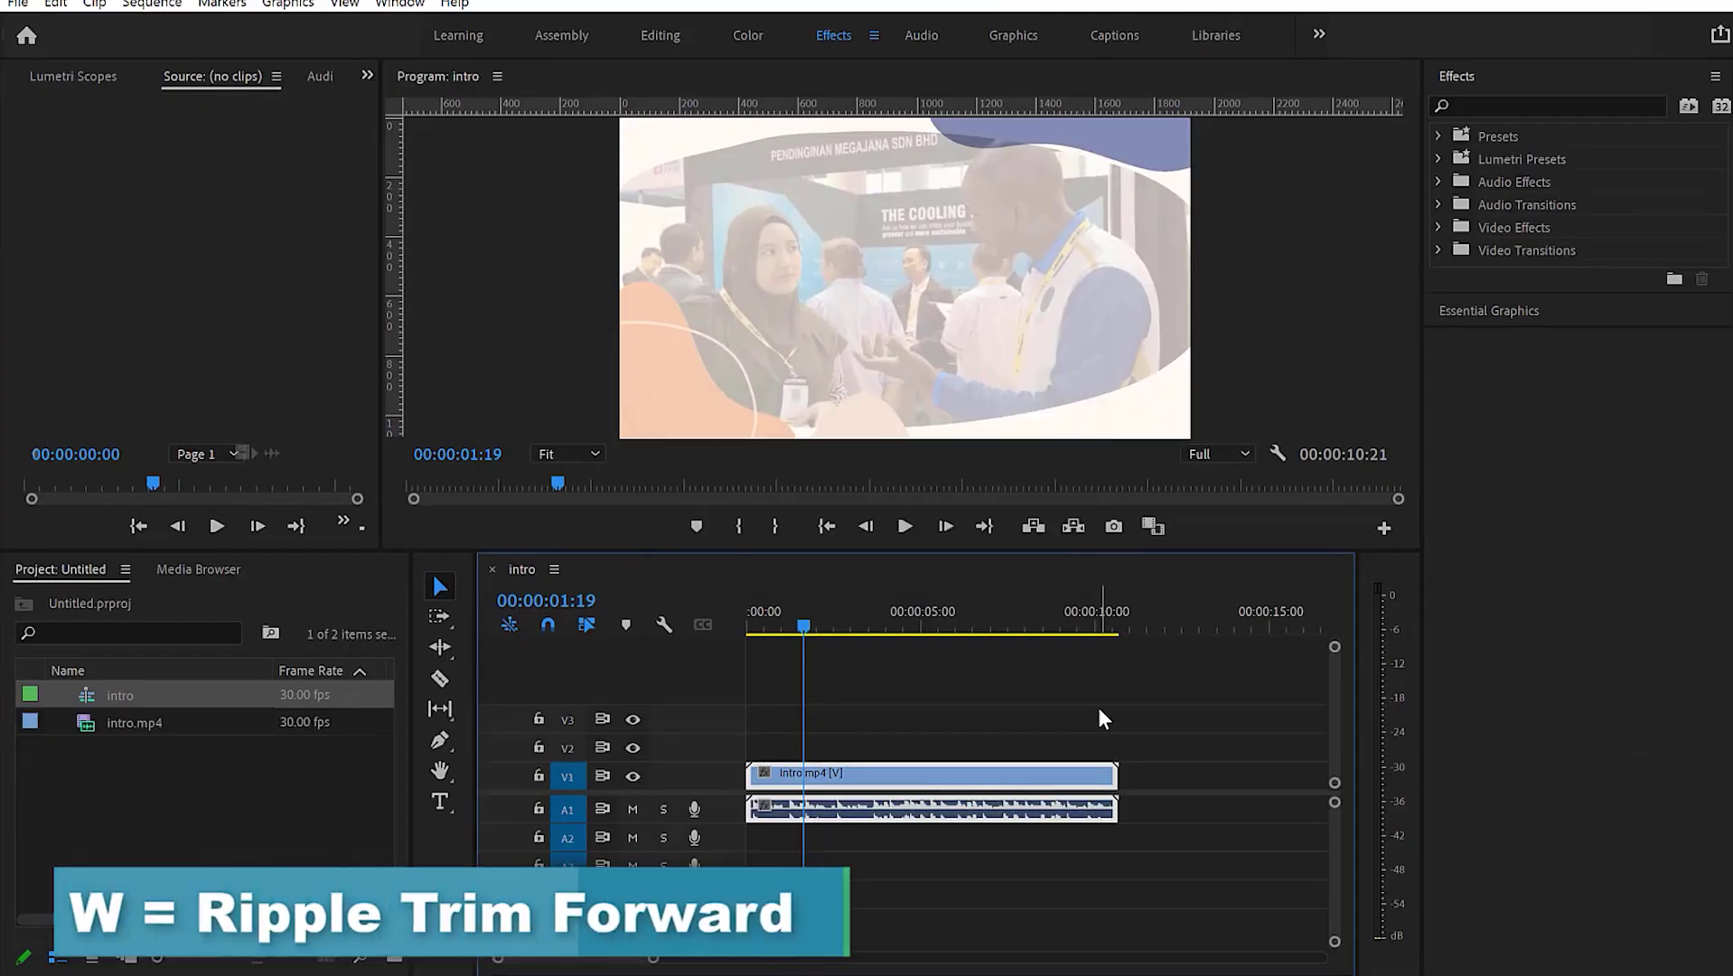
Step: Ripple-trim the clip's end at 00:00:08:21 with W
{"action": "left_click_drag", "start_coordinate": [806, 632], "coordinate": [873, 673]}
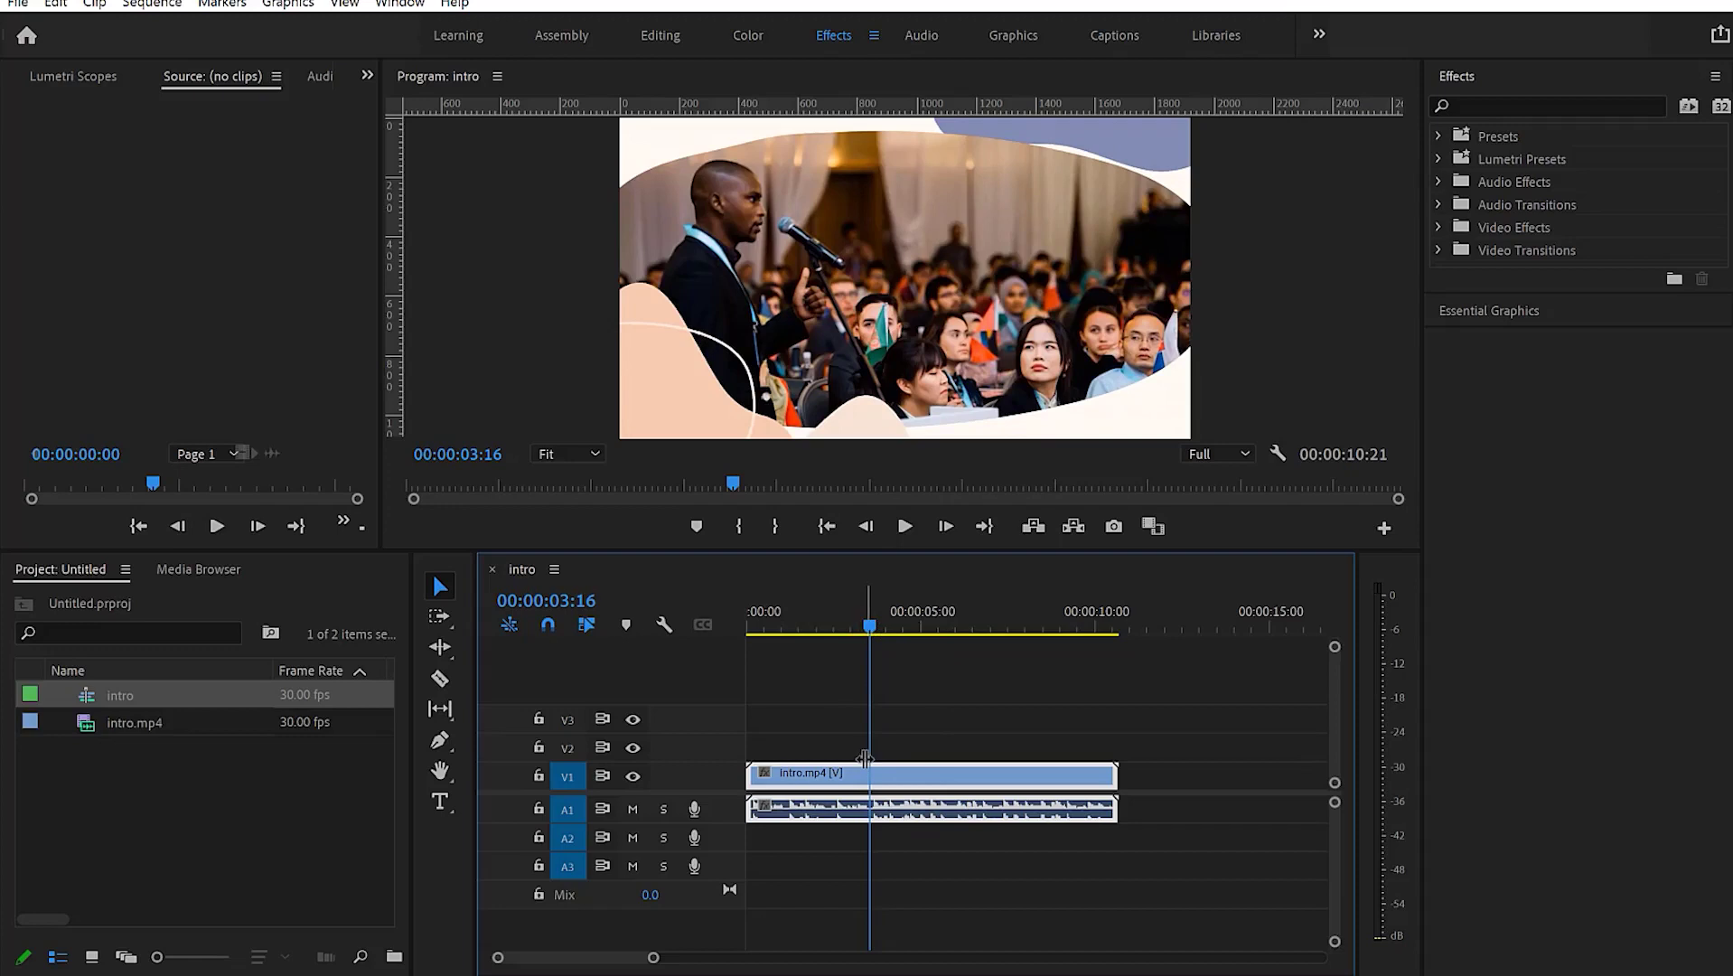
{"action": "left_click_drag", "start_coordinate": [867, 629], "coordinate": [822, 613]}
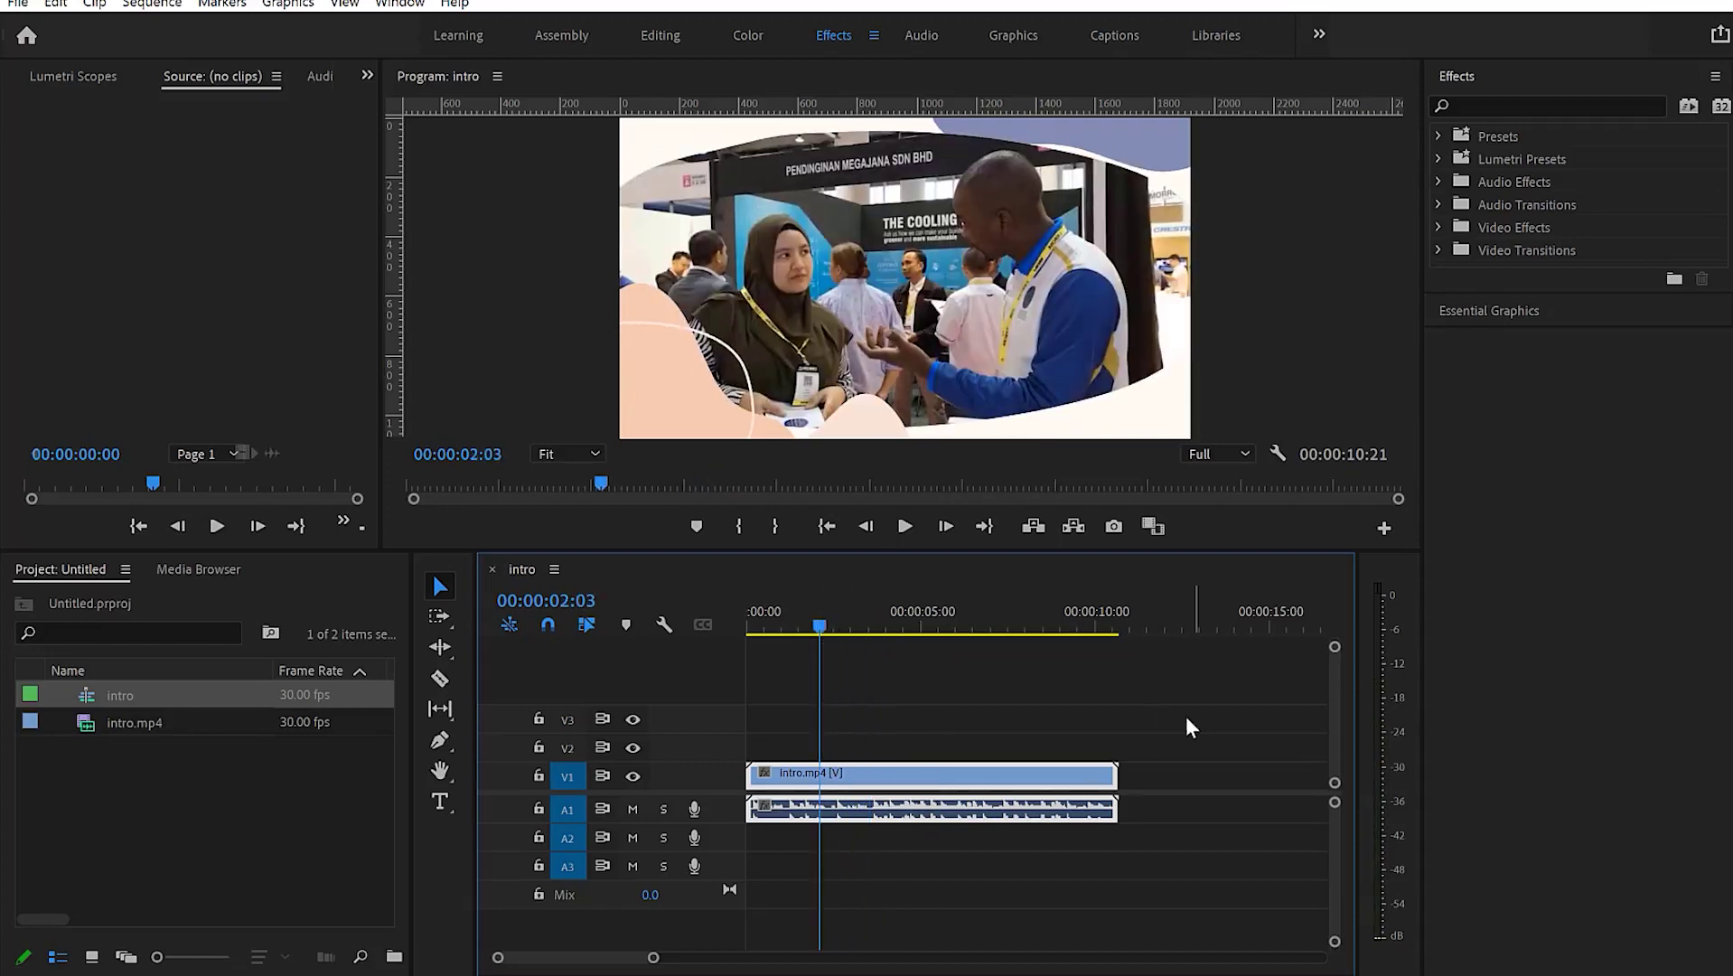
{"action": "left_click", "coordinate": [846, 623]}
{"action": "left_click_drag", "start_coordinate": [849, 627], "coordinate": [1046, 681]}
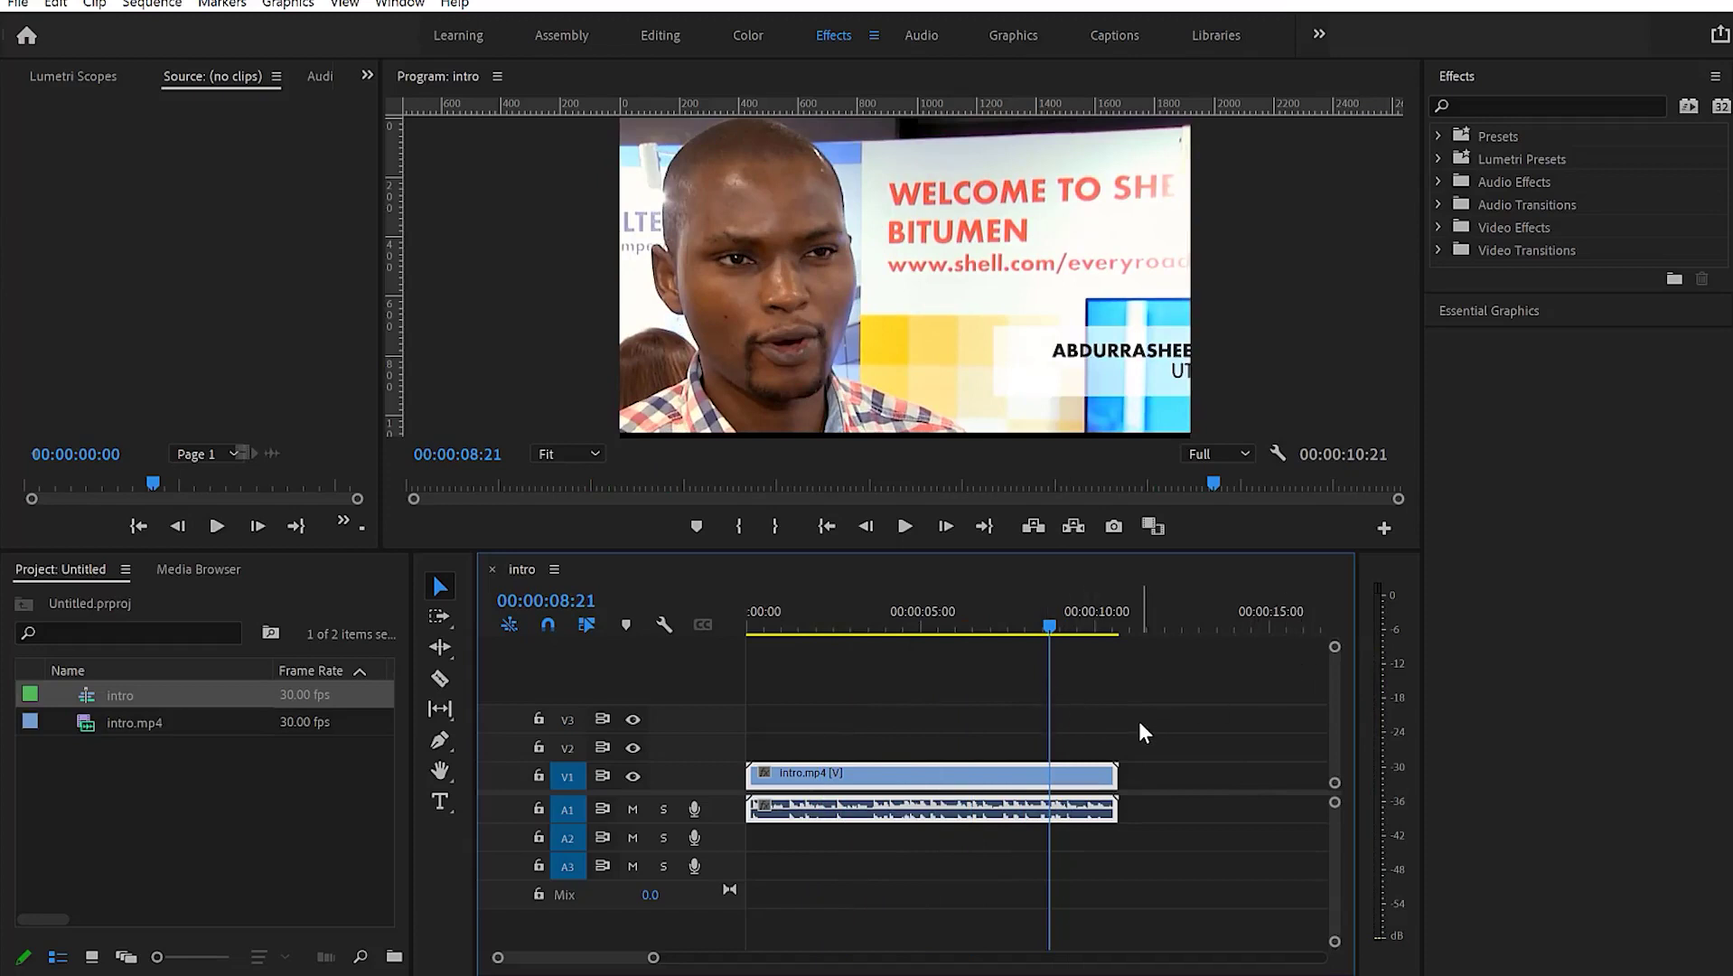
{"action": "key", "text": "w"}
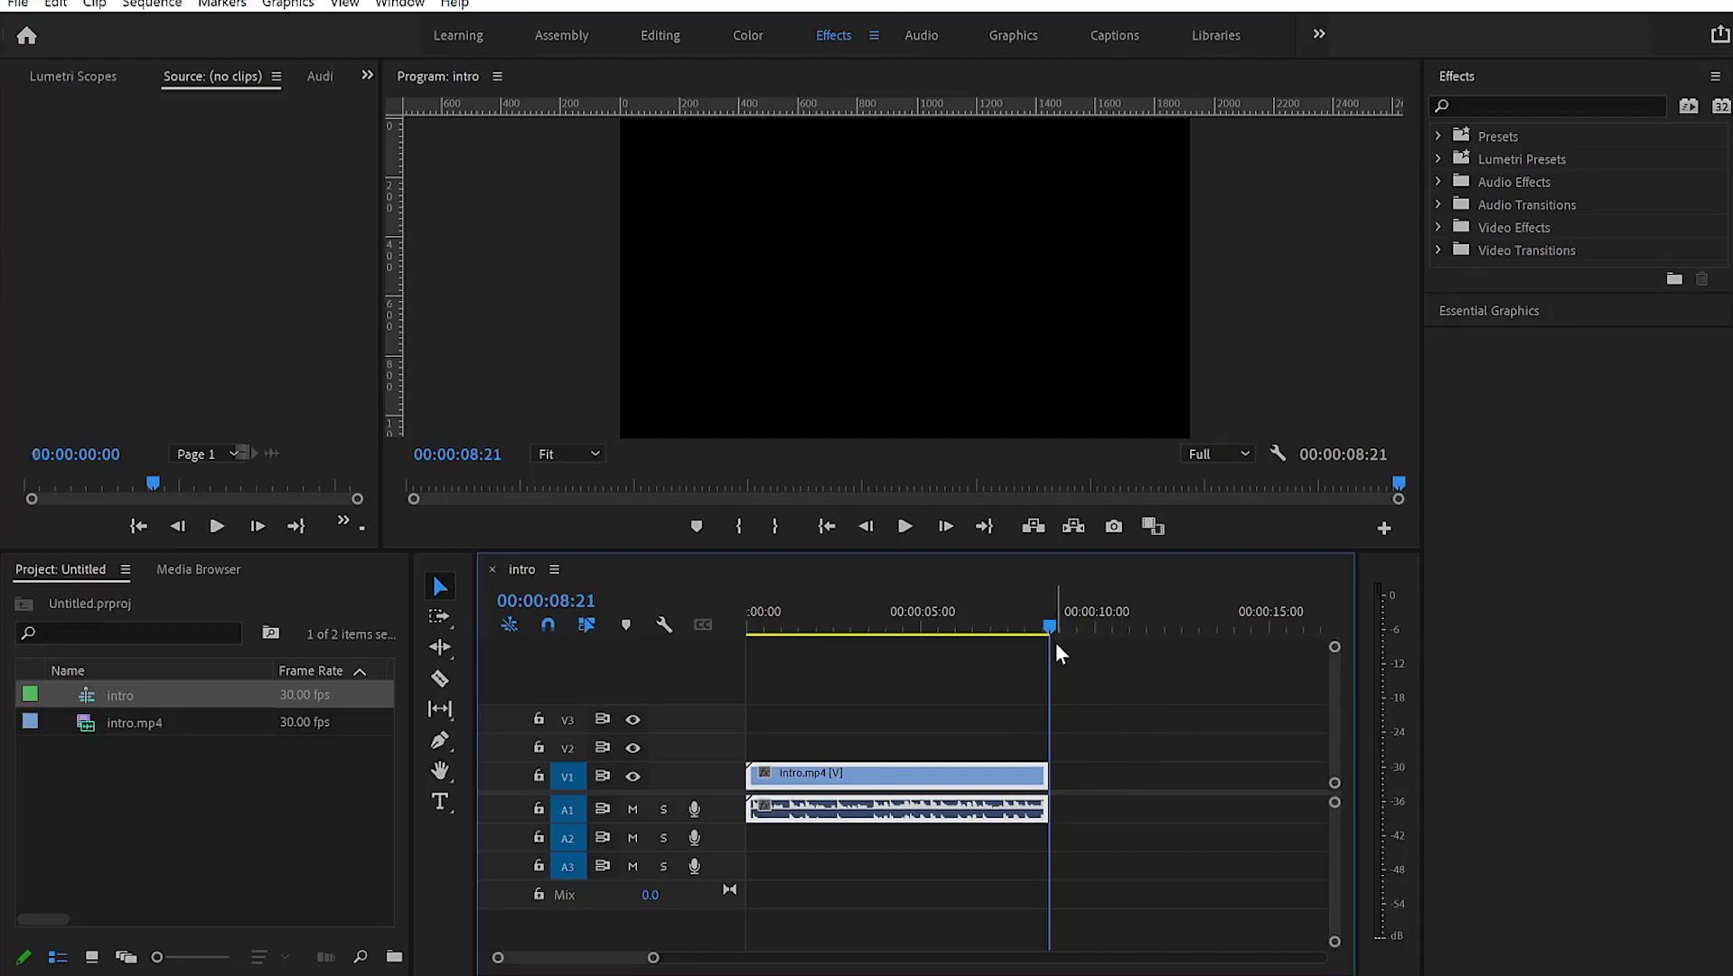
{"action": "left_click_drag", "start_coordinate": [1048, 630], "coordinate": [859, 655]}
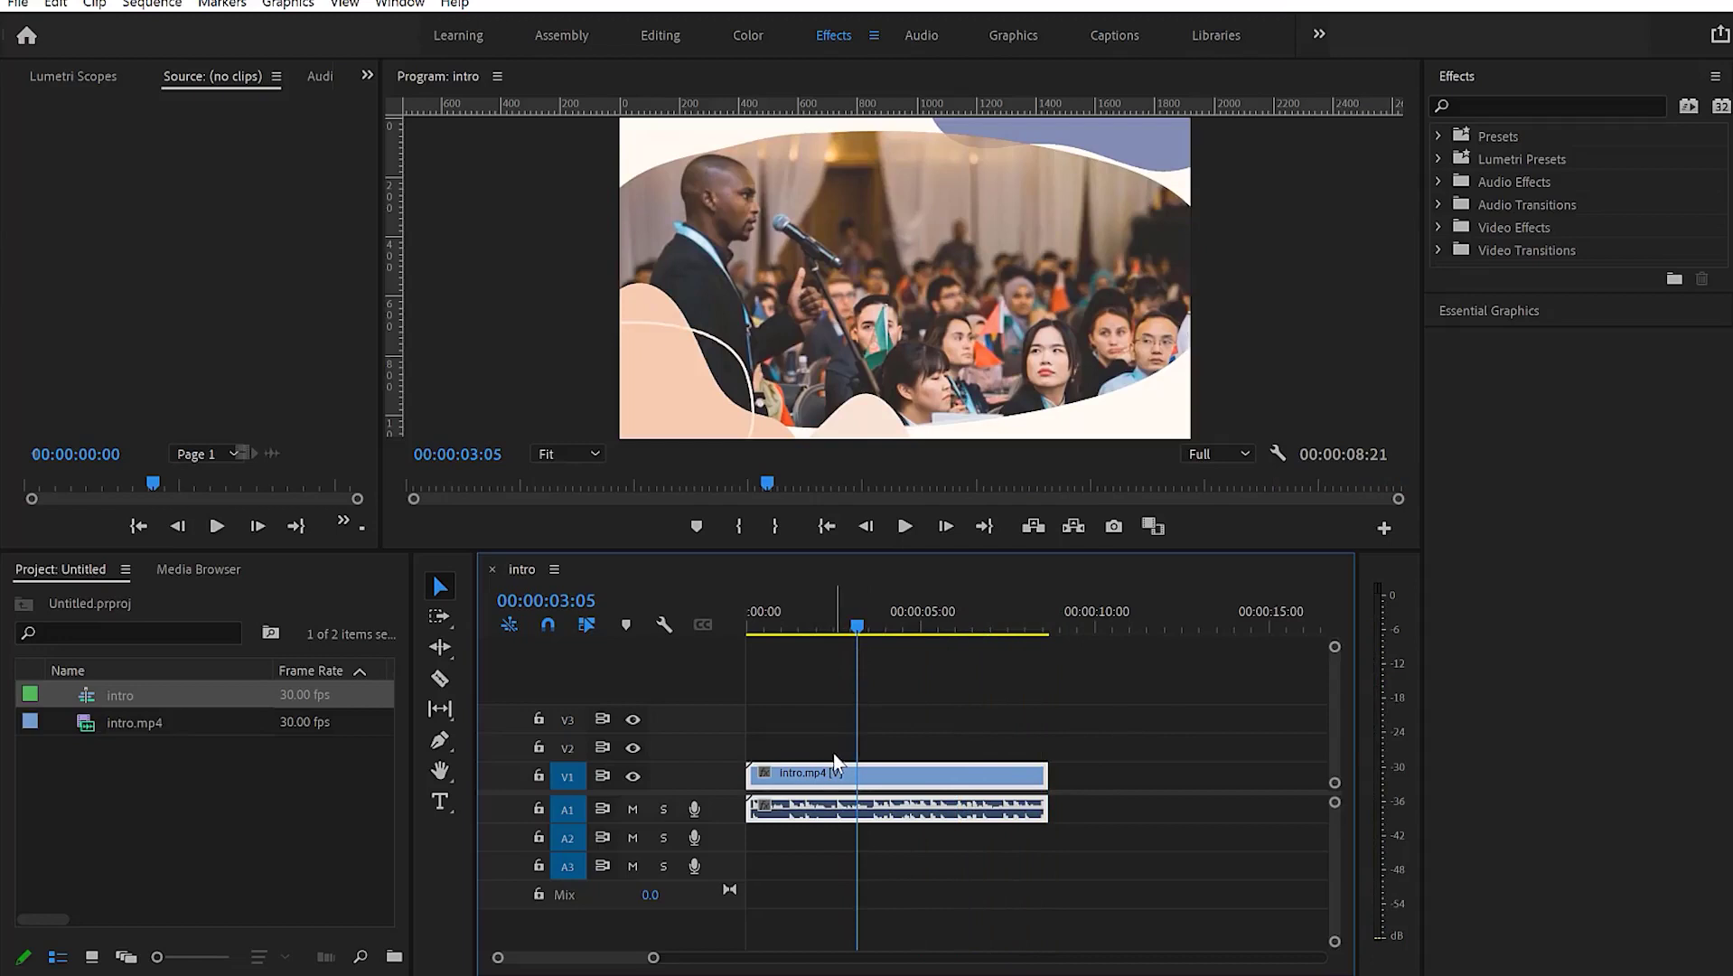
Step: Alternate Q and W ripple trims at 00:00:03:09, 00:00:01:29 and 00:00:00:27 to reach 00:00:01:02
{"action": "key", "text": "q"}
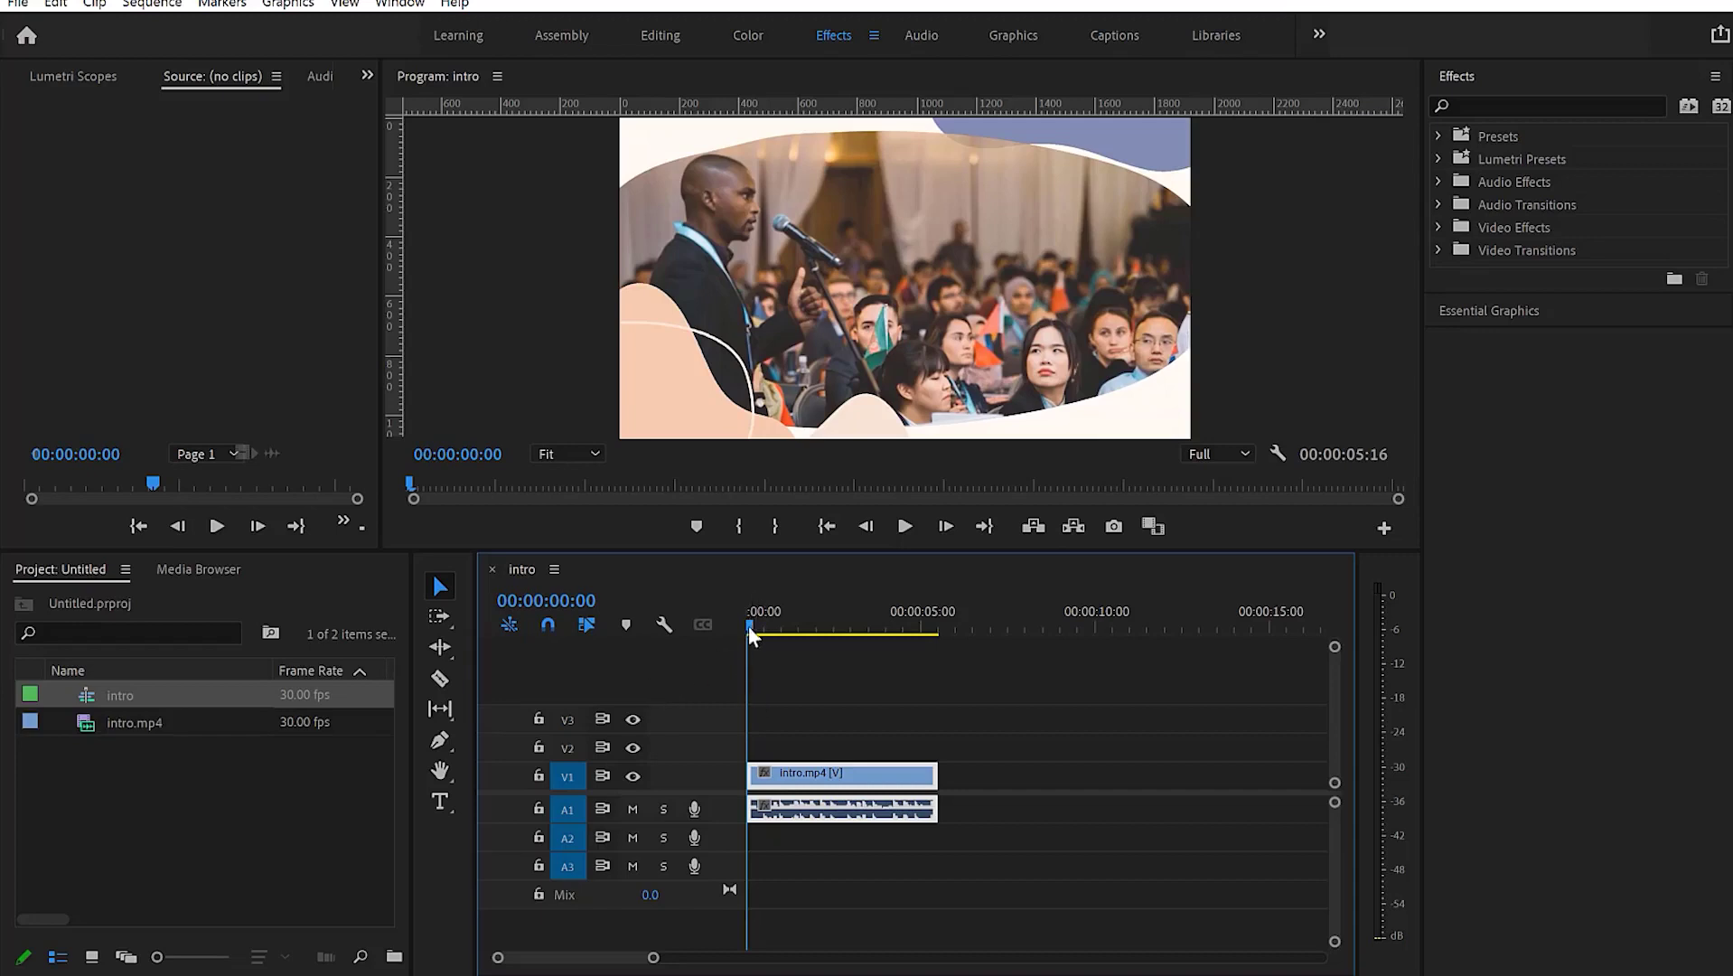
{"action": "left_click_drag", "start_coordinate": [751, 625], "coordinate": [862, 657]}
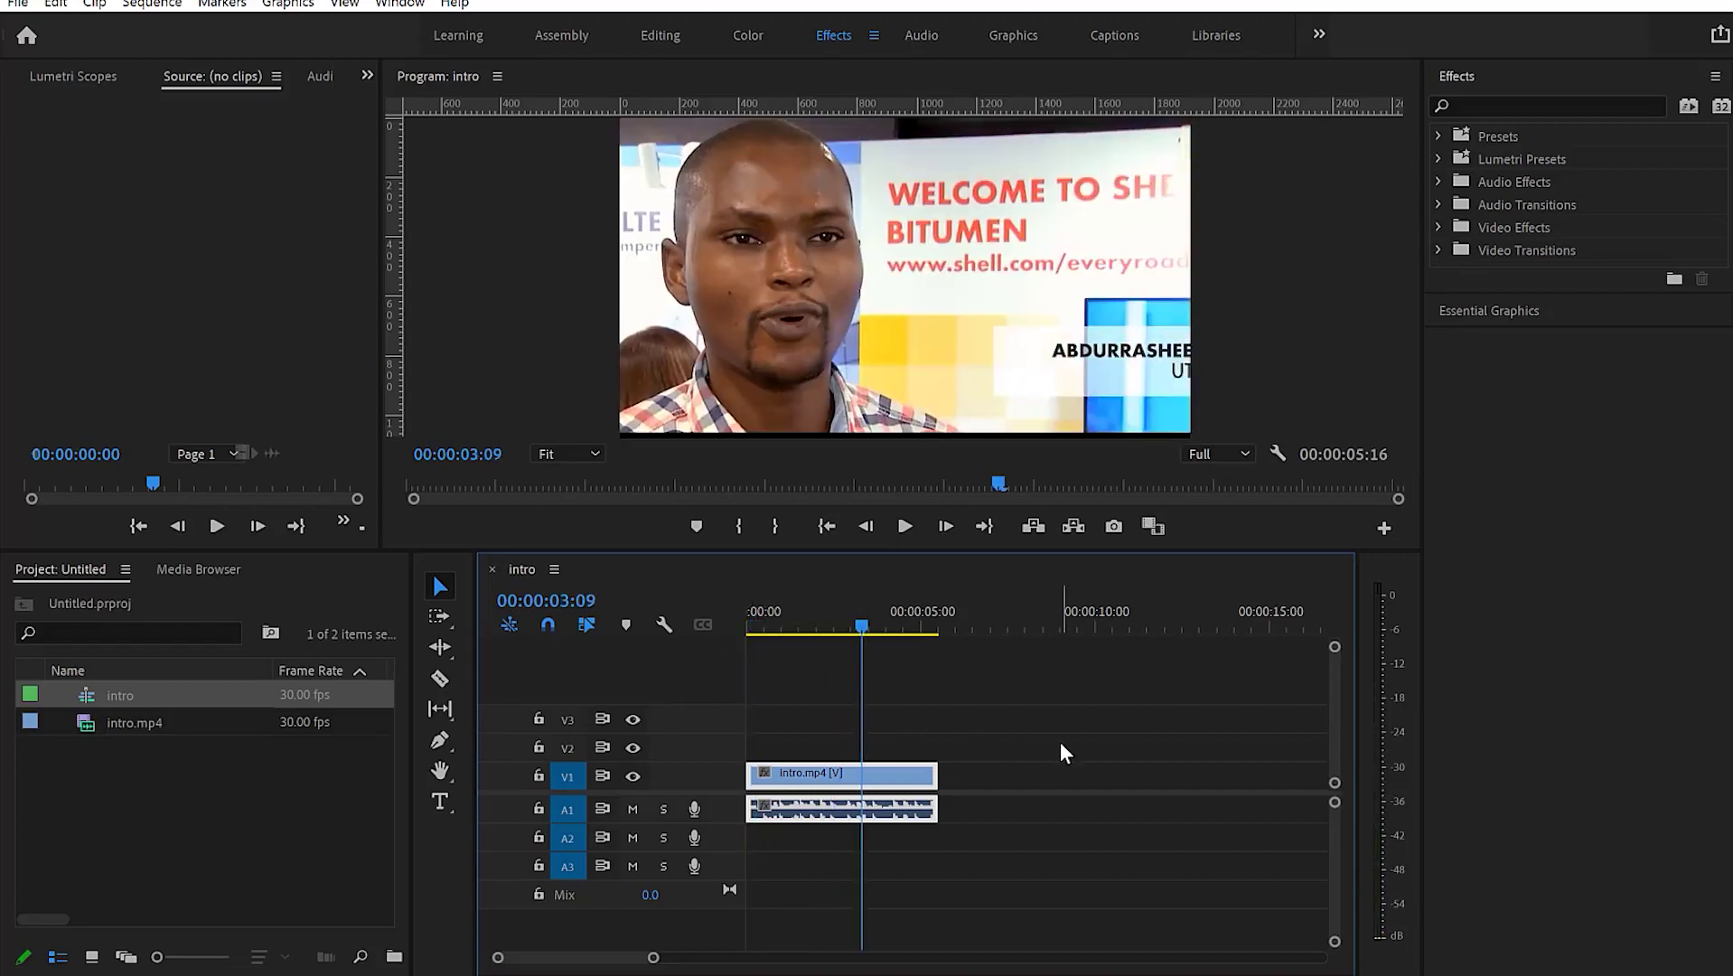
{"action": "key", "text": "w"}
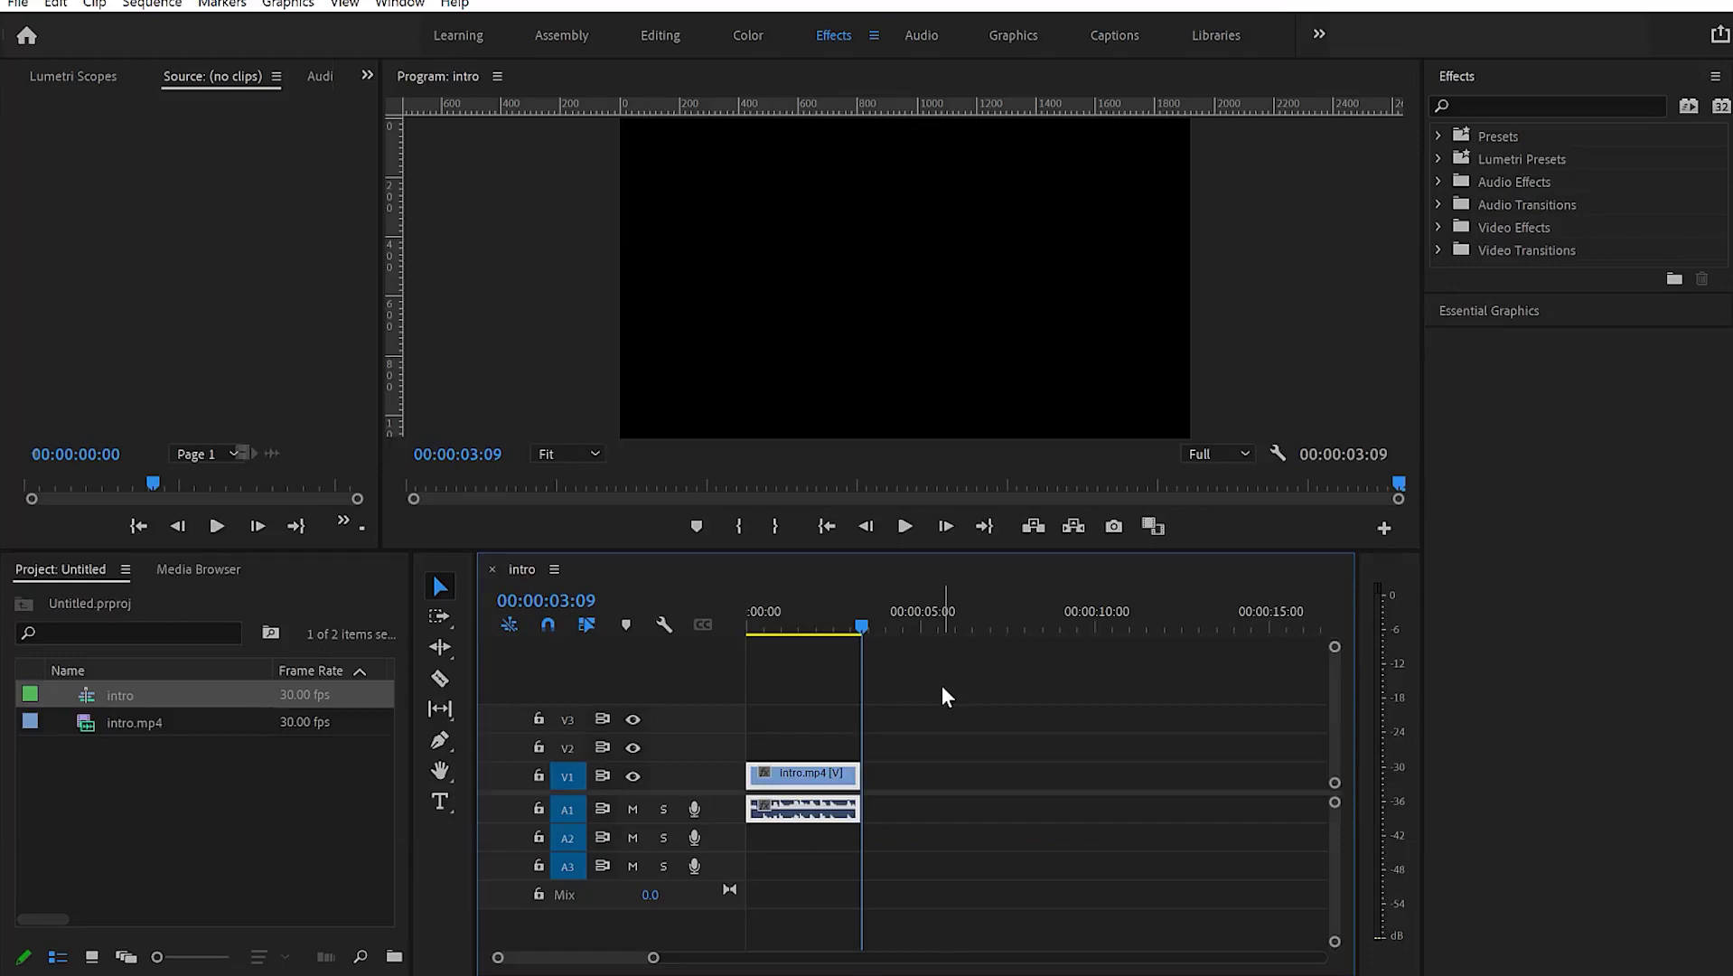
{"action": "left_click_drag", "start_coordinate": [863, 625], "coordinate": [814, 624]}
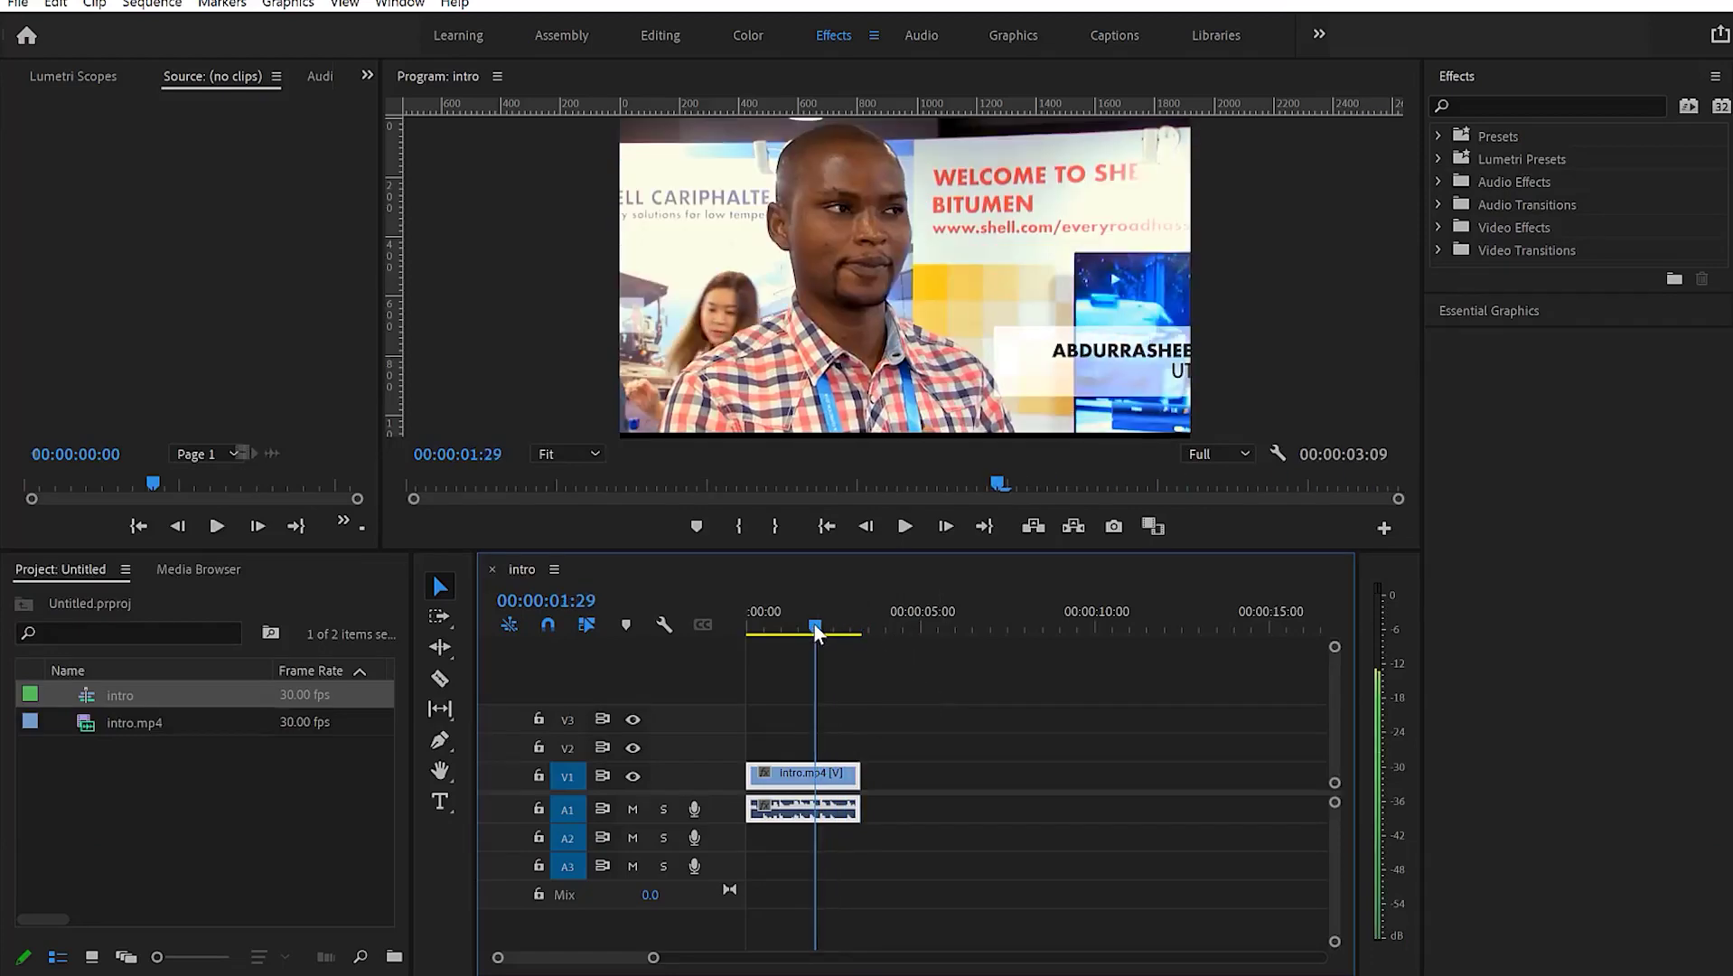
{"action": "key", "text": "w"}
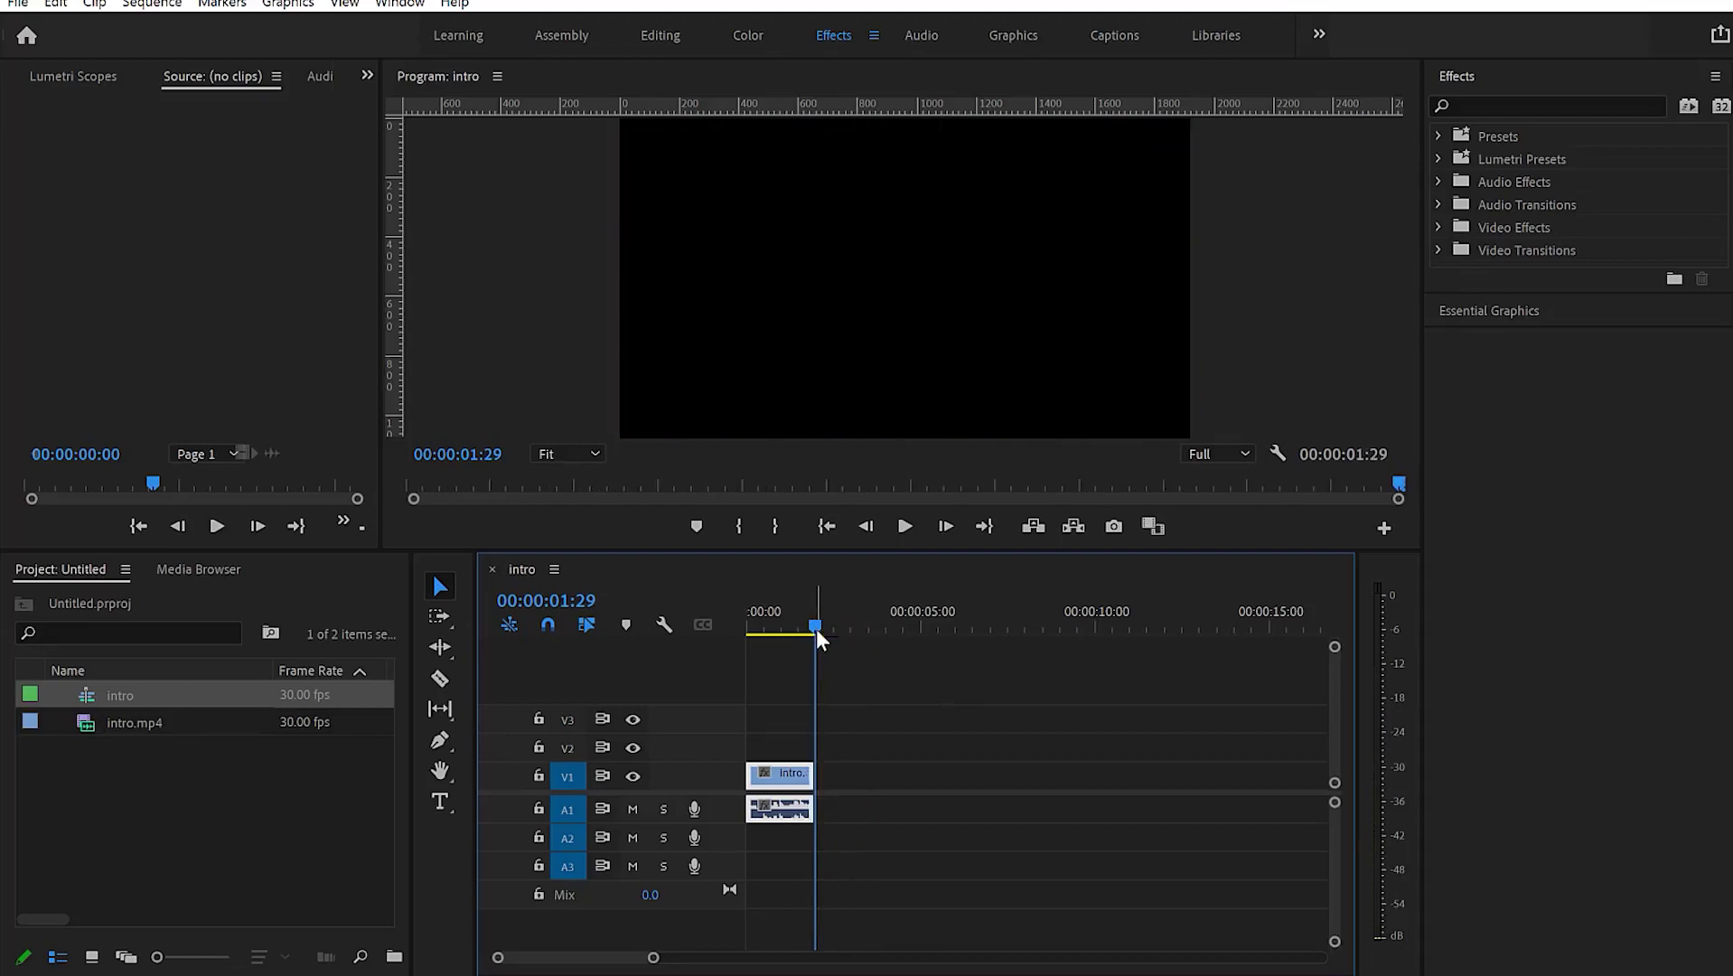
{"action": "left_click_drag", "start_coordinate": [816, 630], "coordinate": [781, 629]}
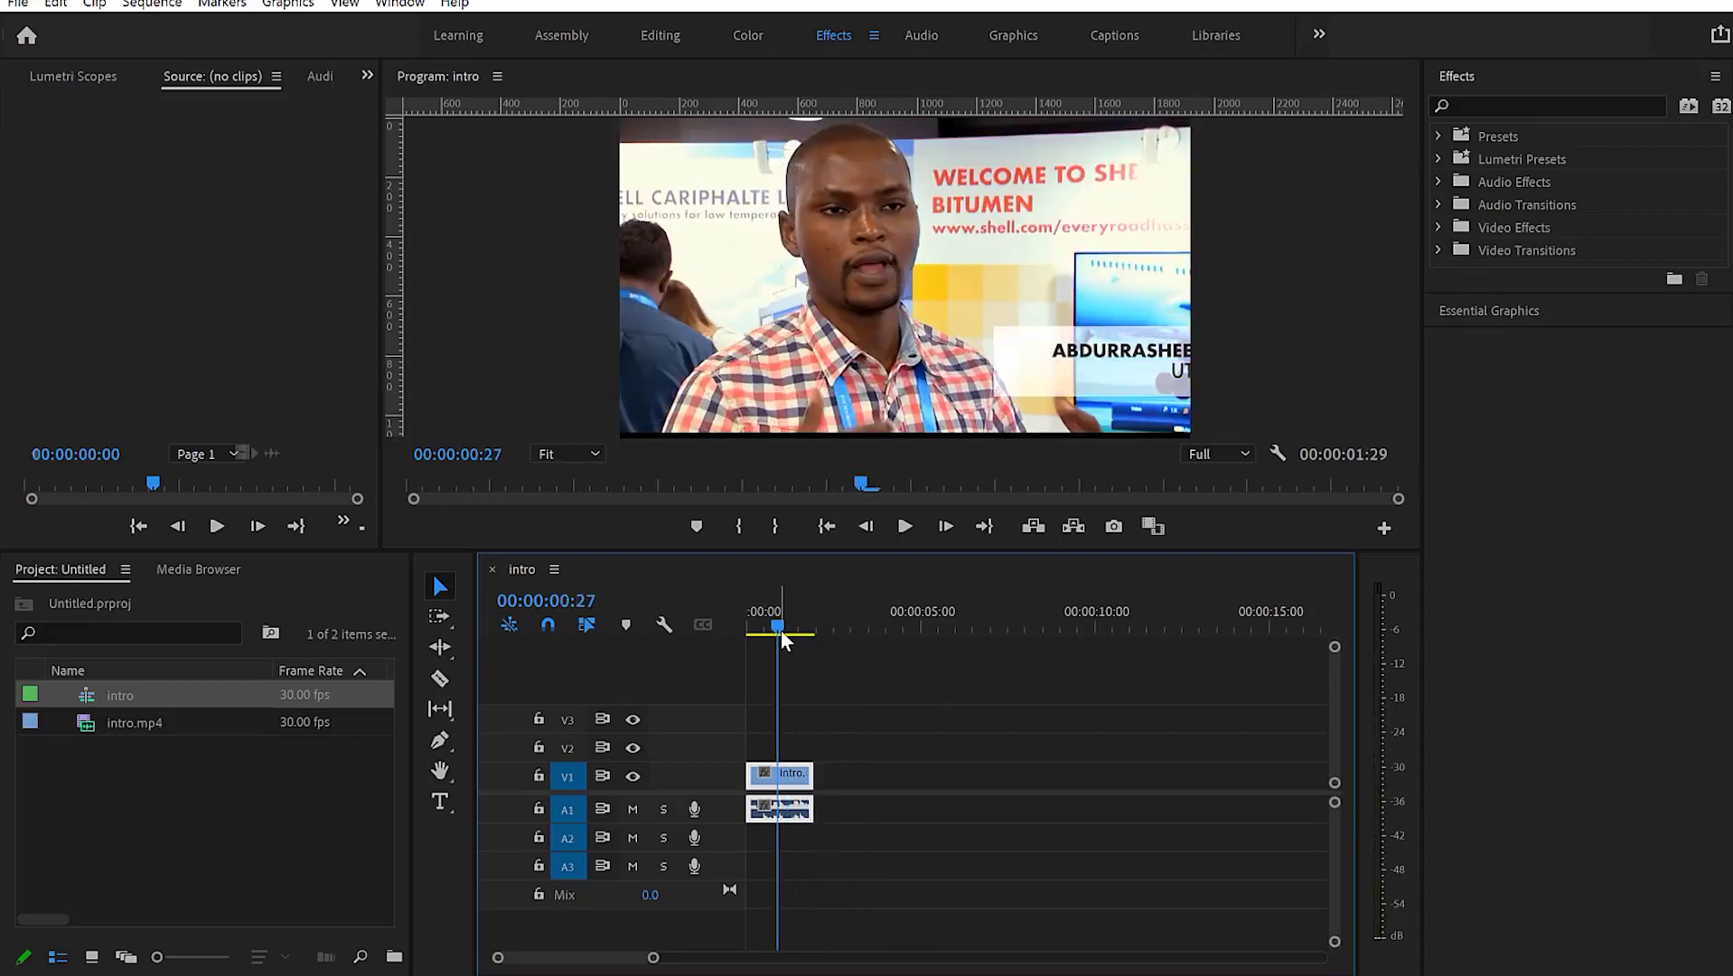
{"action": "key", "text": "q"}
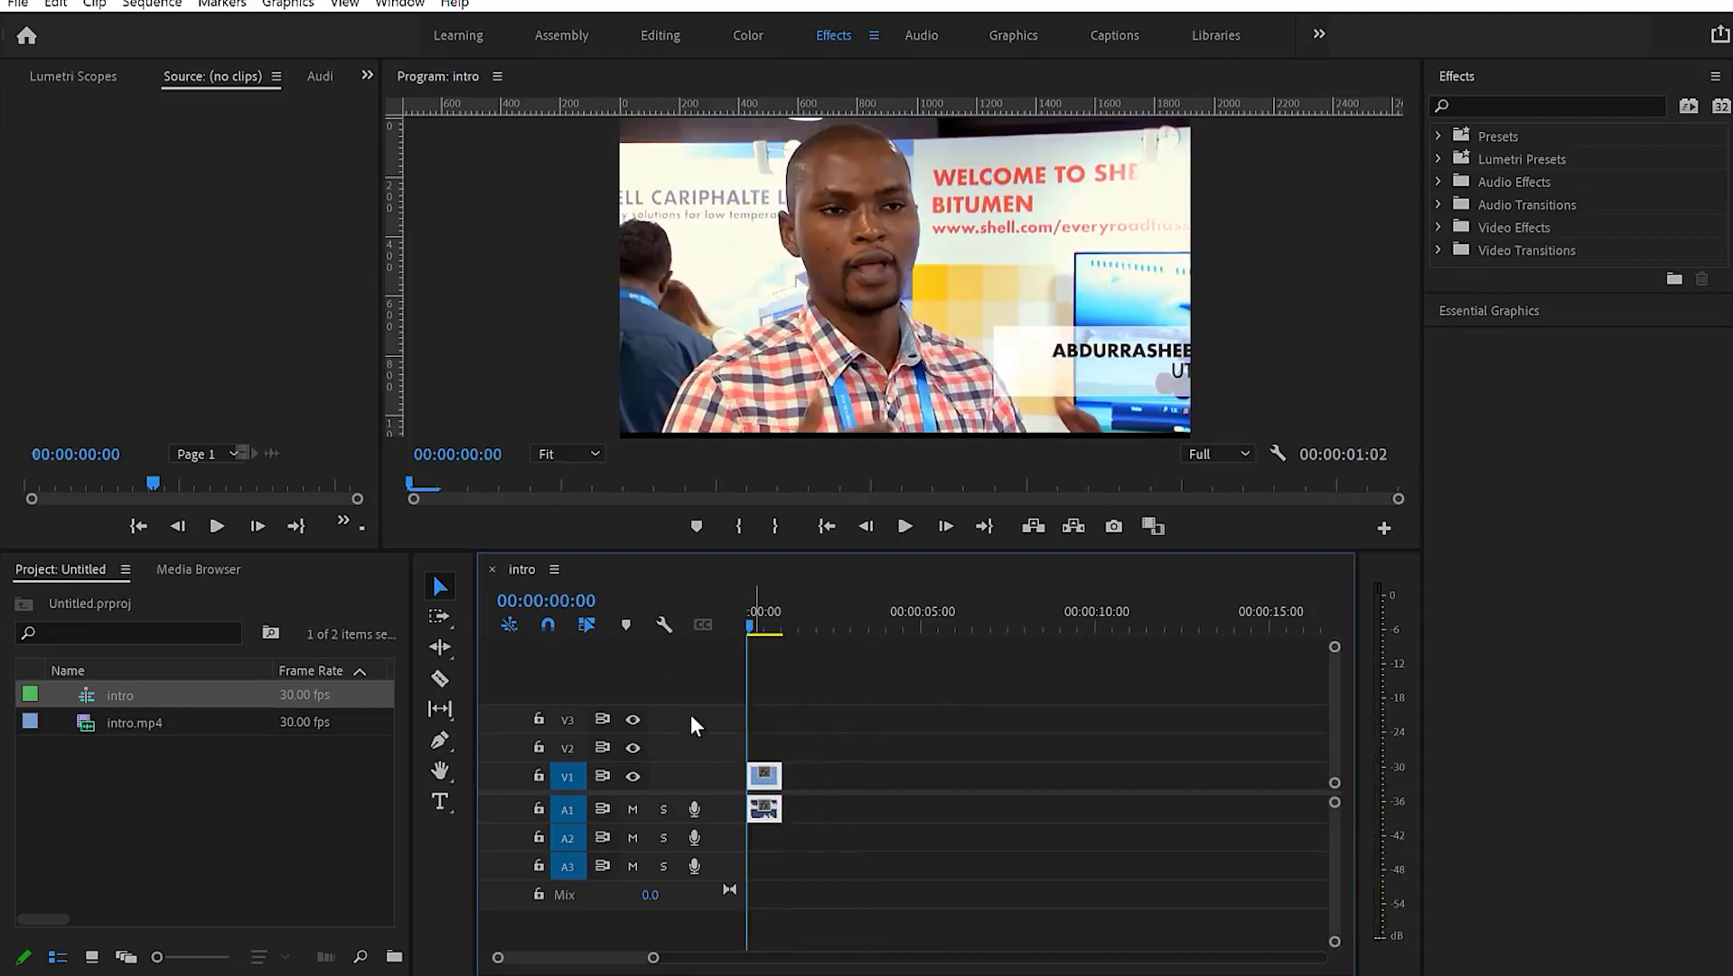
{"action": "left_click", "coordinate": [56, 4]}
{"action": "left_click", "coordinate": [204, 676]}
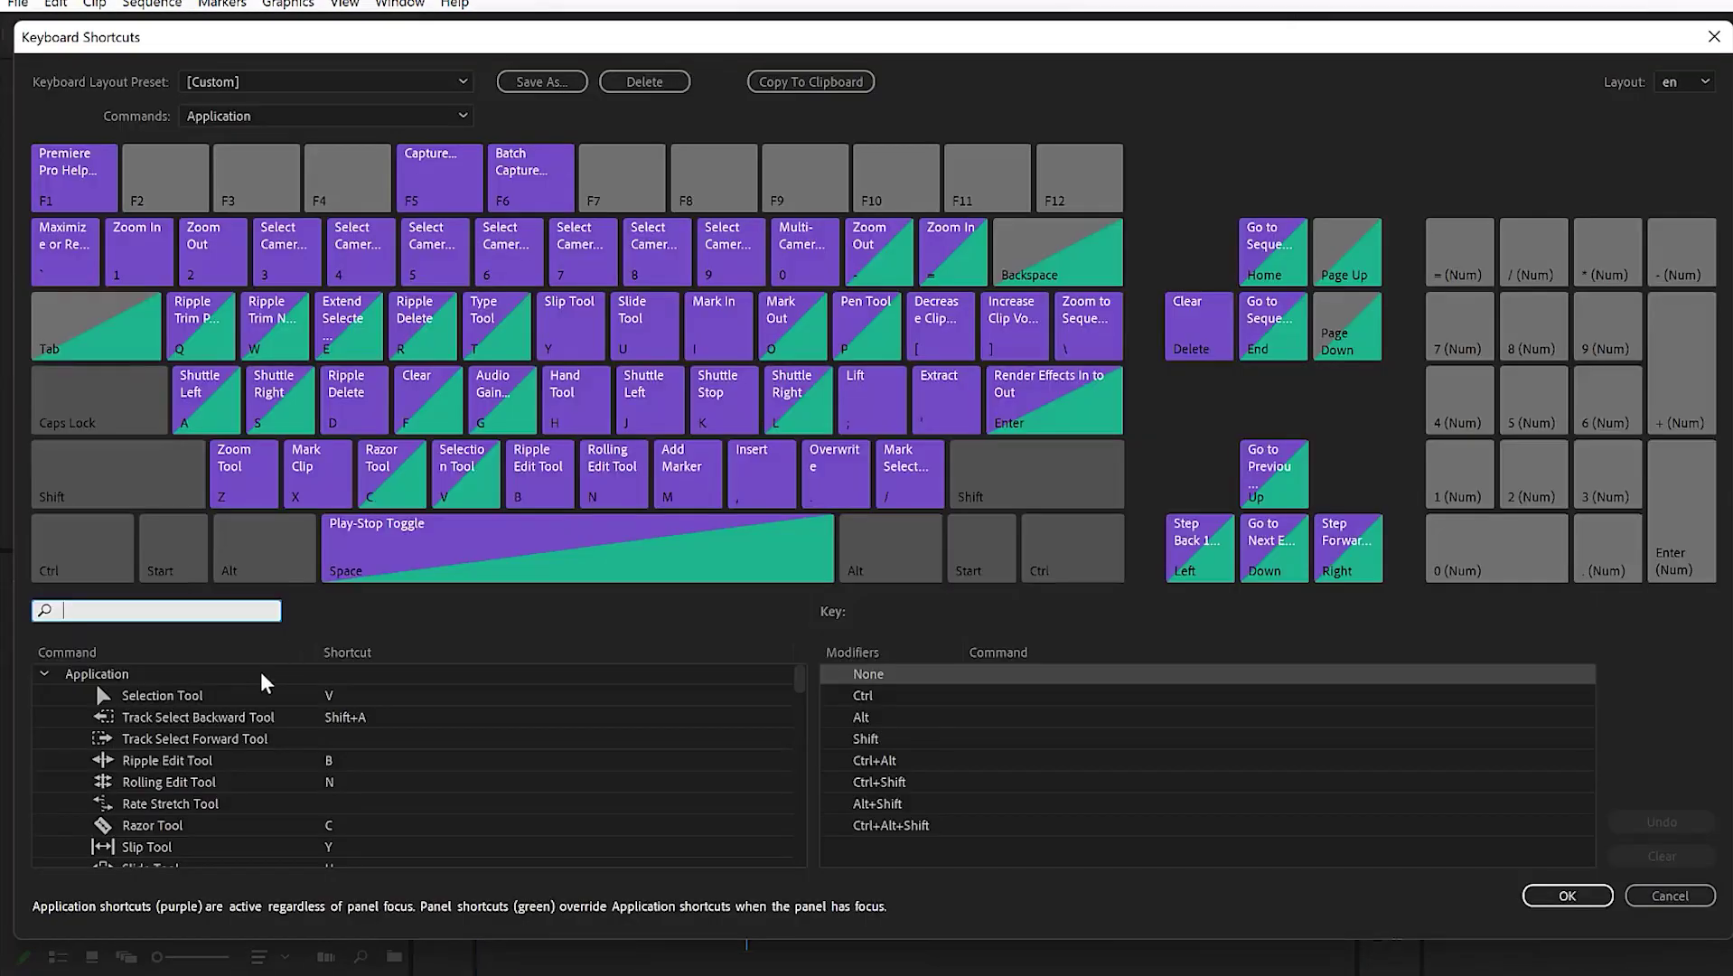
{"action": "left_click", "coordinate": [196, 607]}
{"action": "type", "text": "r"}
{"action": "type", "text": "ipple"}
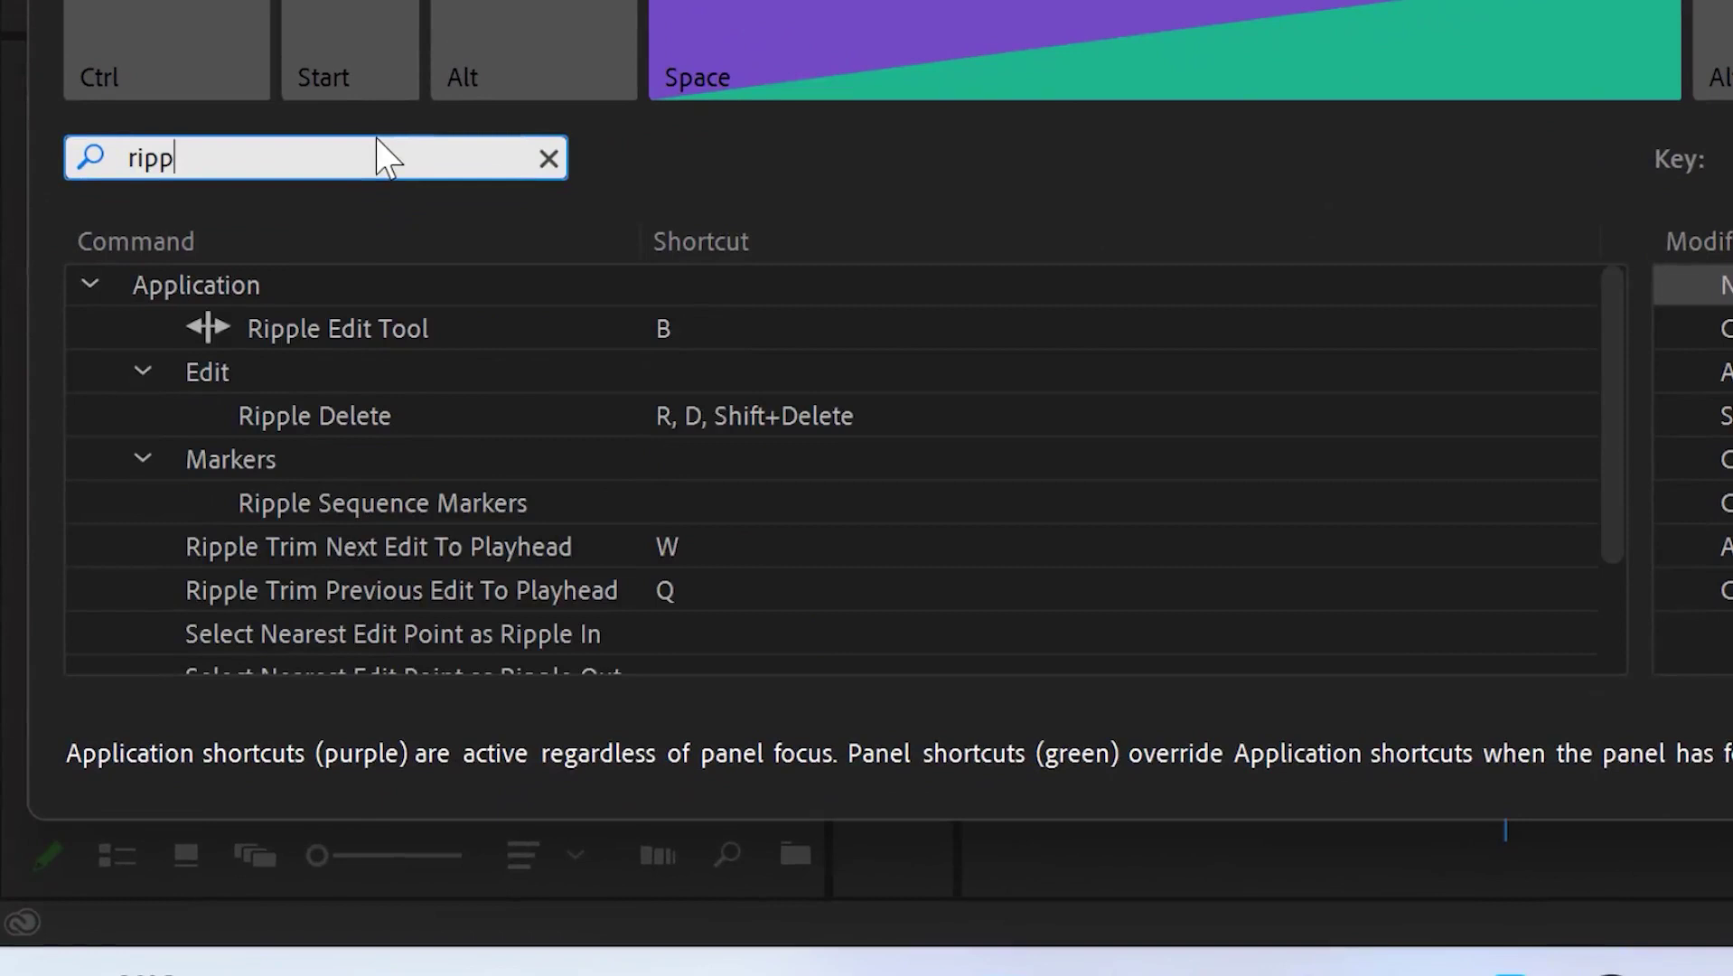
{"action": "type", "text": " t"}
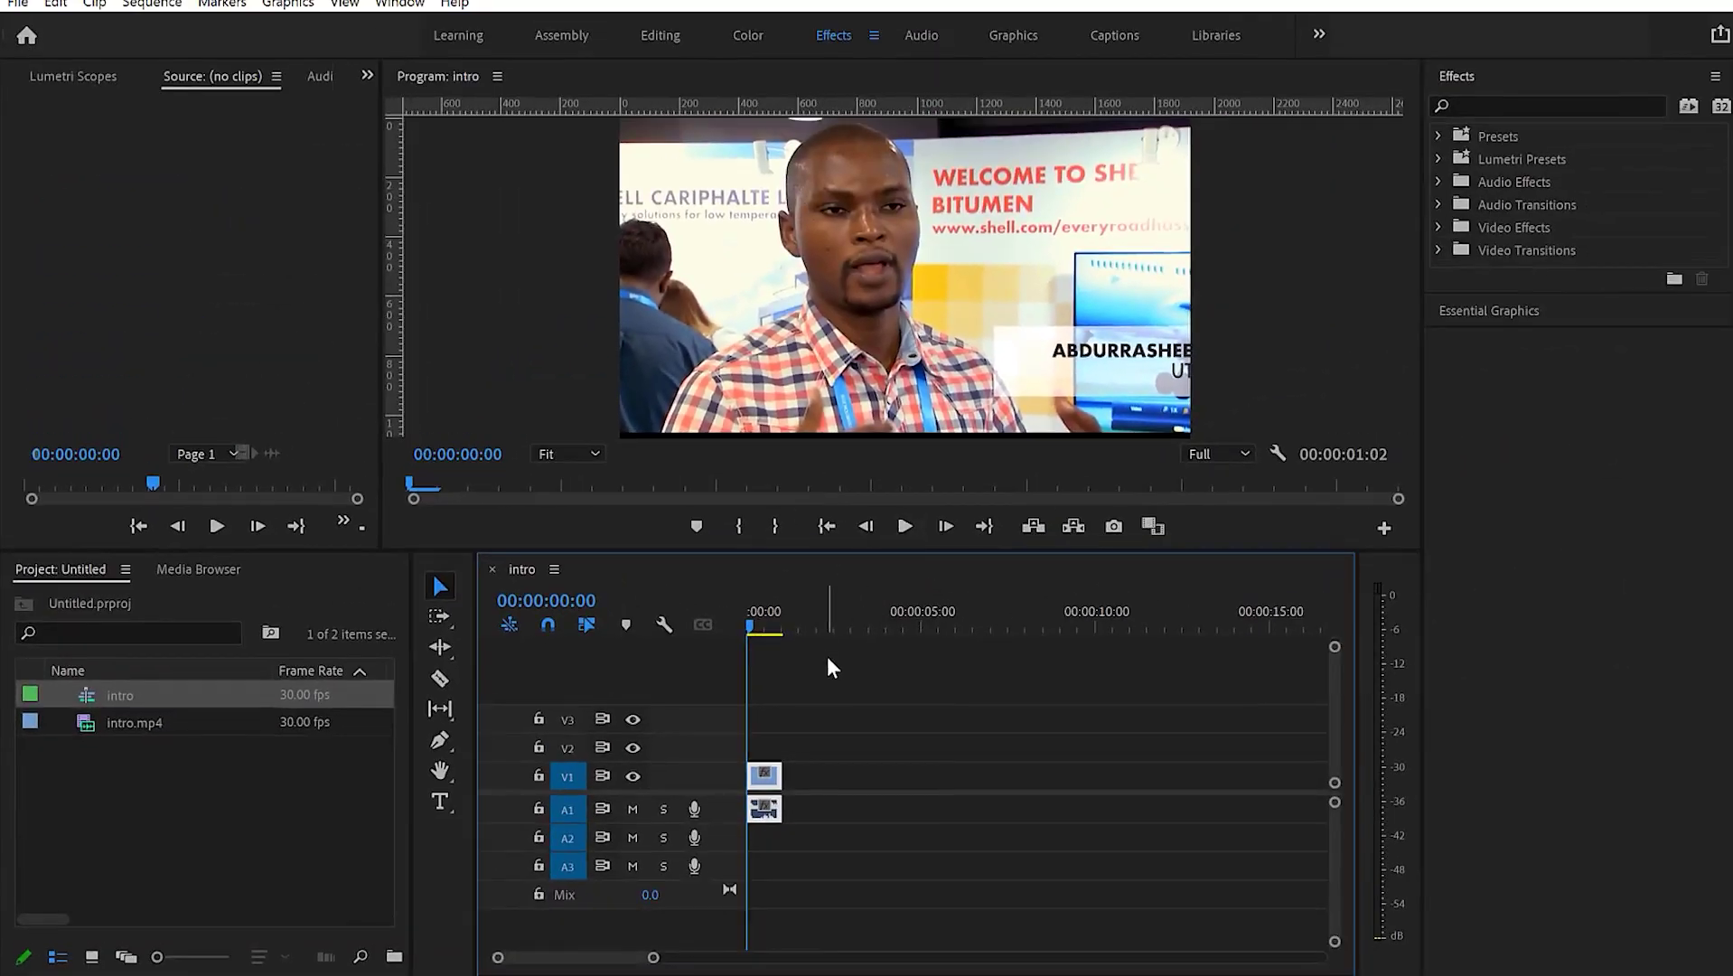
Step: Restore the full intro.mp4 clip, split video and audio at 00:00:02:12, and play from the cut
{"action": "key", "text": "ctrl+z"}
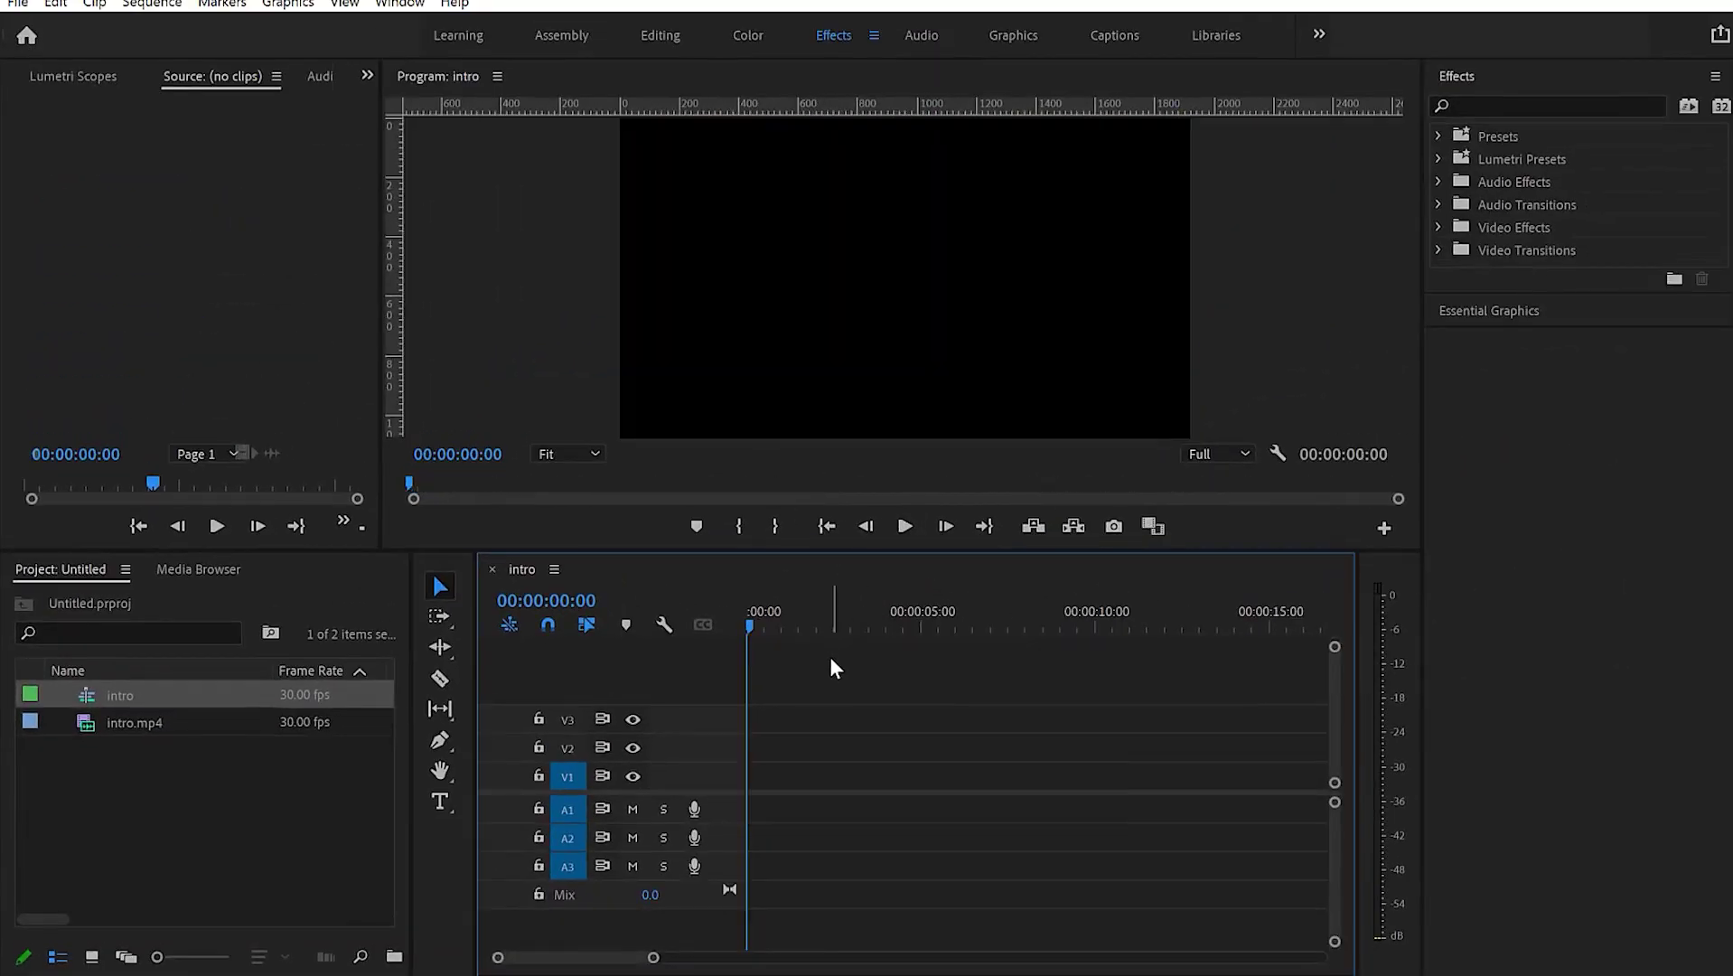
{"action": "key", "text": "ctrl+shift+z"}
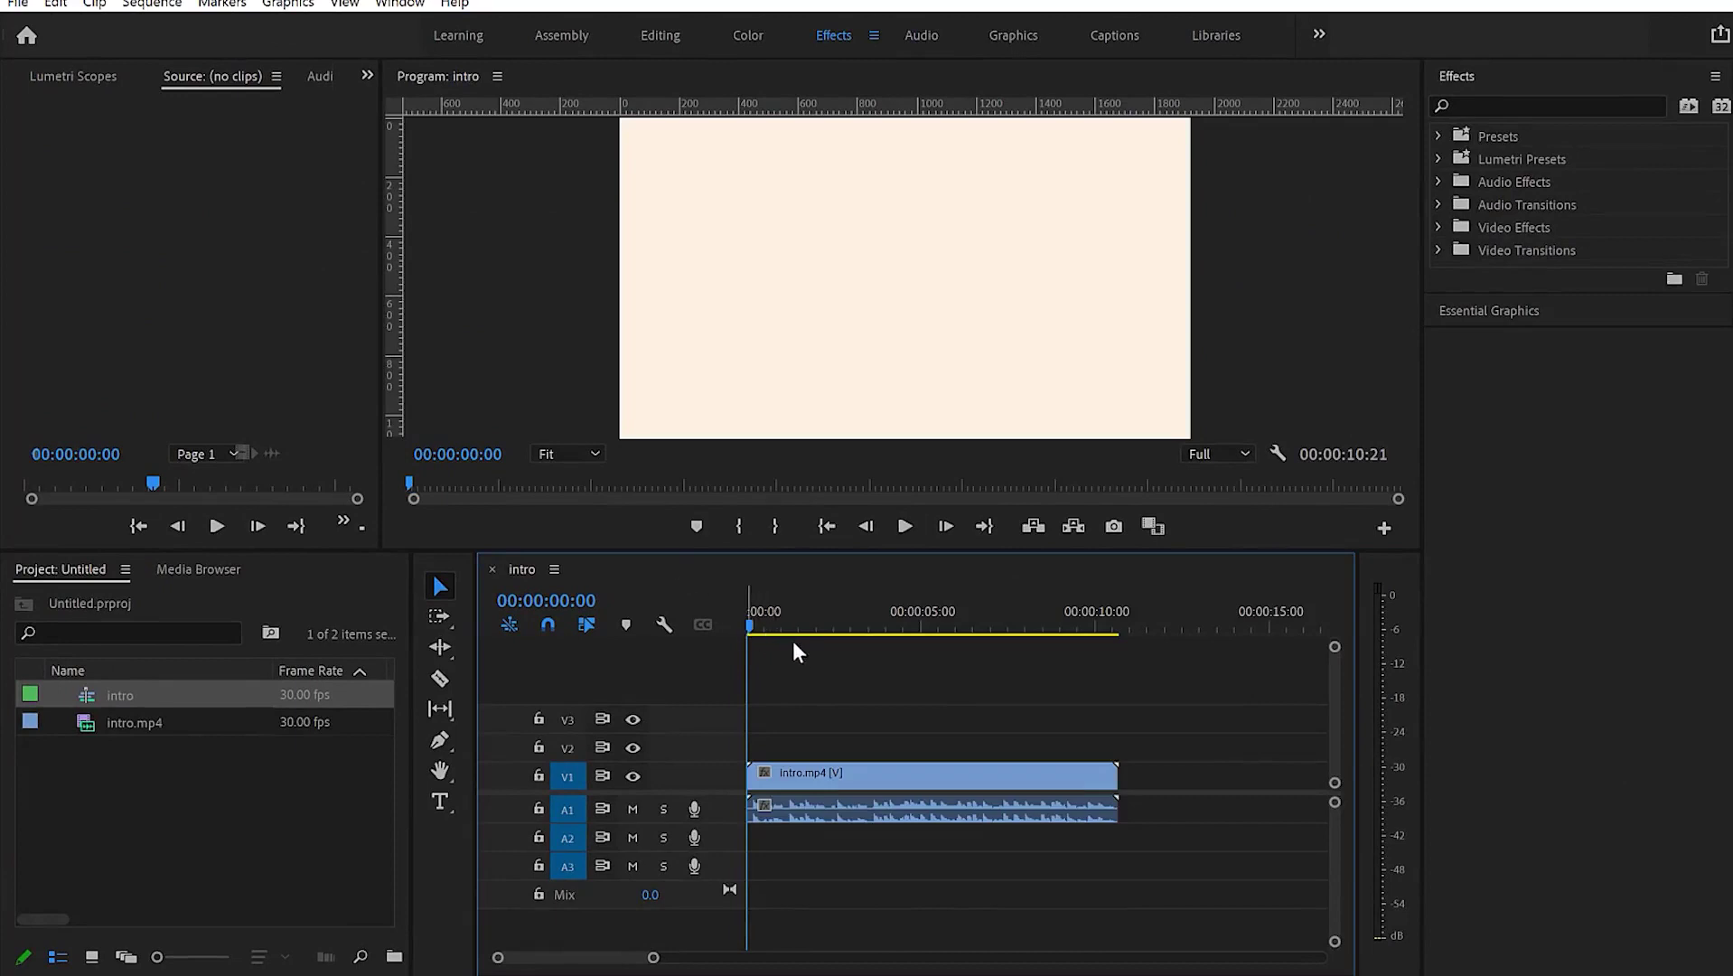
{"action": "left_click_drag", "start_coordinate": [751, 628], "coordinate": [838, 656]}
{"action": "left_click_drag", "start_coordinate": [825, 722], "coordinate": [883, 853]}
{"action": "key", "text": "ctrl+k"}
{"action": "key", "text": "space"}
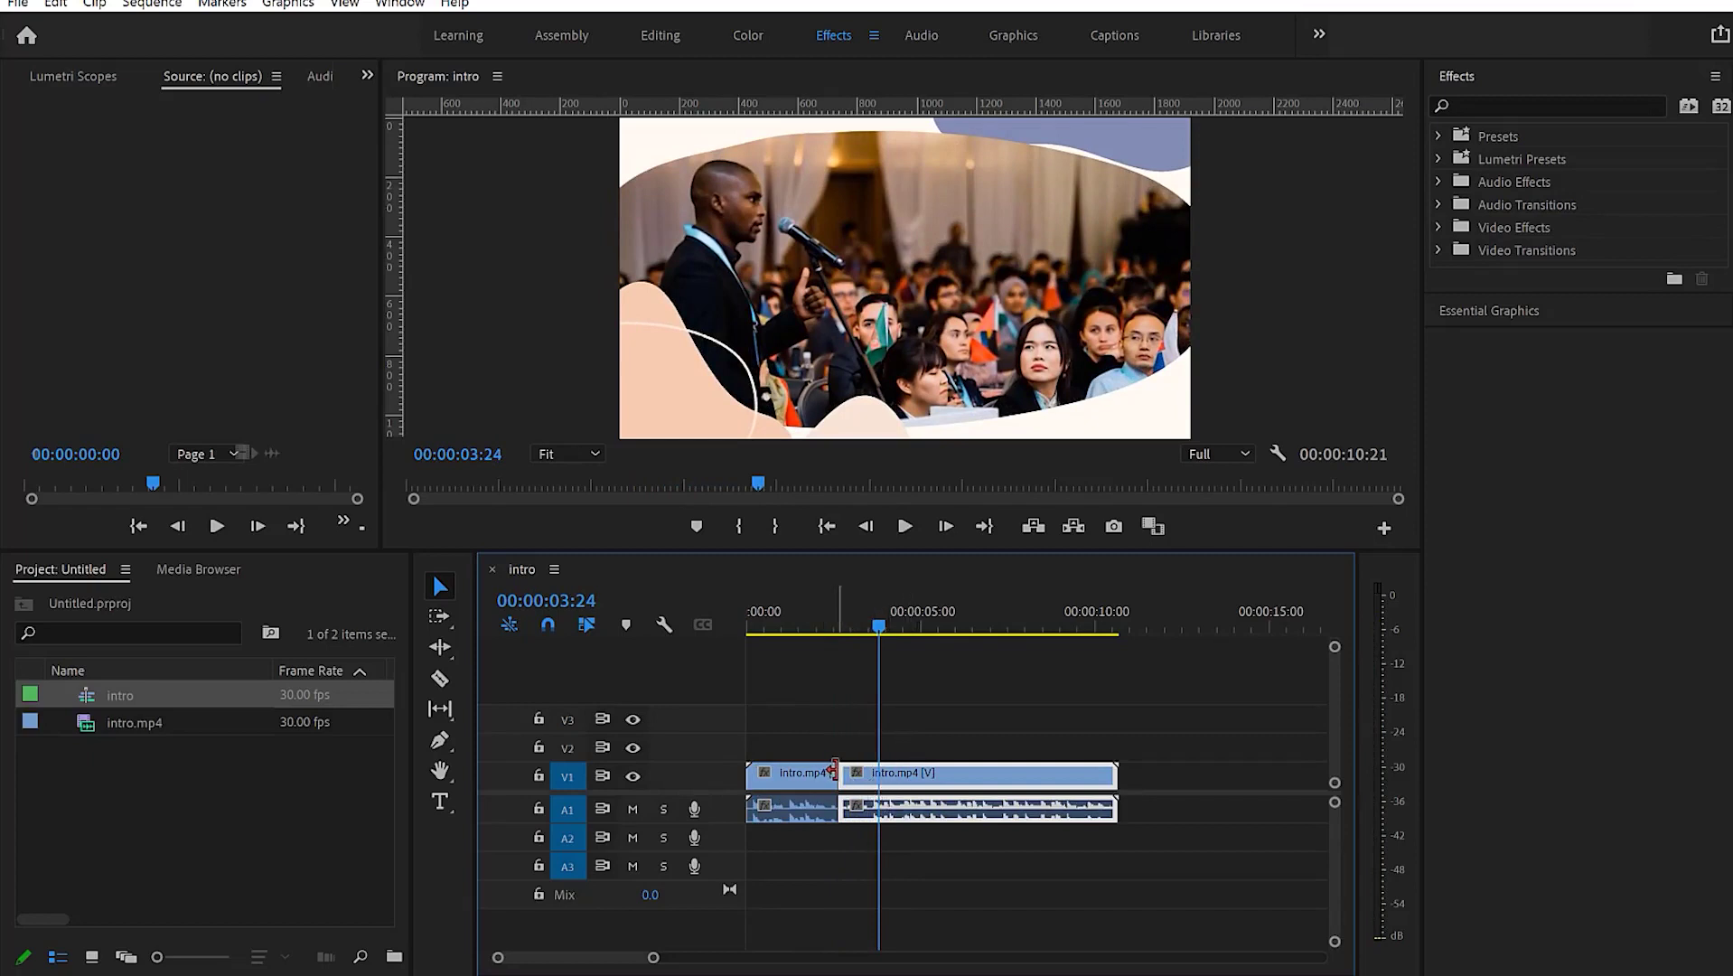
Step: Ripple-trim with Q, split at 00:00:04:15, ripple-trim with W at 00:00:03:22, then undo back to one clip
{"action": "key", "text": "q"}
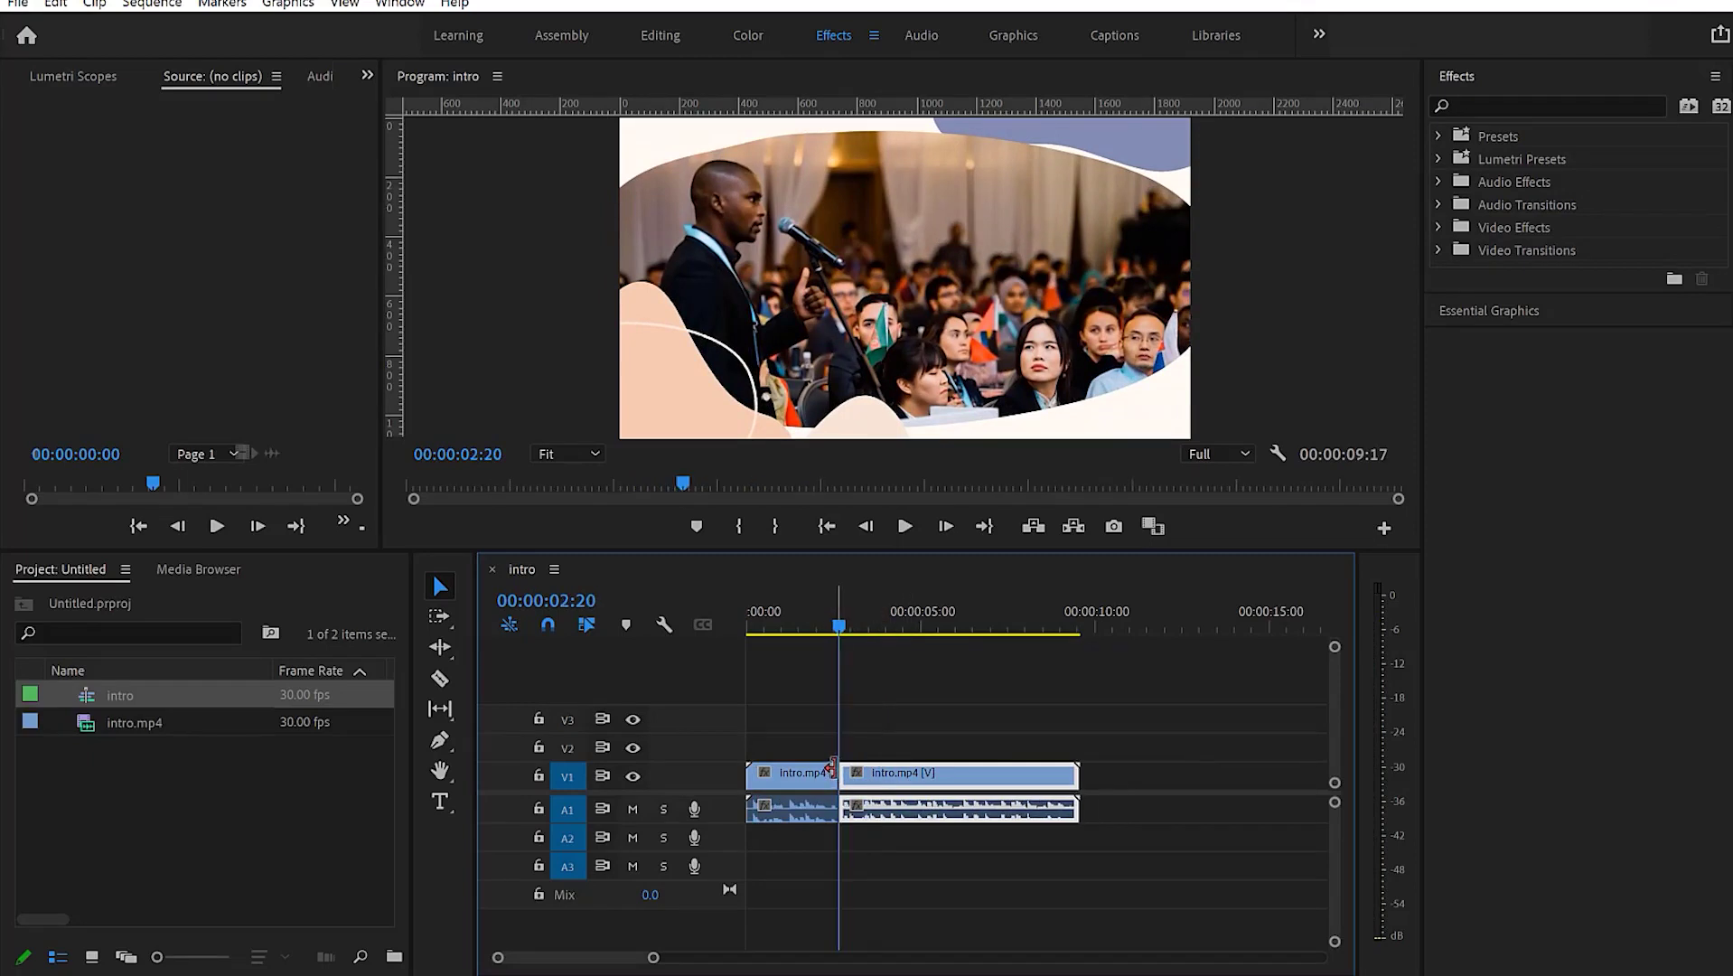
{"action": "key", "text": "space"}
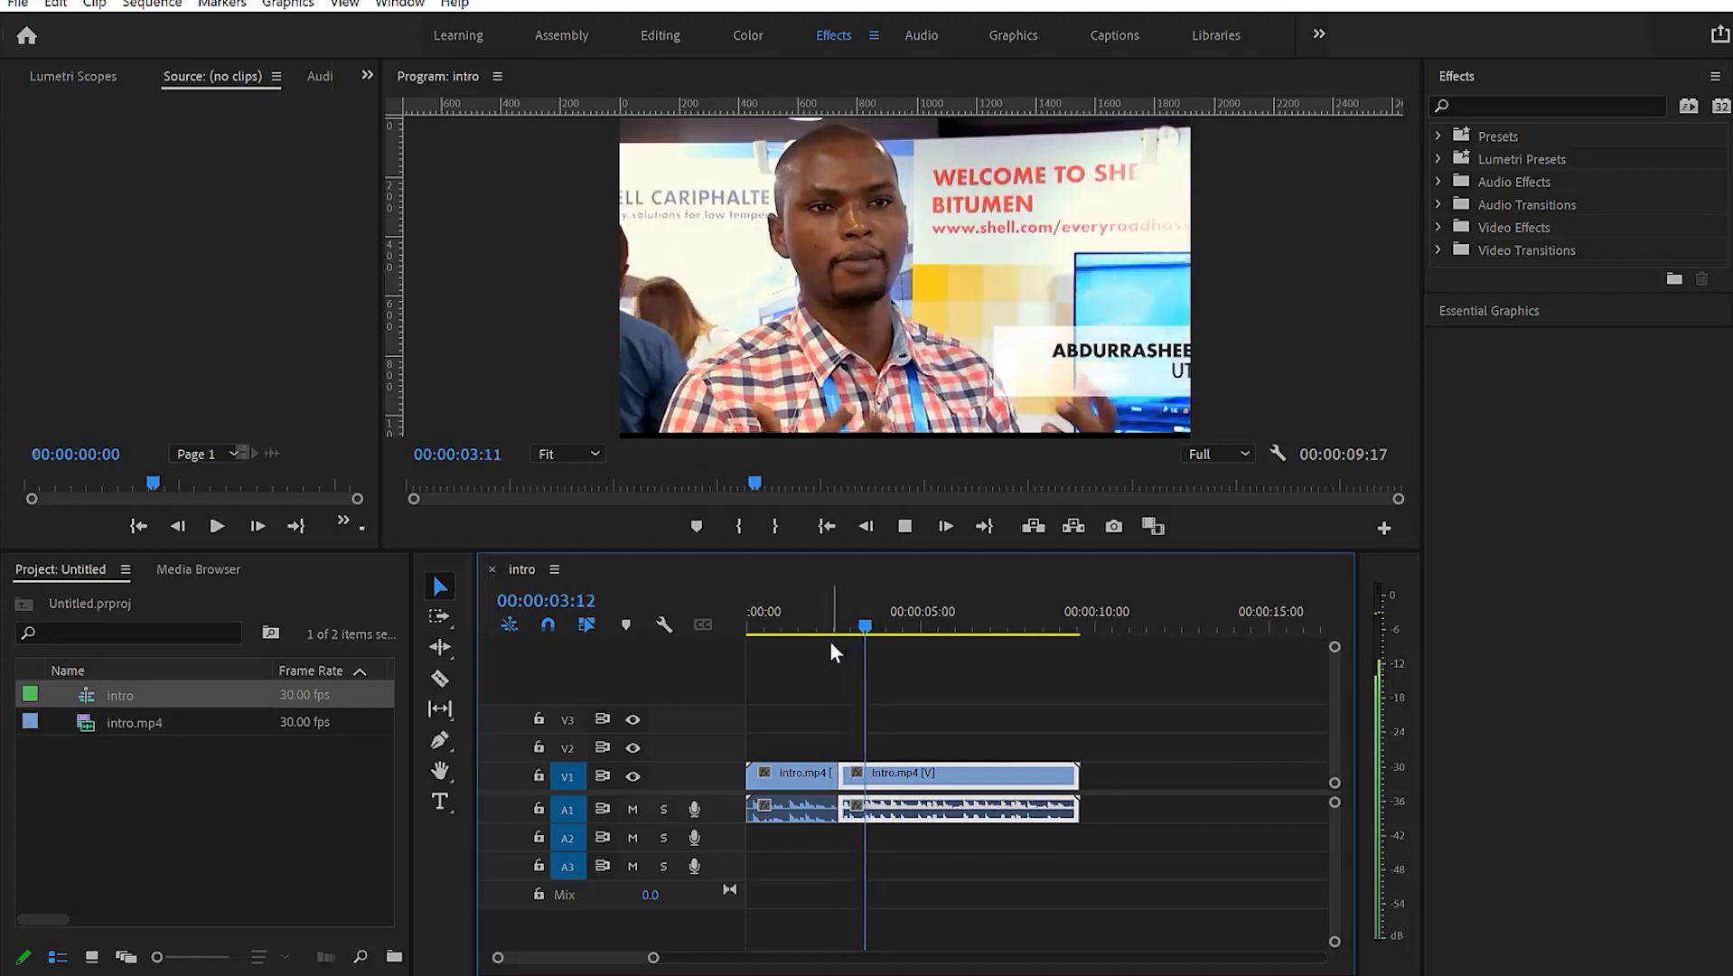
{"action": "key", "text": "space"}
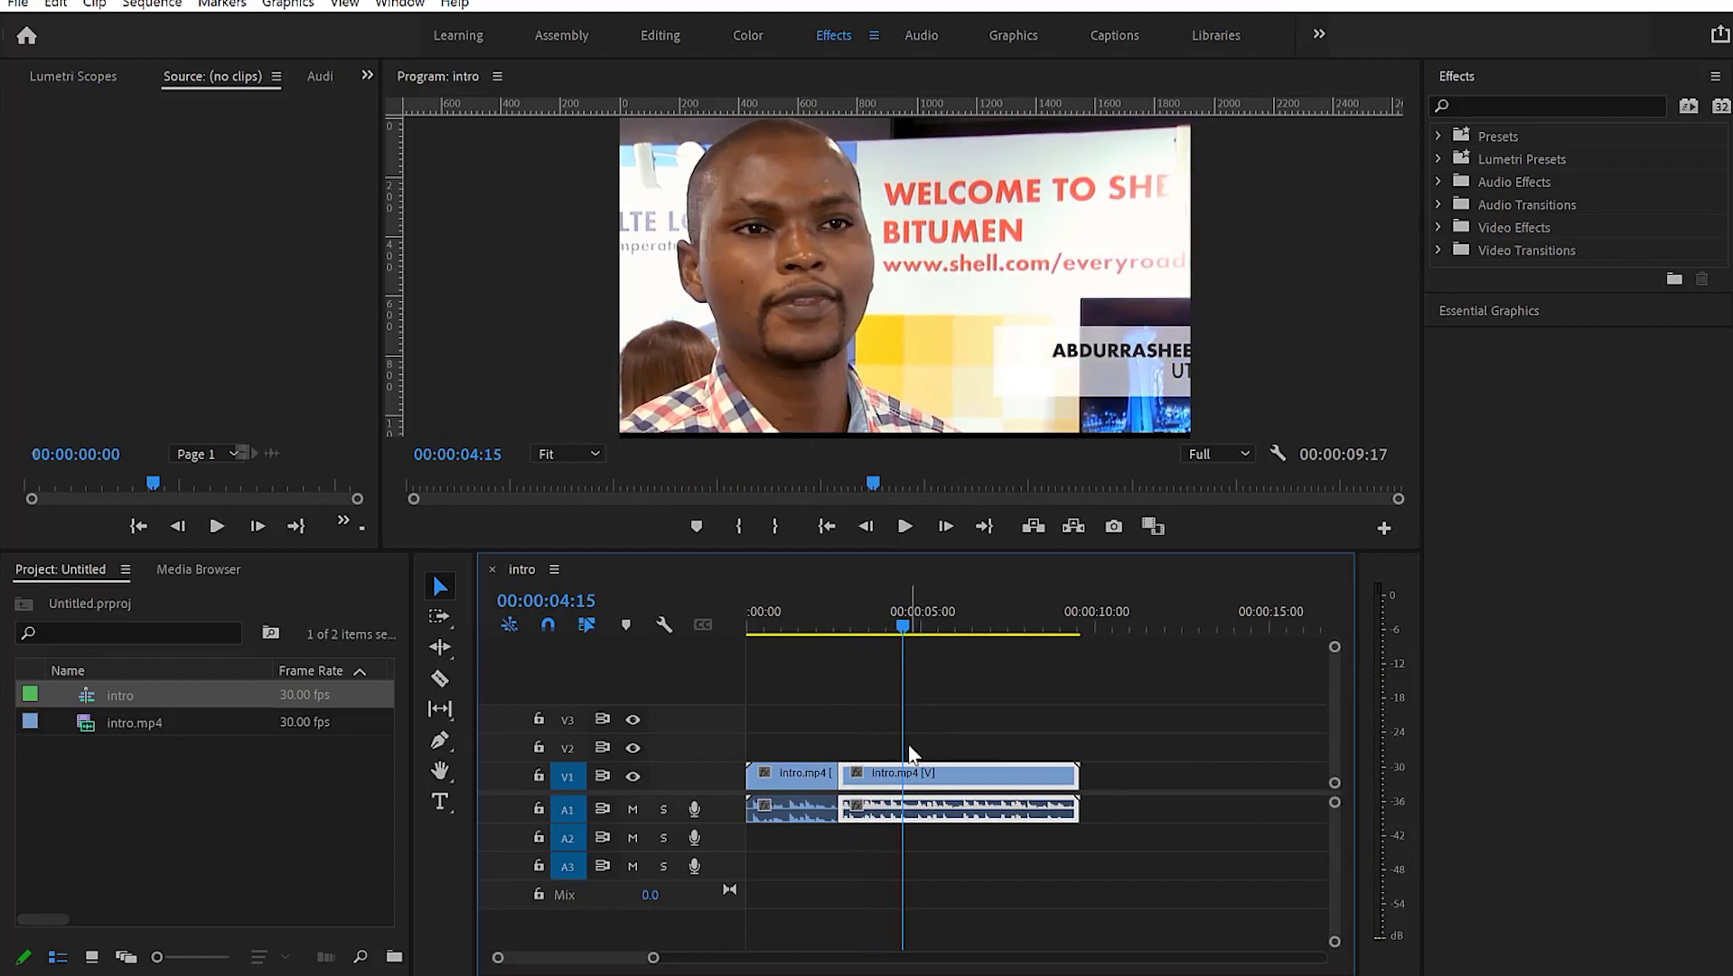
{"action": "key", "text": "ctrl+k"}
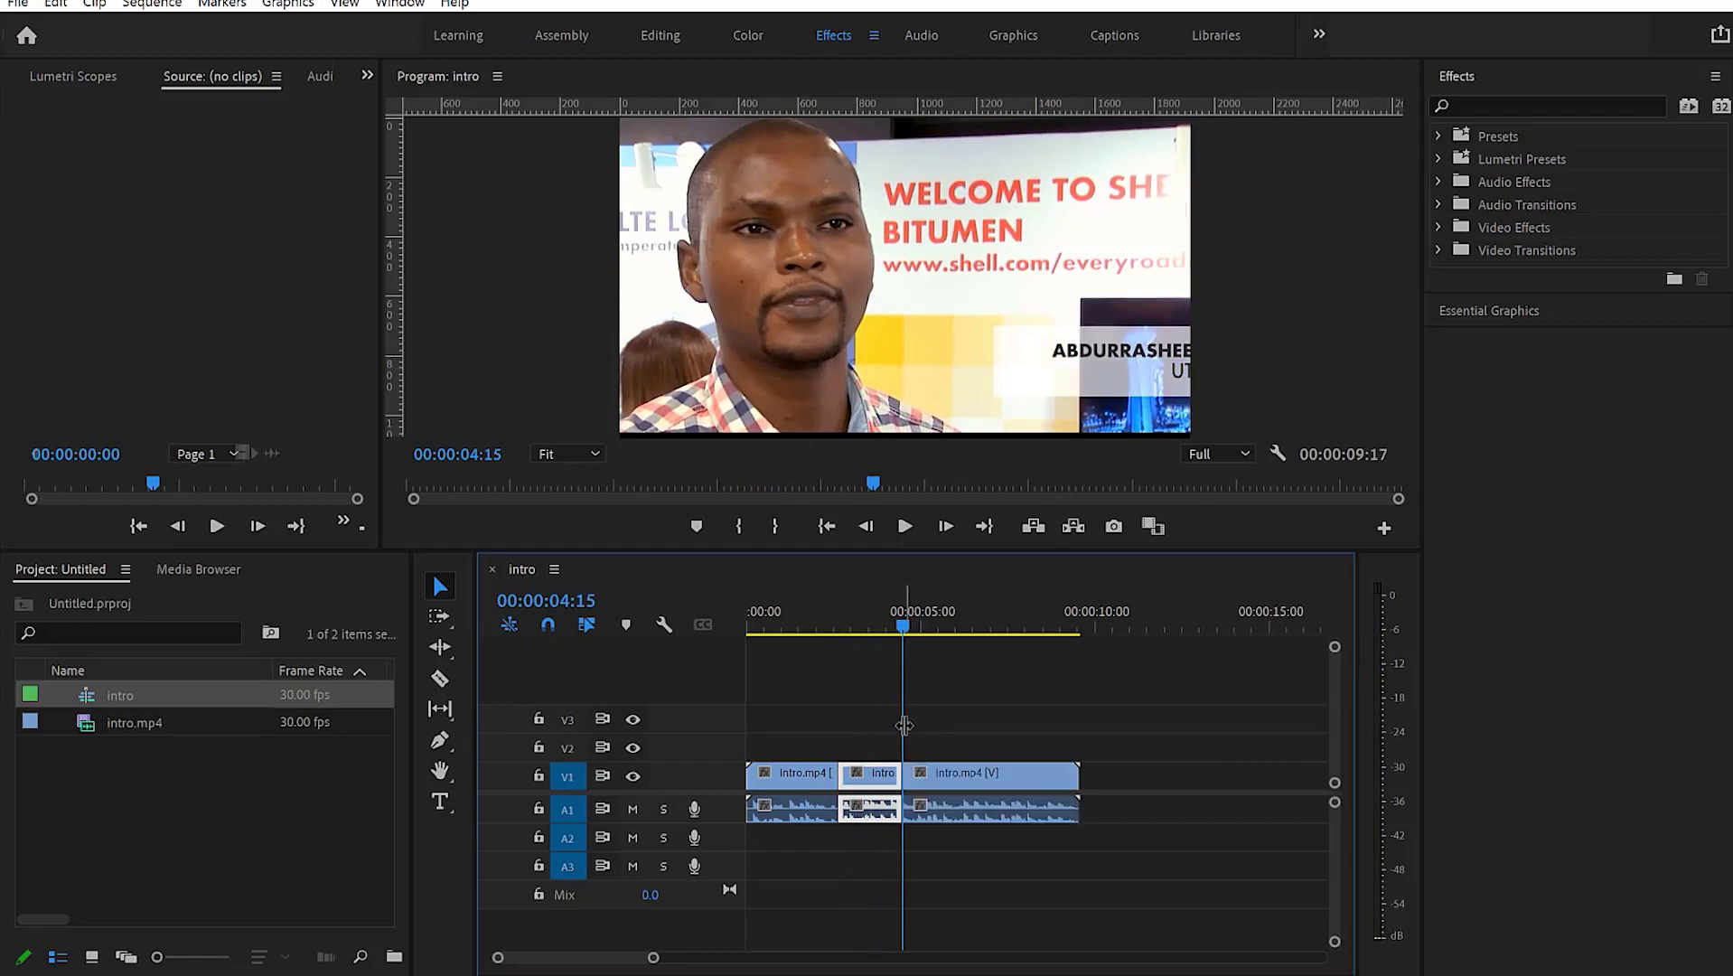
{"action": "mouse_move", "coordinate": [899, 634]}
{"action": "left_mouse_down"}
{"action": "mouse_move", "coordinate": [850, 632]}
{"action": "mouse_move", "coordinate": [872, 639]}
{"action": "left_mouse_up"}
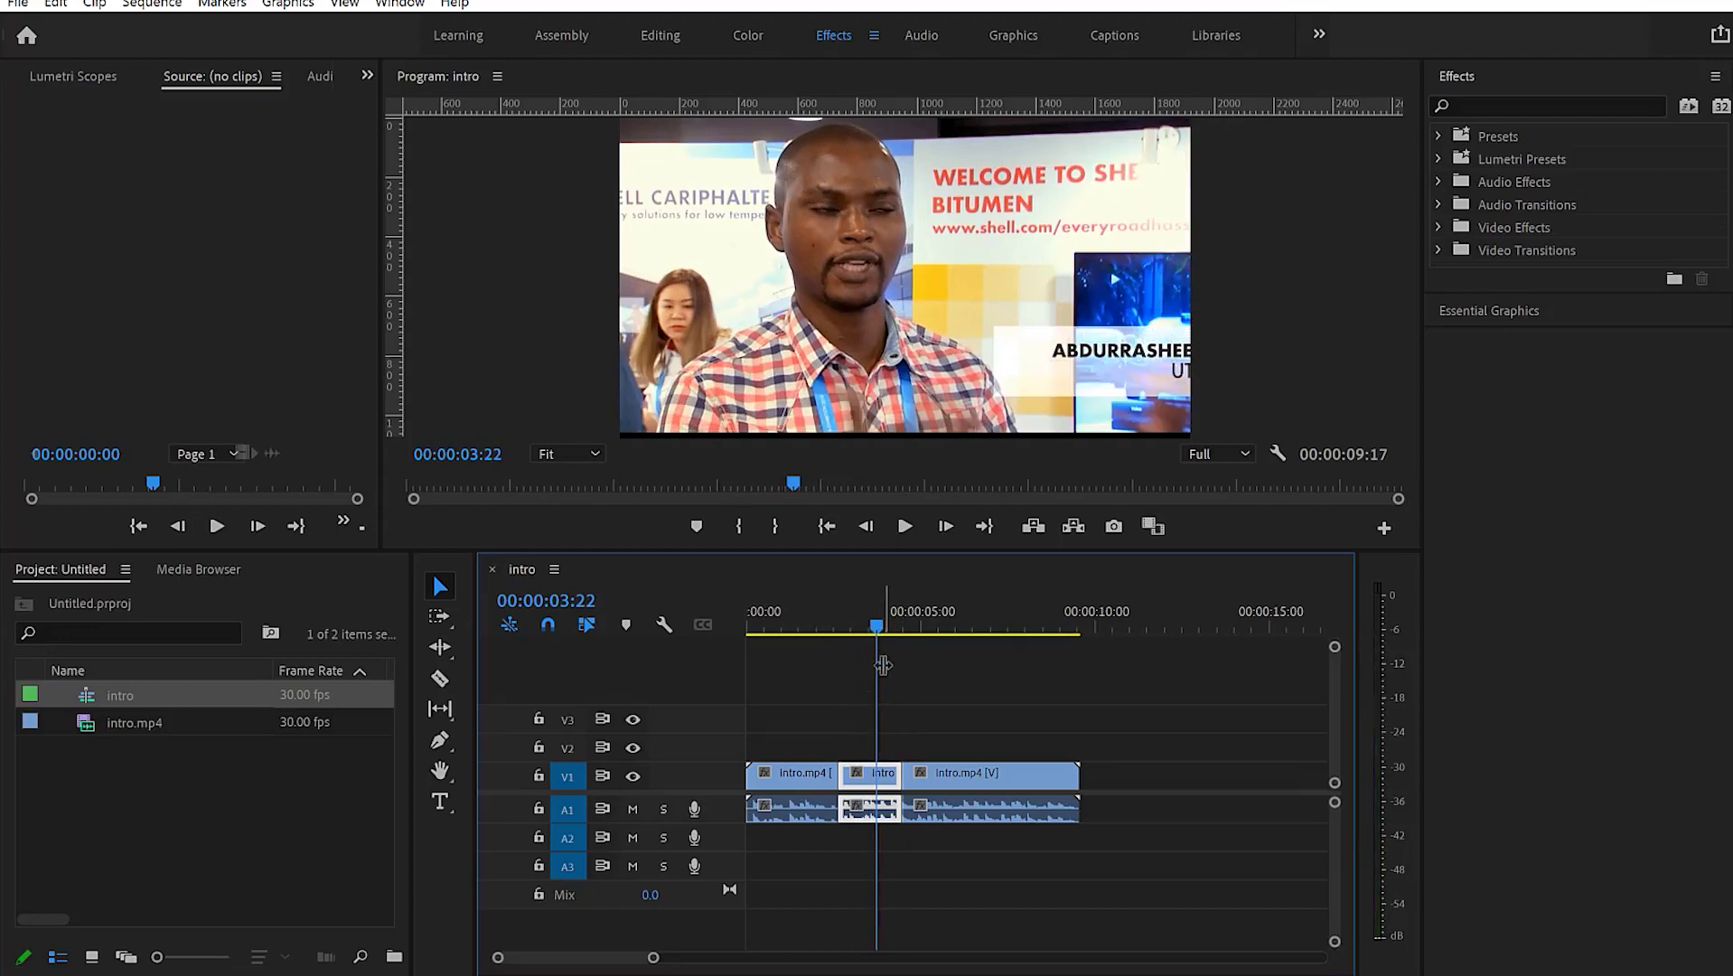
{"action": "key", "text": "w"}
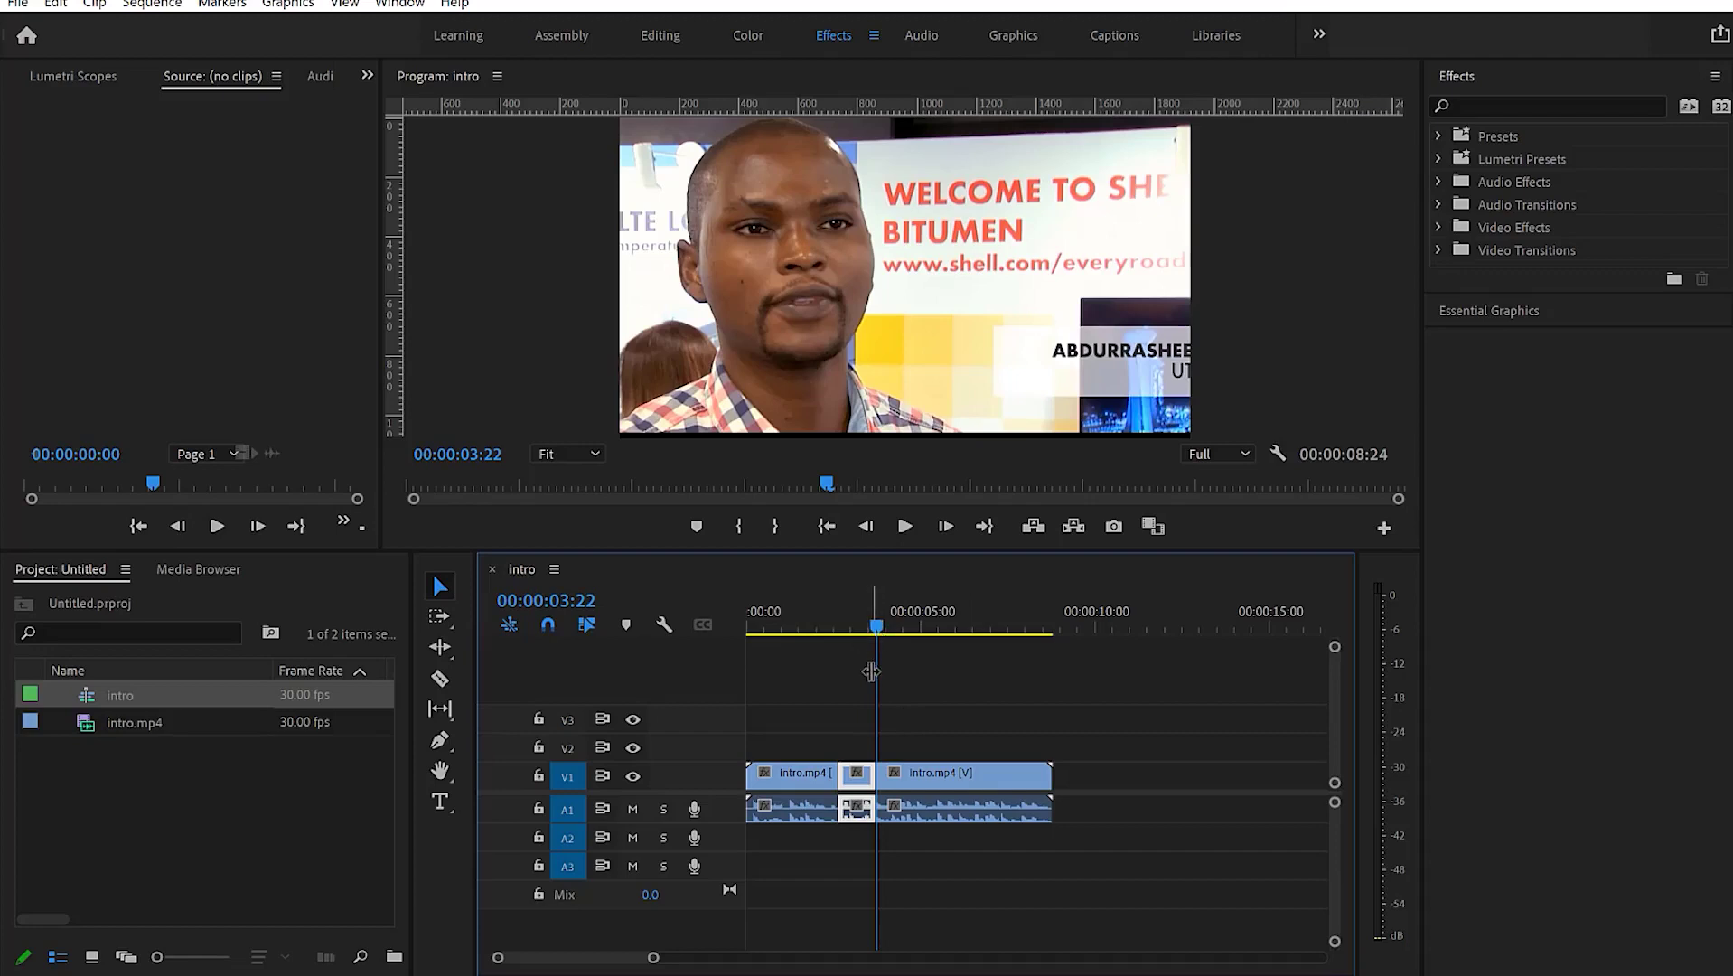
{"action": "key", "text": "ctrl+z"}
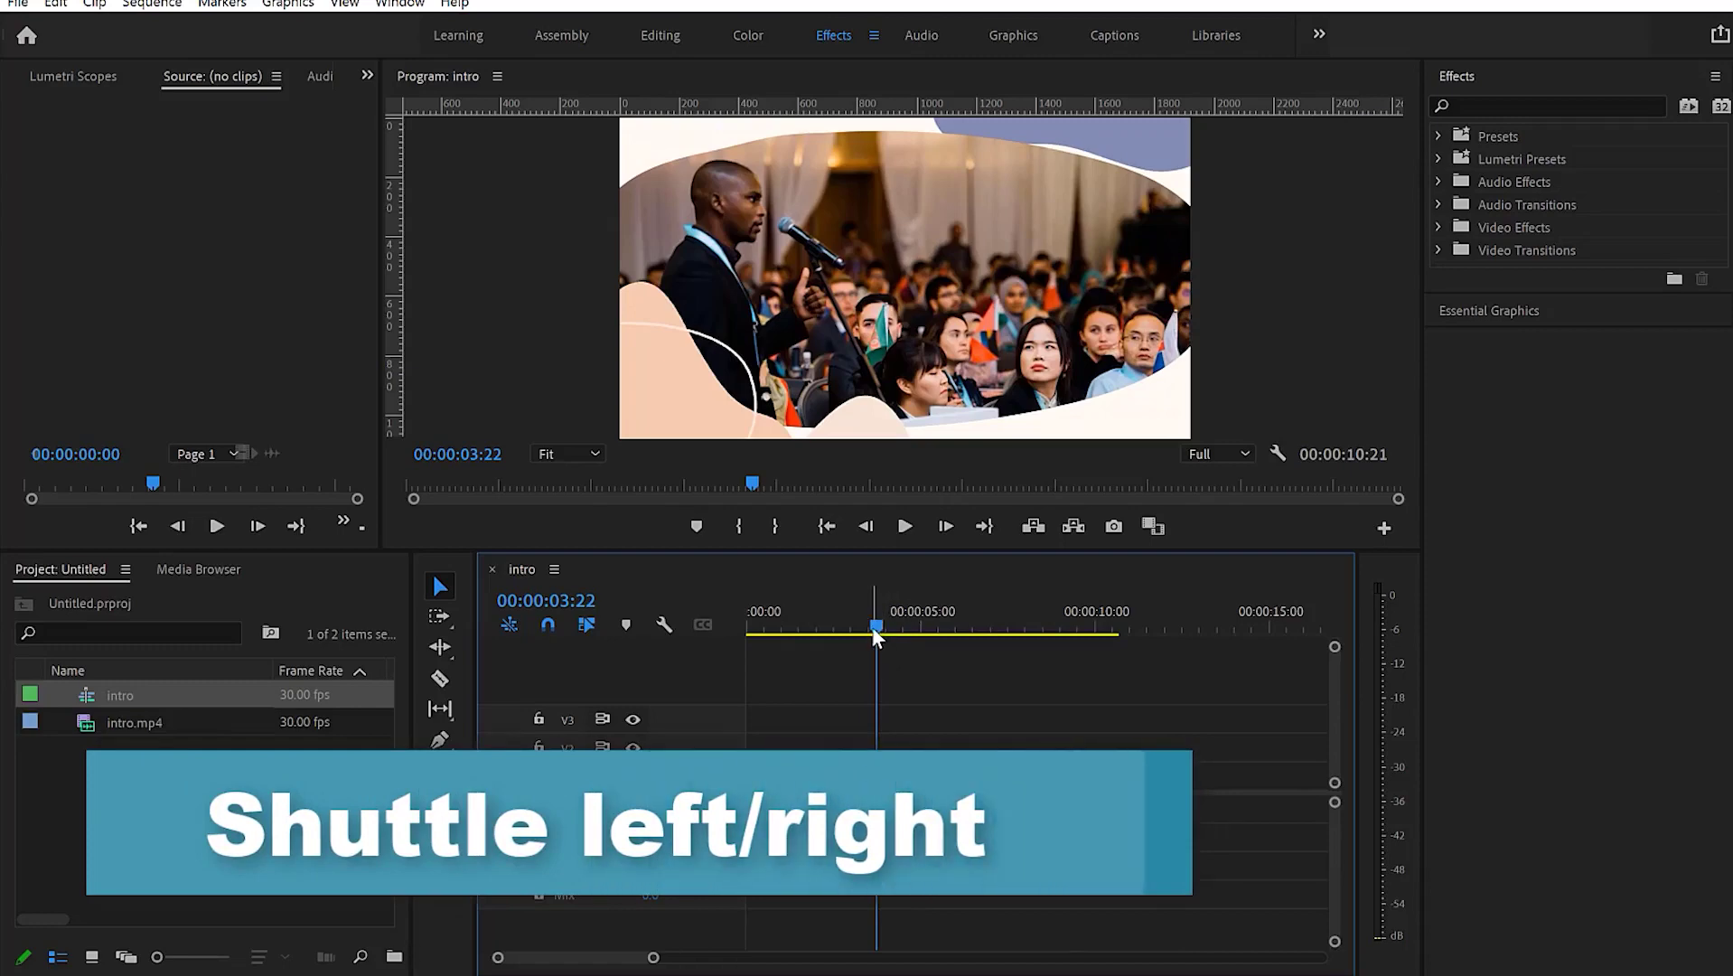
Step: Play the sequence from the start with Space, stopping, nudging the playhead back and replaying
{"action": "left_click_drag", "start_coordinate": [879, 624], "coordinate": [771, 623]}
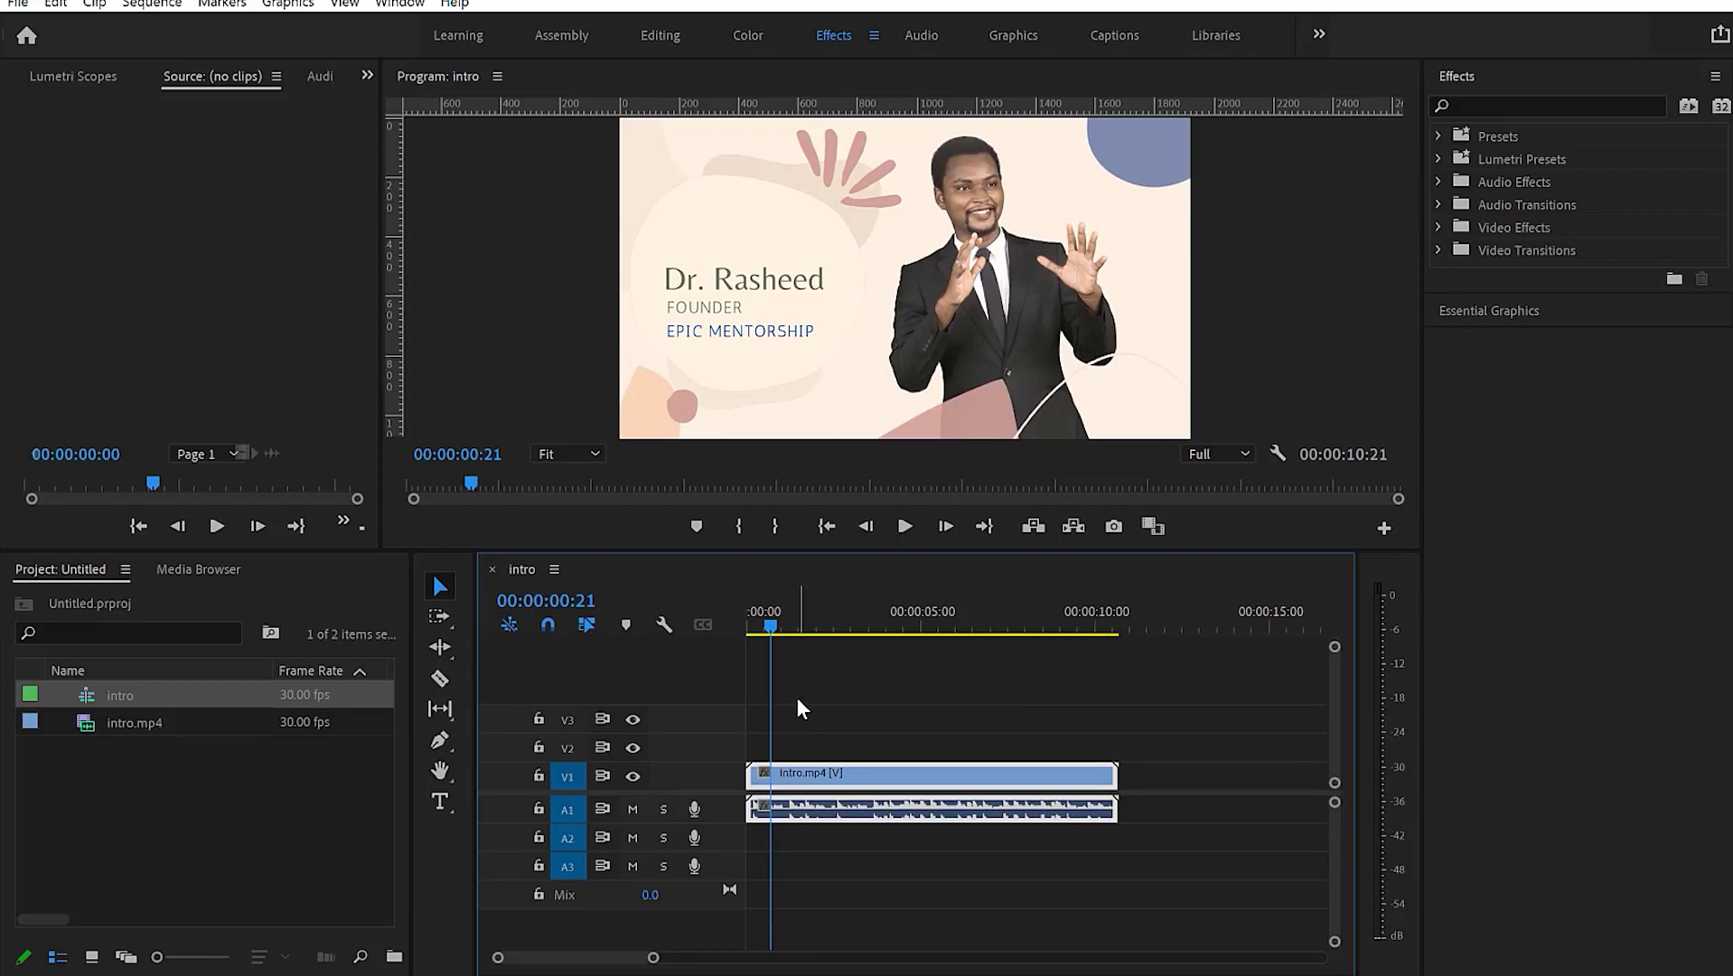
{"action": "key", "text": "Home"}
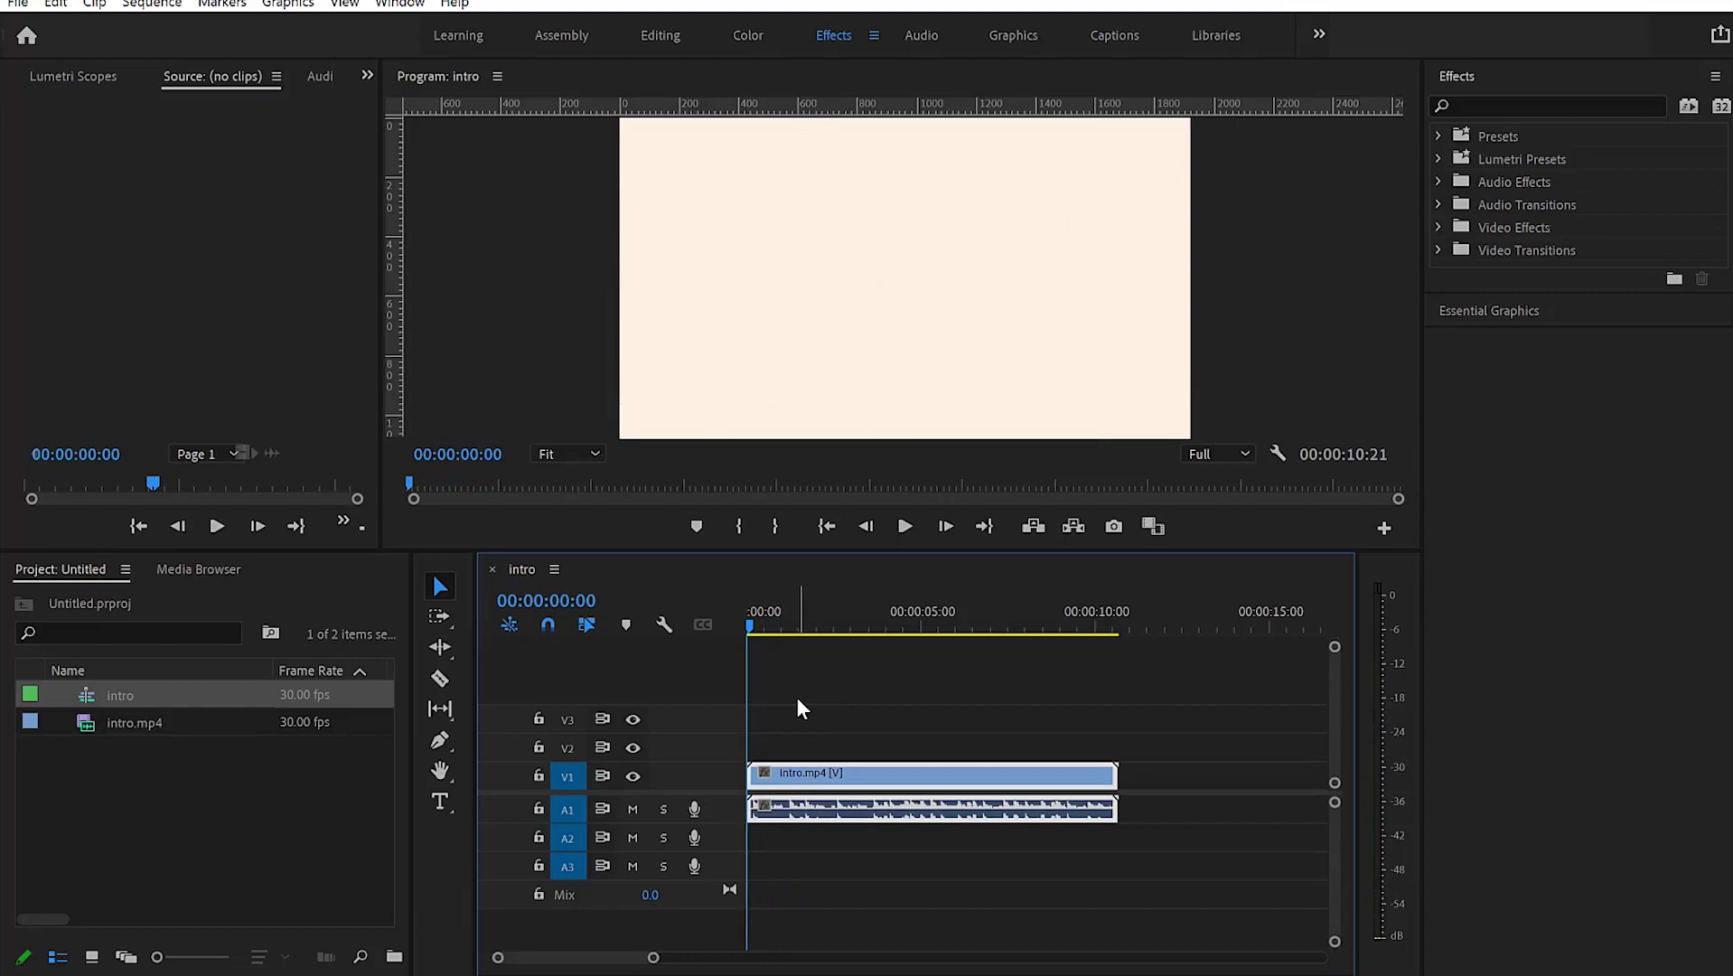
{"action": "key", "text": "space"}
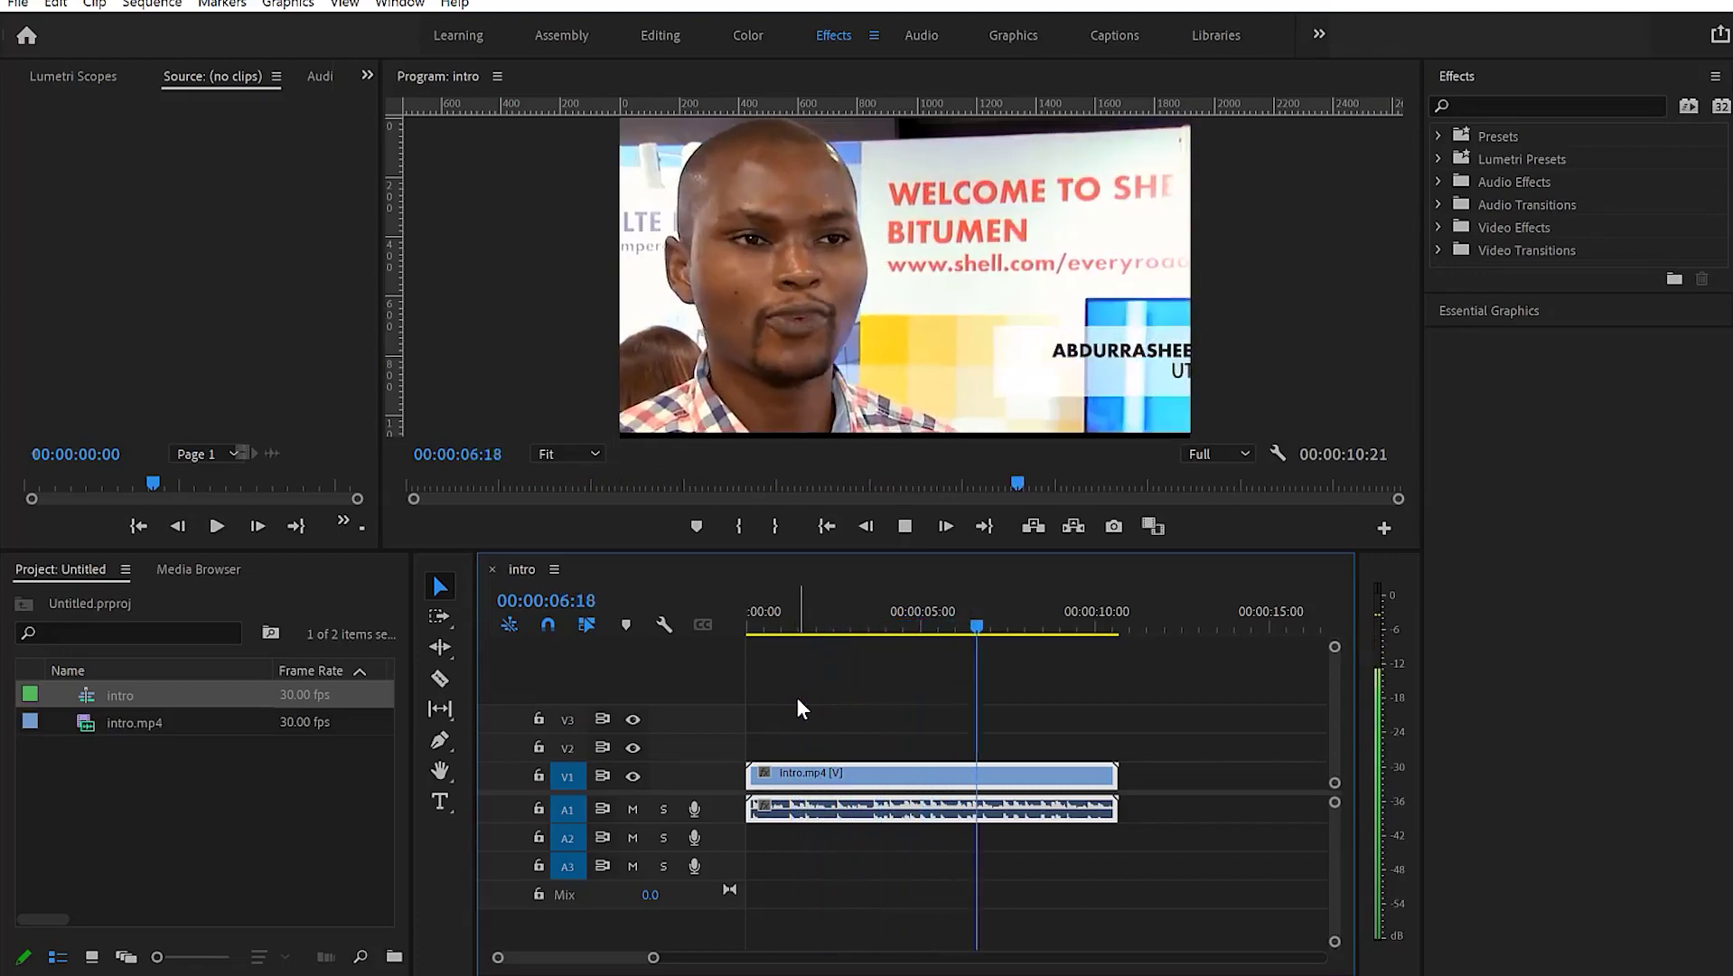
{"action": "key", "text": "space"}
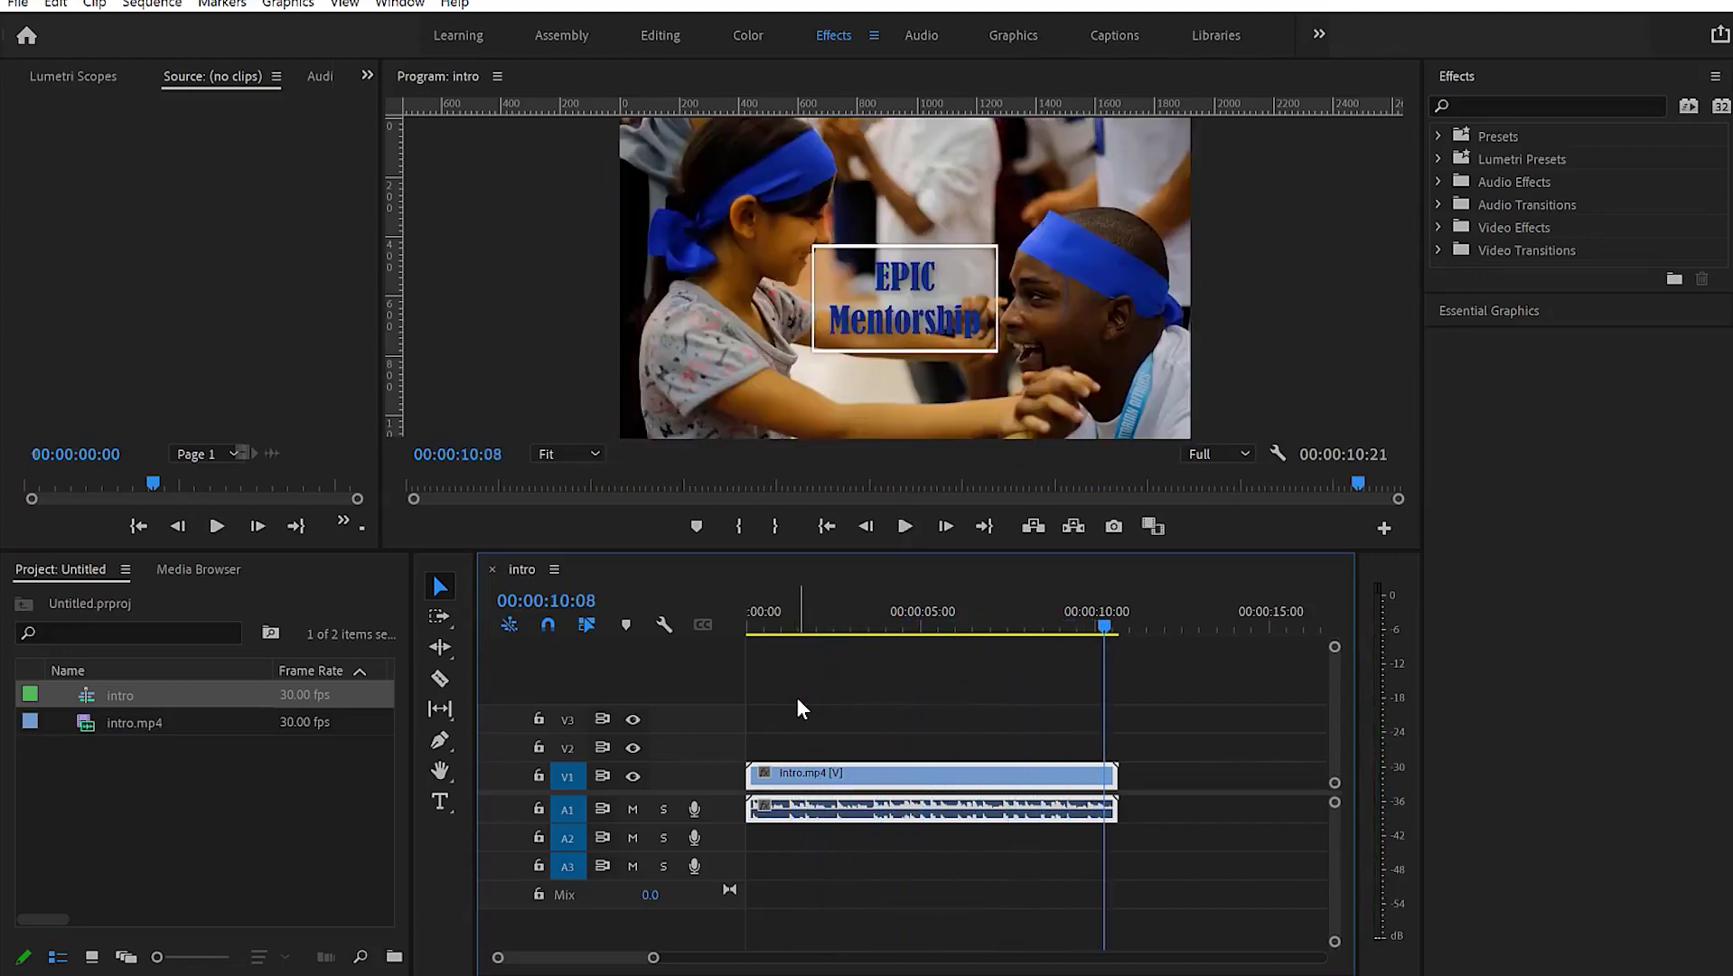
{"action": "left_click_drag", "start_coordinate": [1095, 626], "coordinate": [856, 571]}
{"action": "key", "text": "space"}
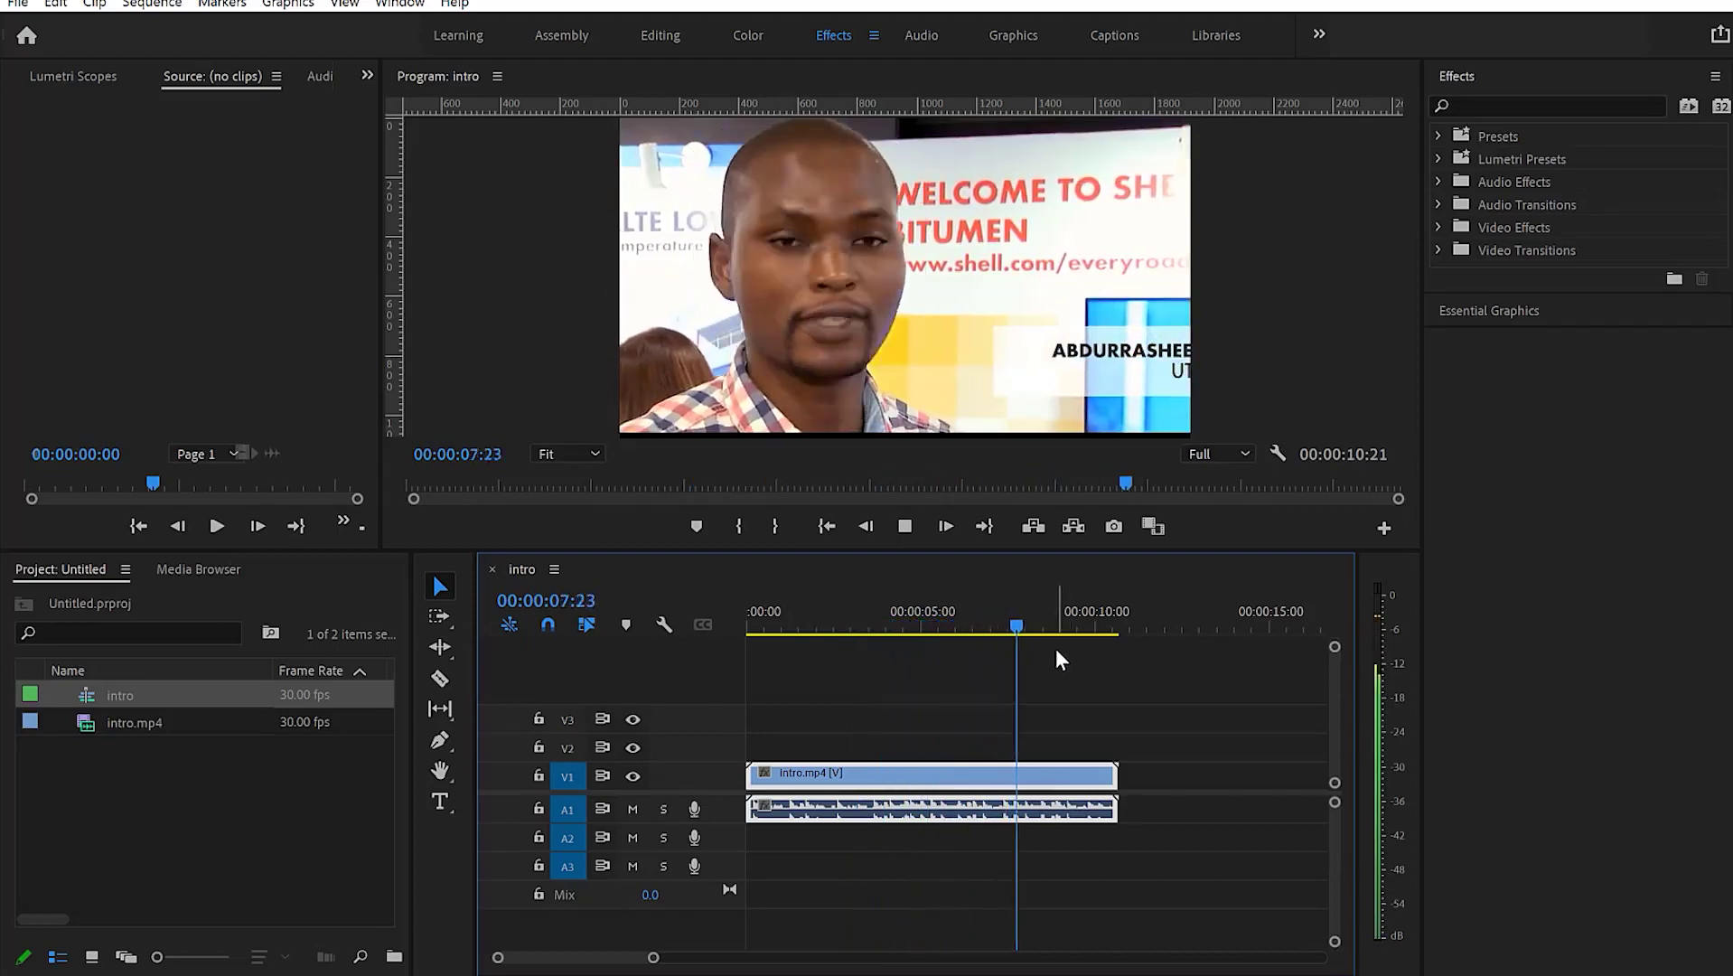
{"action": "key", "text": "space"}
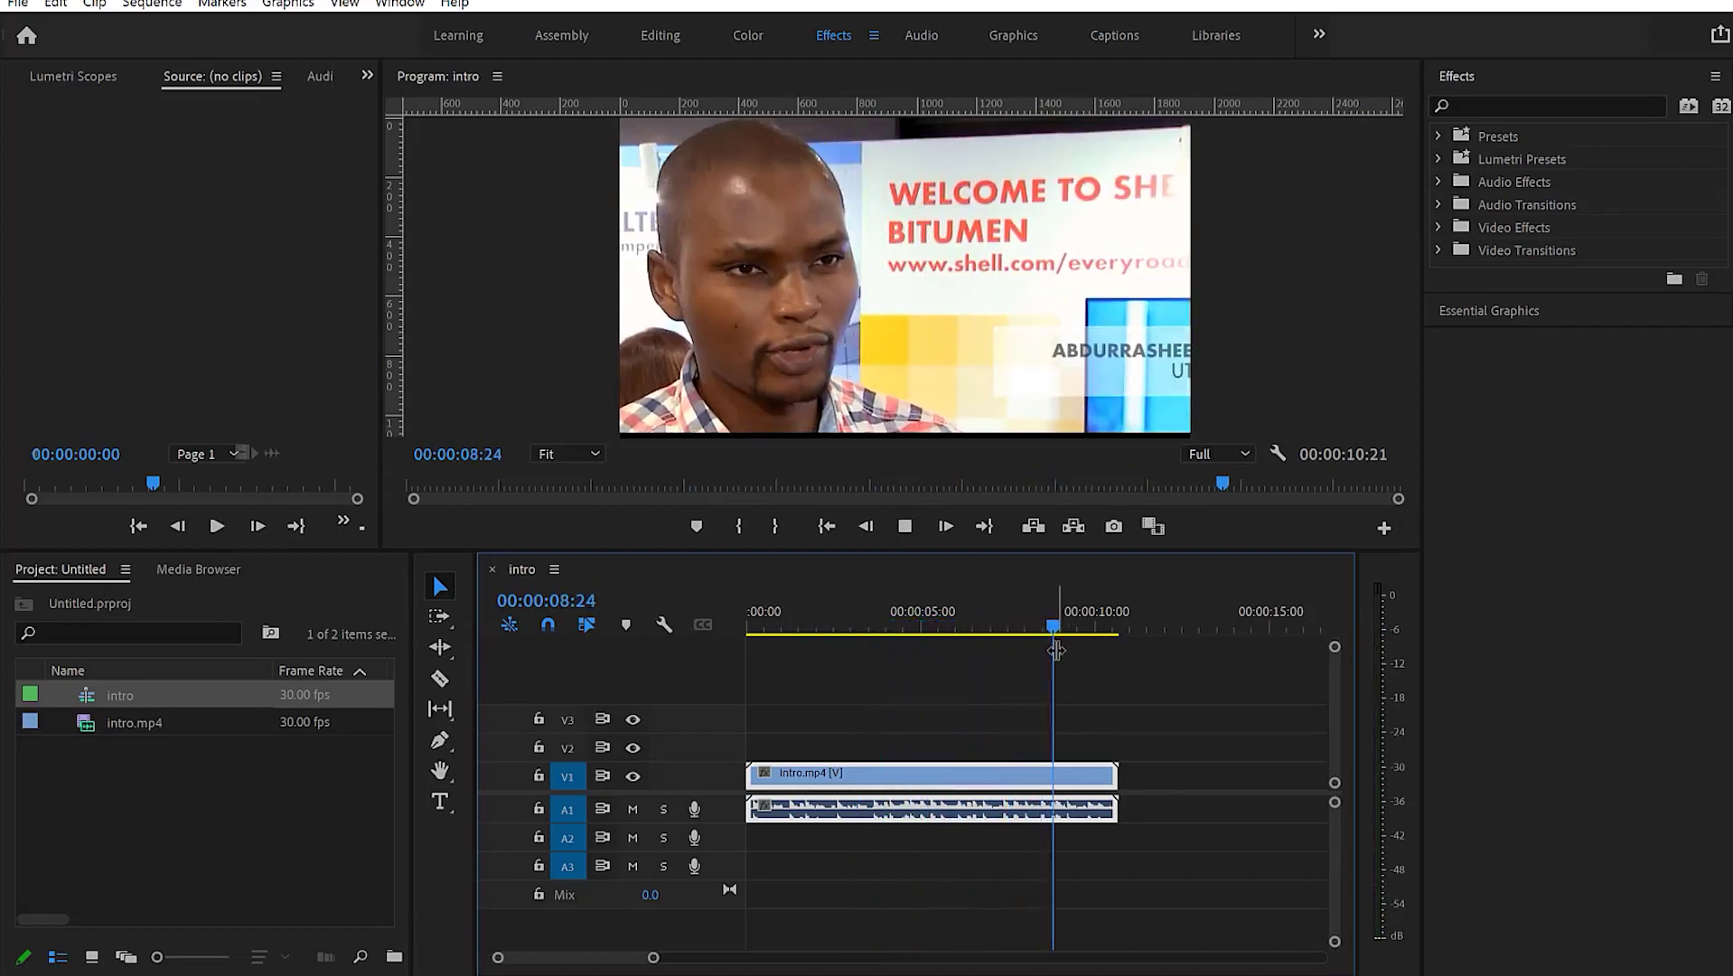
Step: Shuttle playback with J, L and K, stopping at 00:00:05:04, then finally at 00:00:02:26
{"action": "key", "text": "j"}
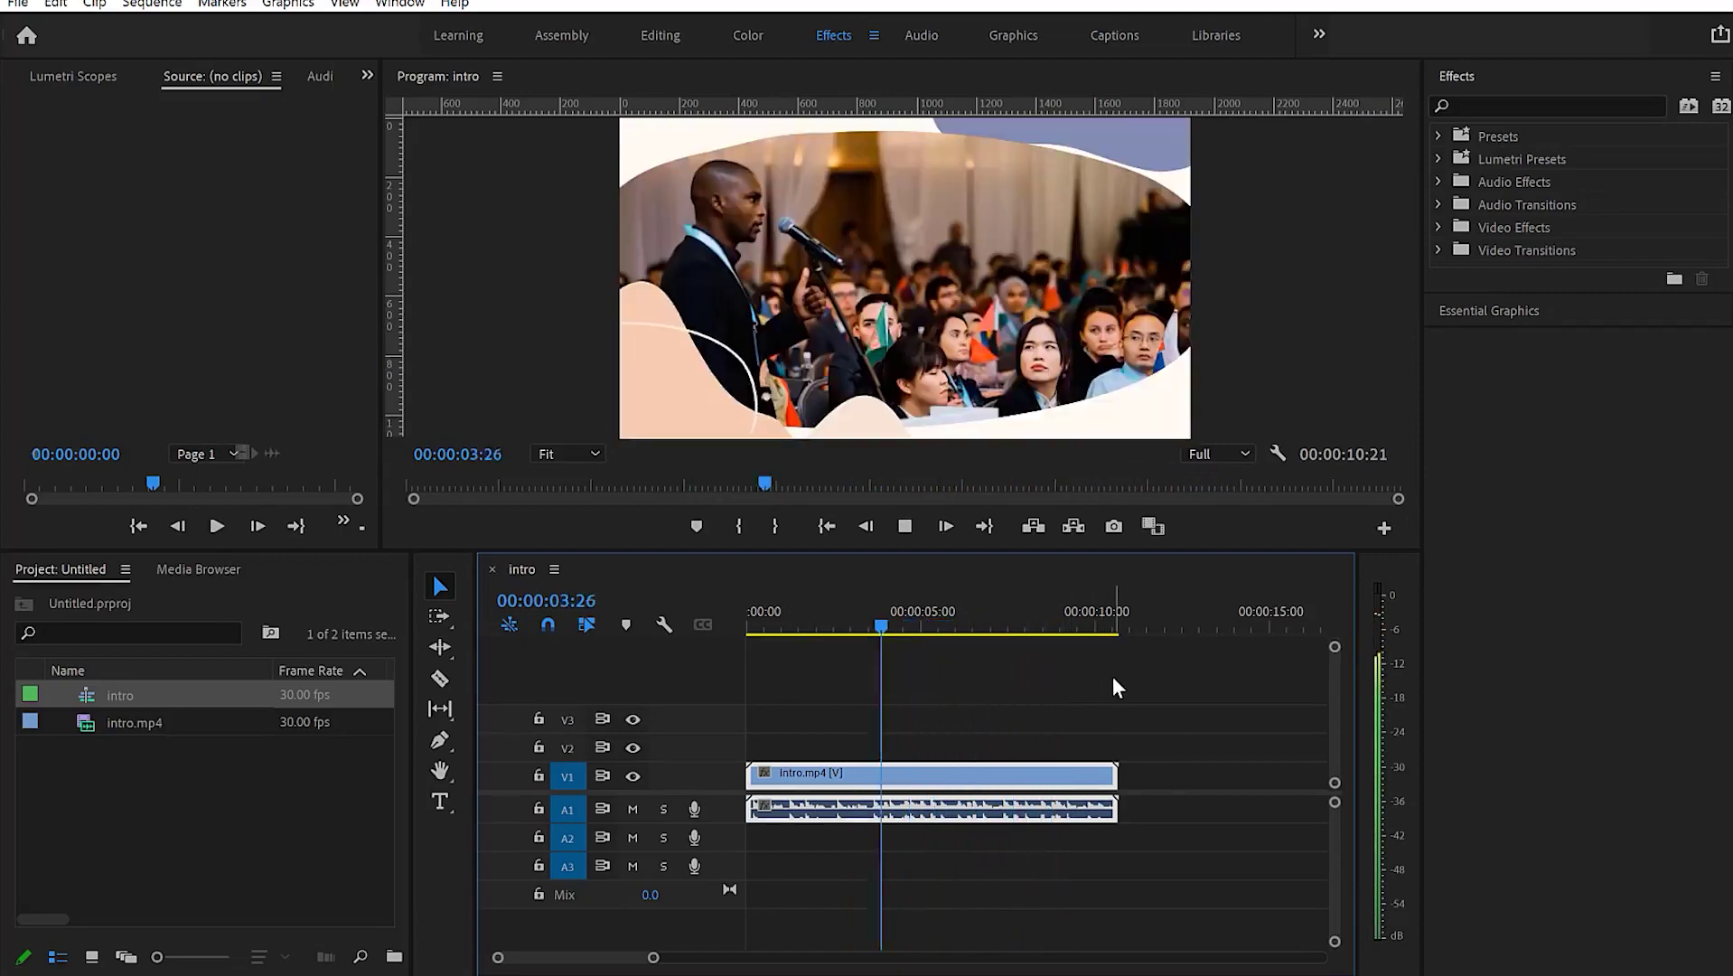
{"action": "key", "text": "l"}
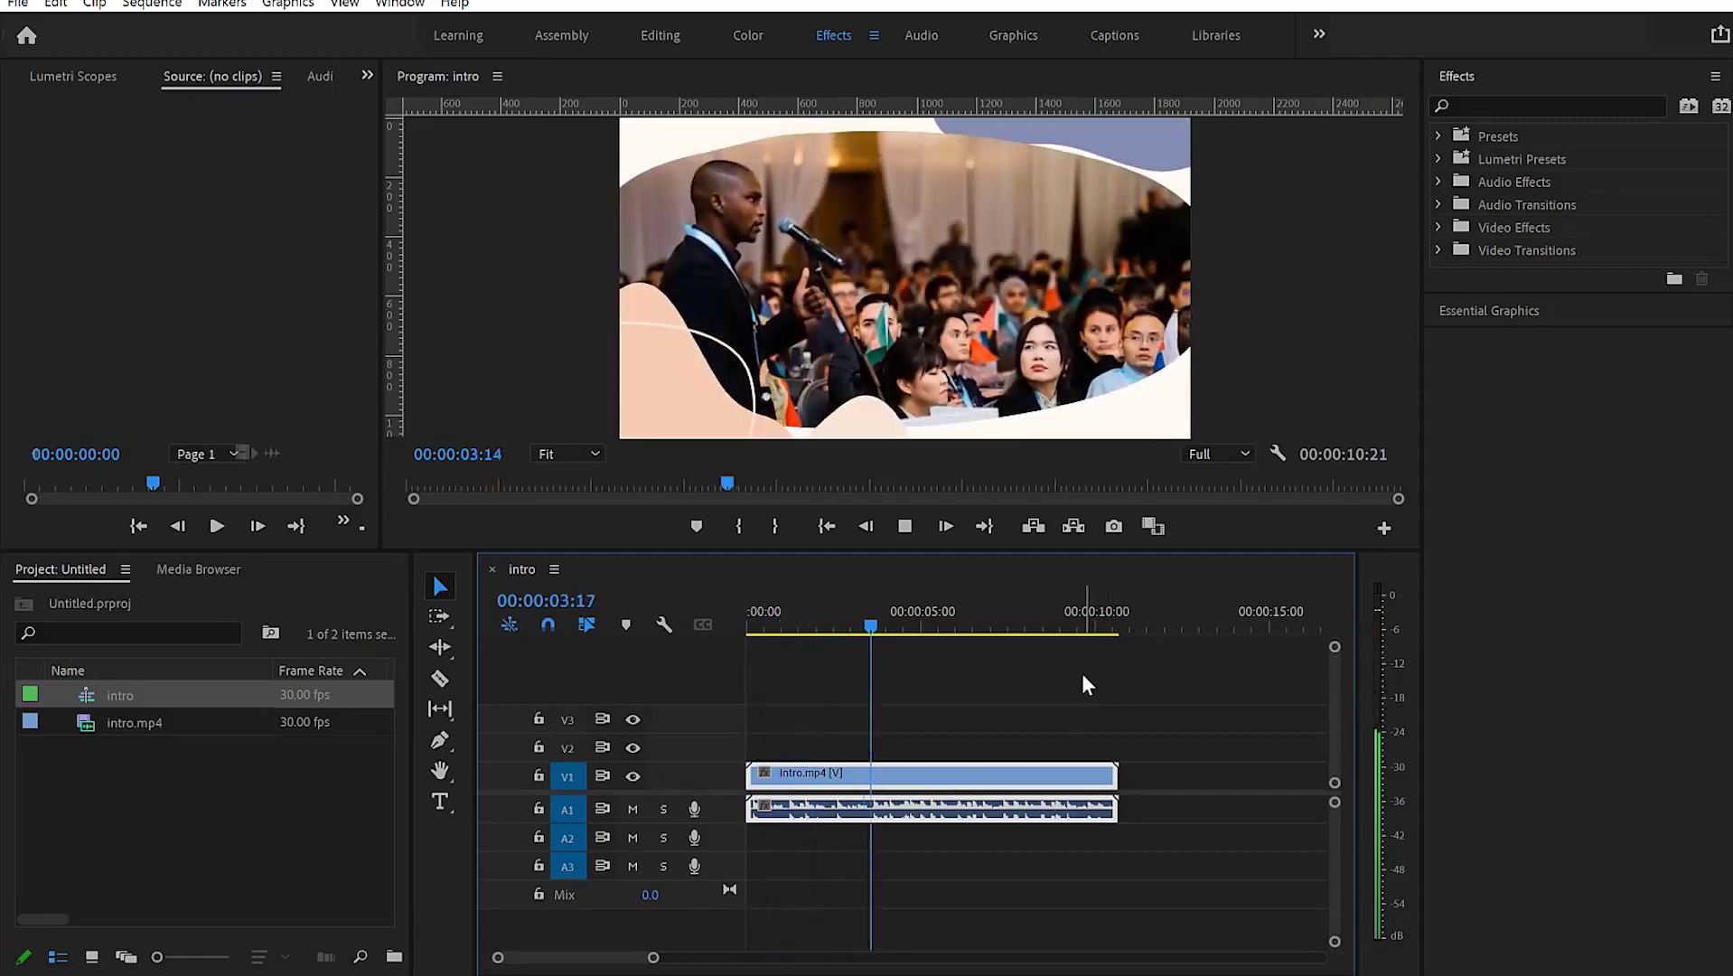
{"action": "key", "text": "k"}
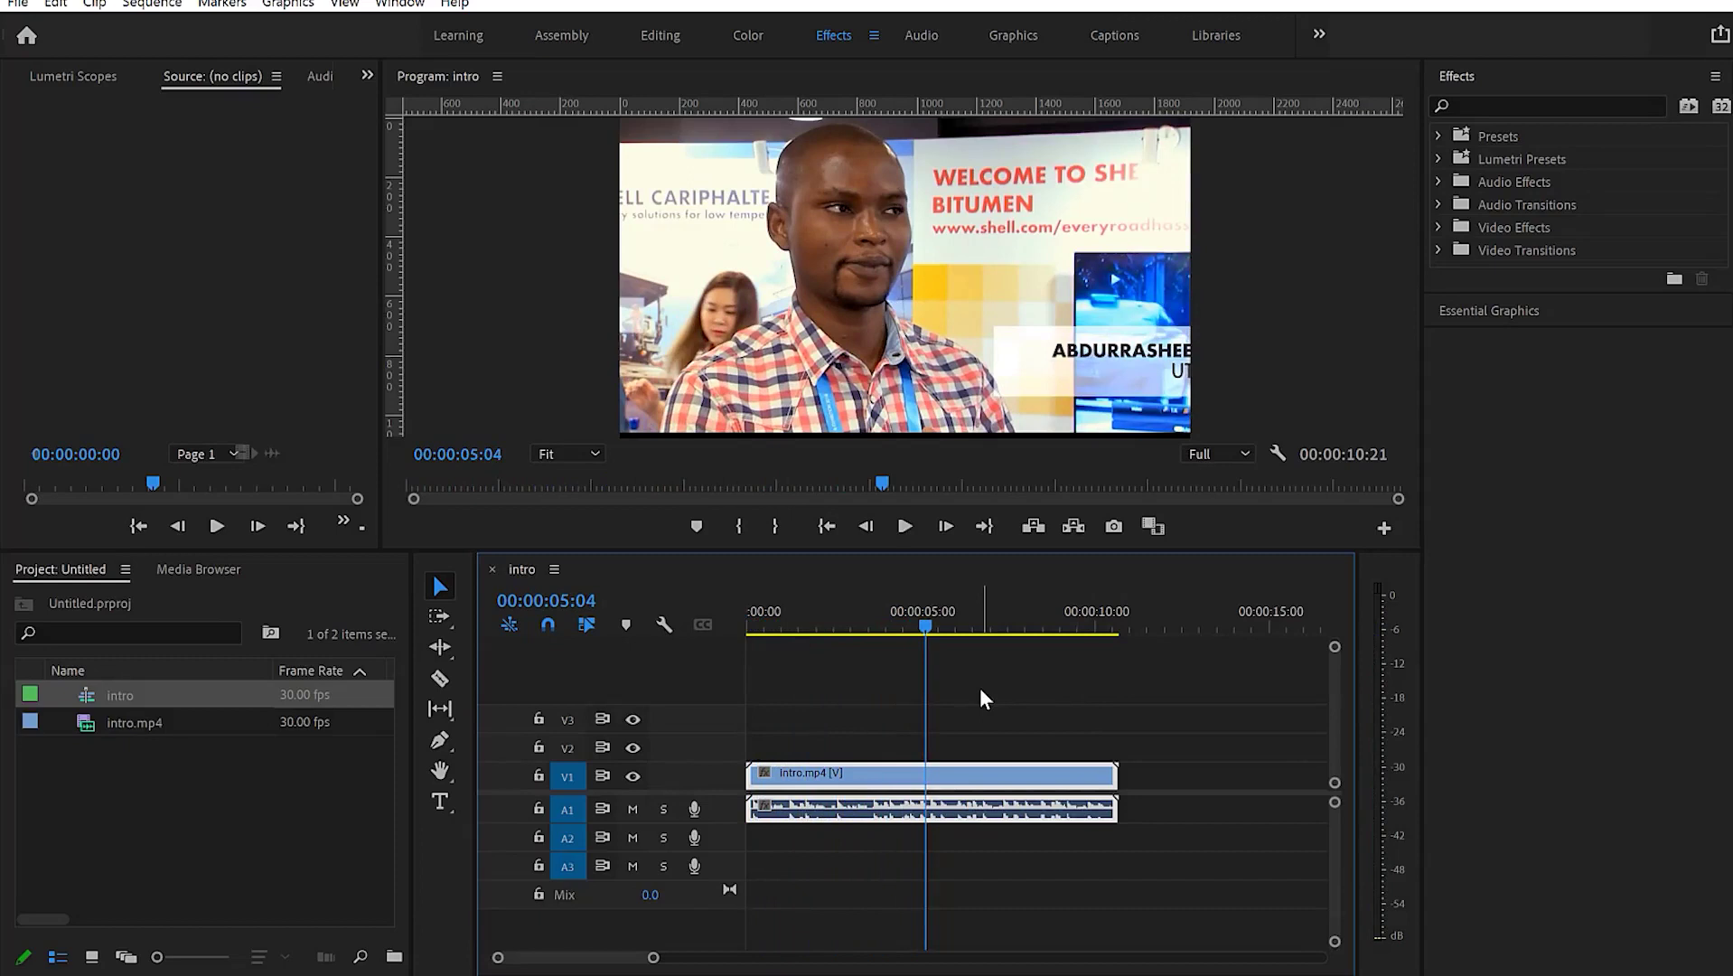
{"action": "key", "text": "space"}
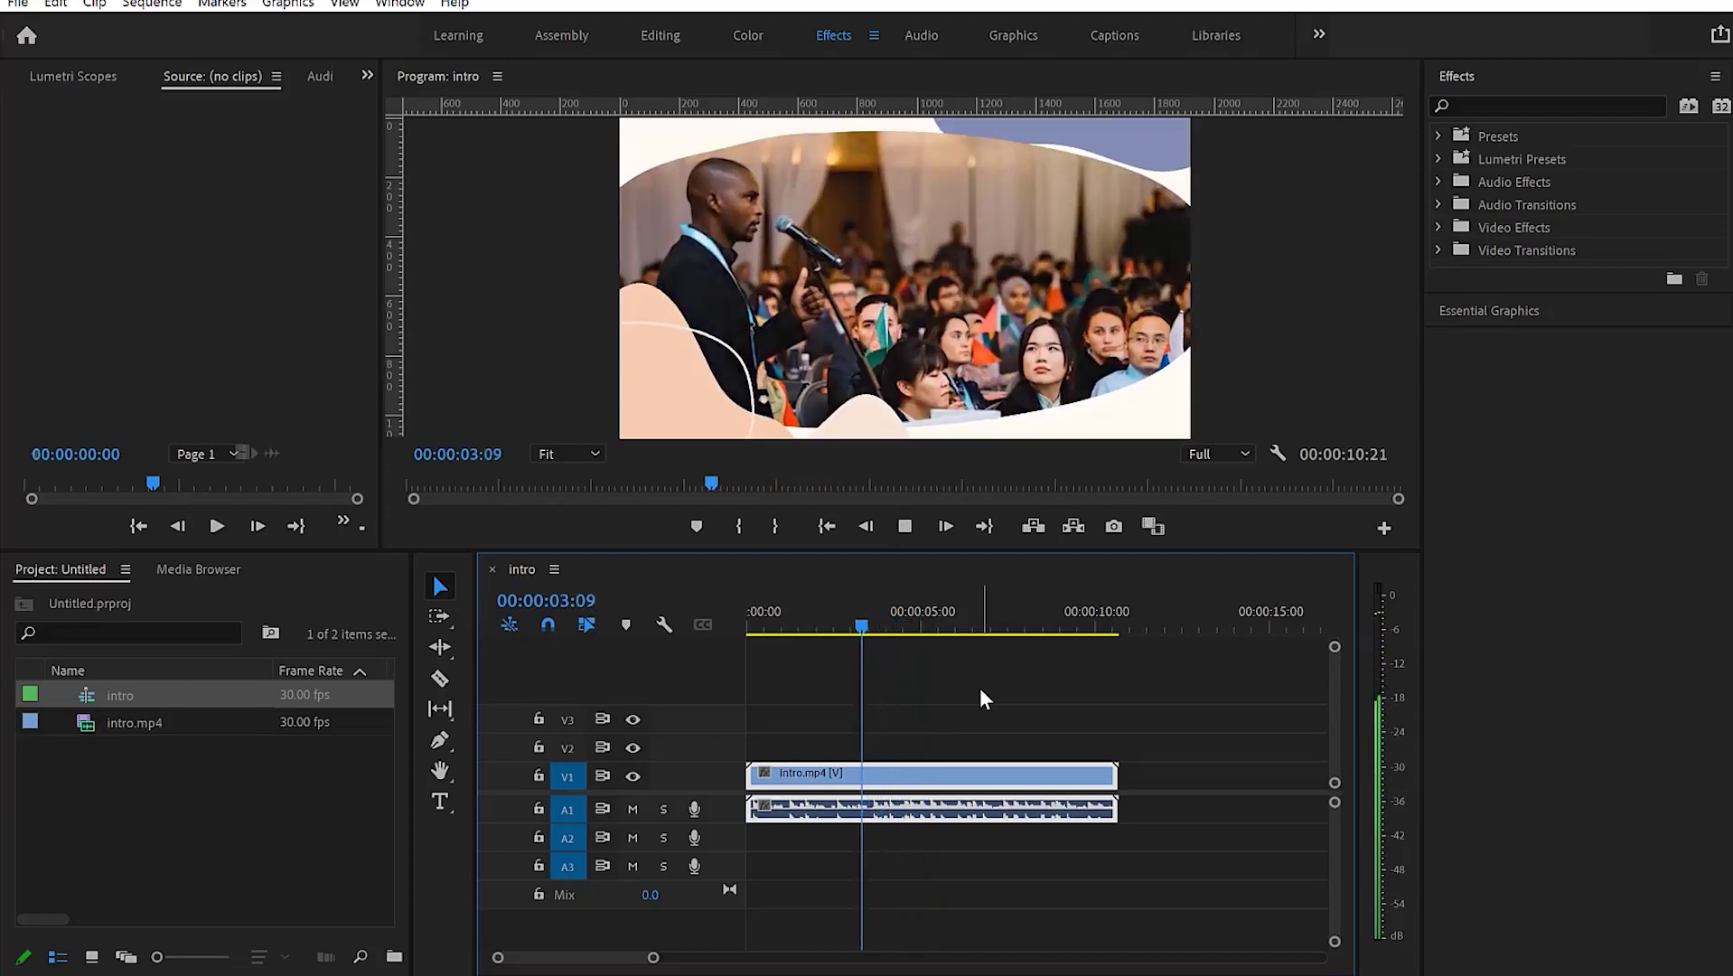
{"action": "key", "text": "space"}
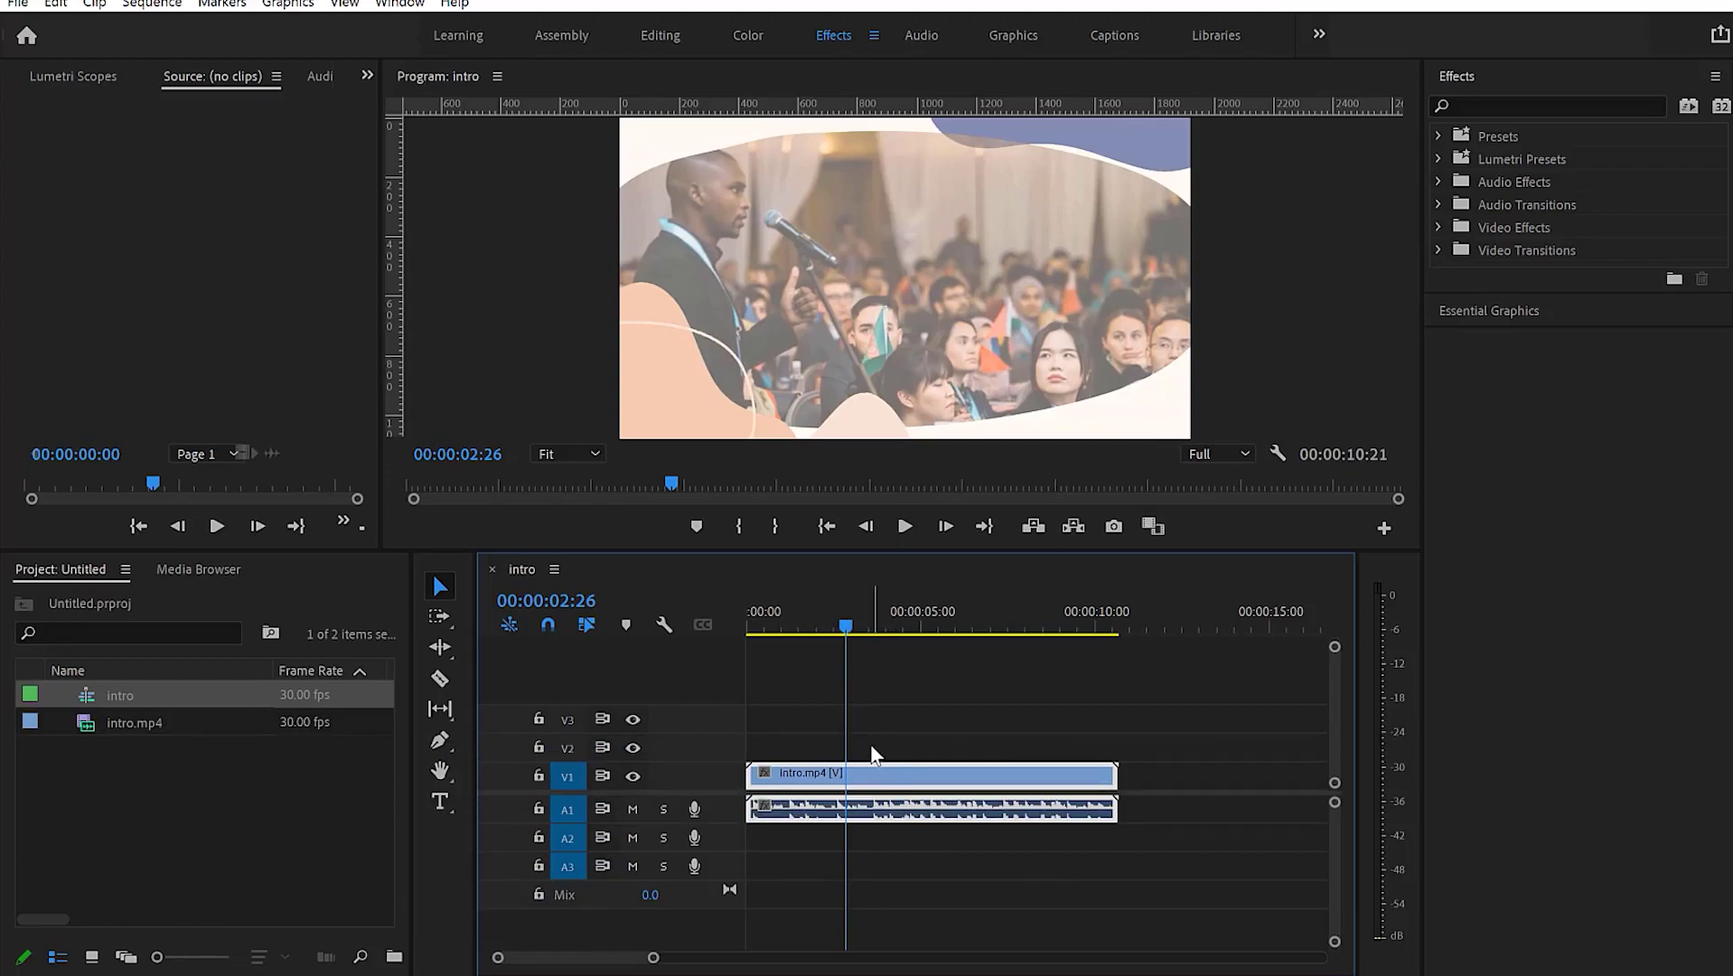
{"action": "key", "text": "minus"}
{"action": "key", "text": "equal"}
{"action": "key", "text": "equal"}
{"action": "key", "text": "minus"}
{"action": "key", "text": "minus"}
{"action": "key", "text": "minus"}
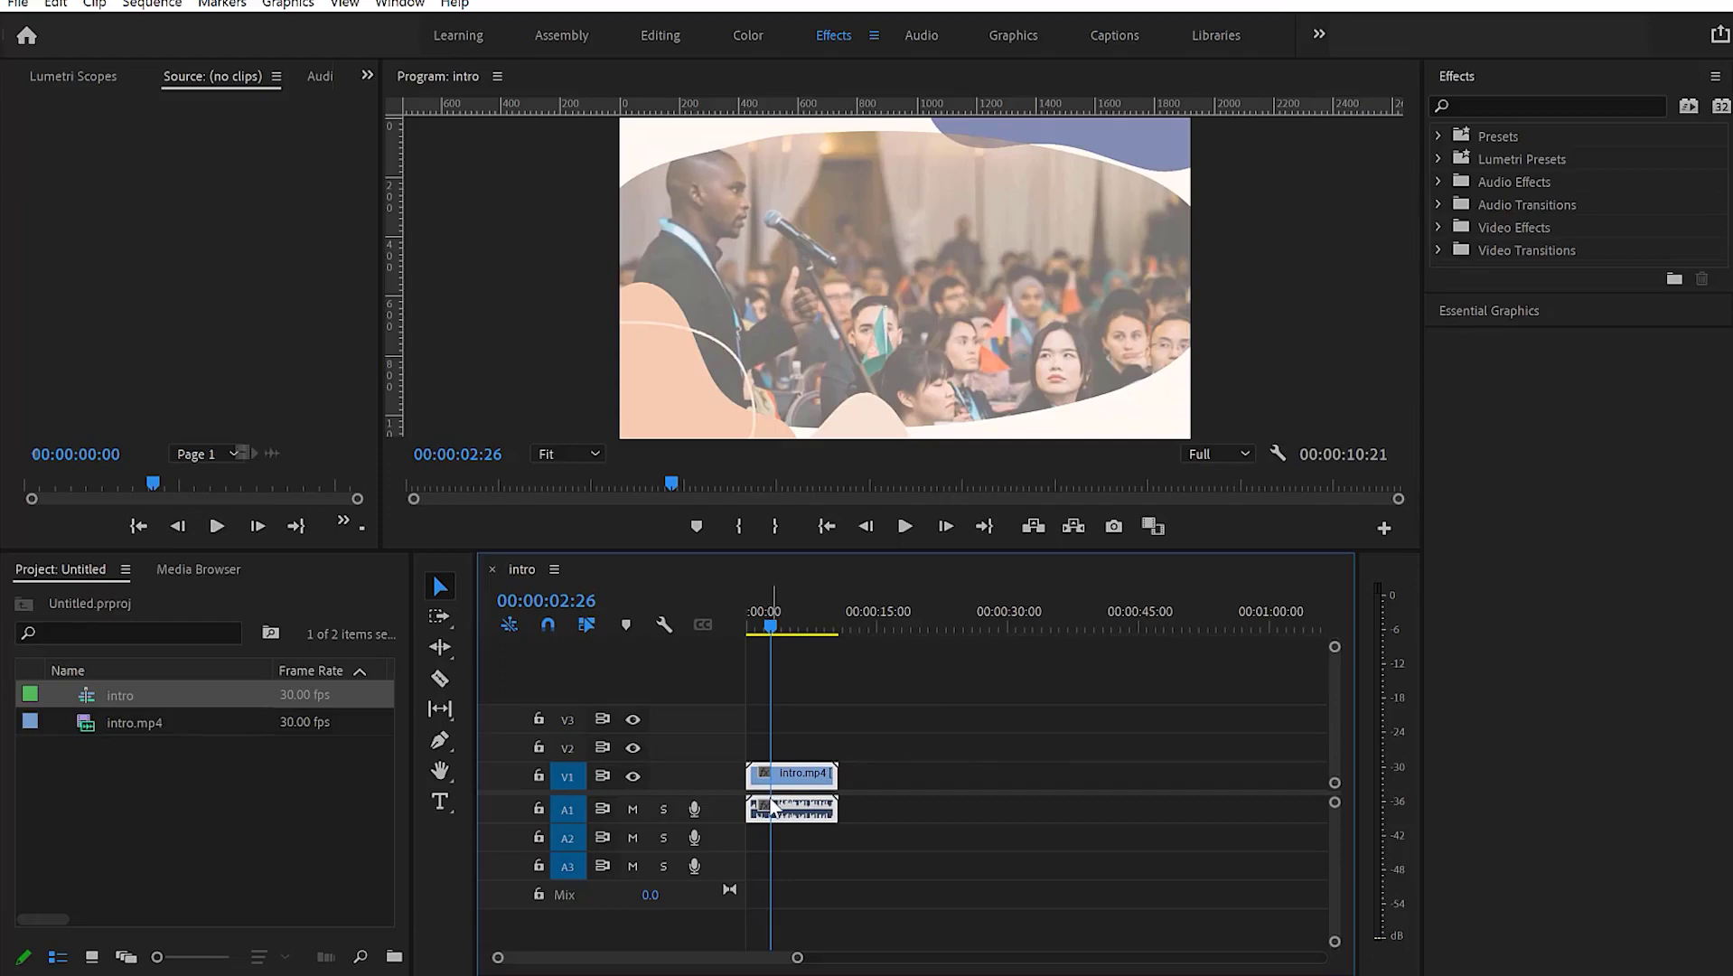
{"action": "scroll", "coordinate": [773, 807], "scroll_direction": "up", "scroll_amount": 5}
{"action": "scroll", "coordinate": [772, 806], "scroll_direction": "down", "scroll_amount": 5}
{"action": "scroll", "coordinate": [774, 807], "scroll_direction": "up", "scroll_amount": 6}
{"action": "scroll", "coordinate": [775, 806], "scroll_direction": "down", "scroll_amount": 6}
{"action": "left_click", "coordinate": [56, 4]}
{"action": "left_click", "coordinate": [83, 678]}
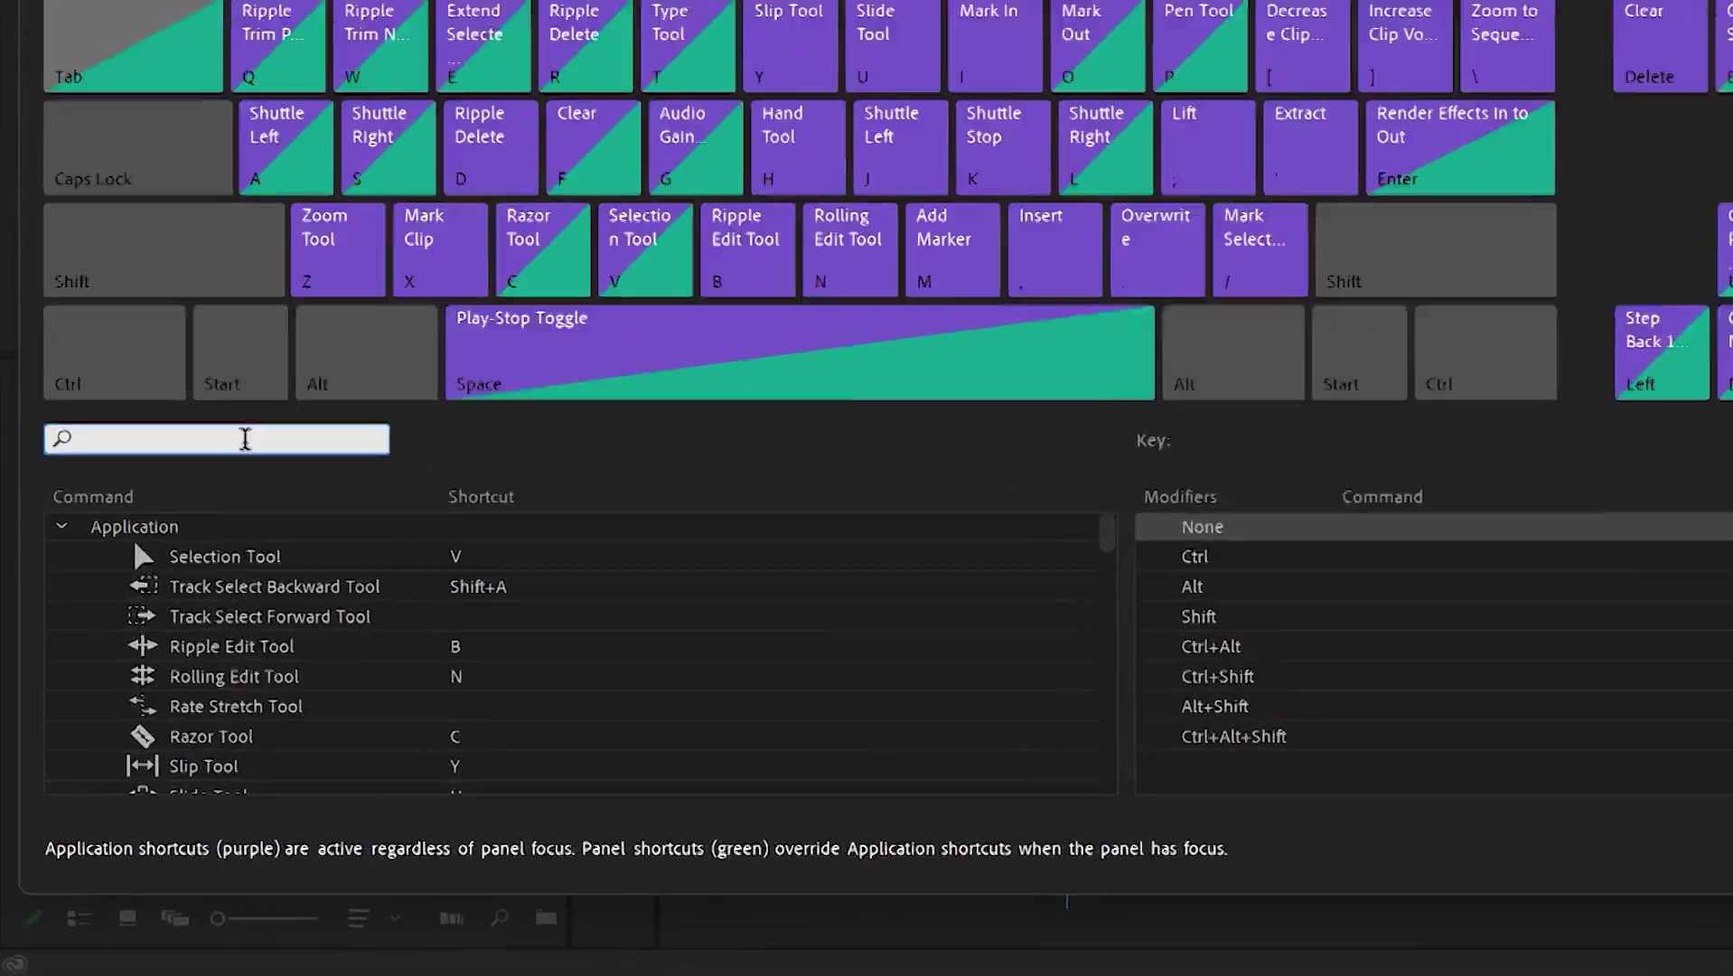
{"action": "type", "text": "zoo"}
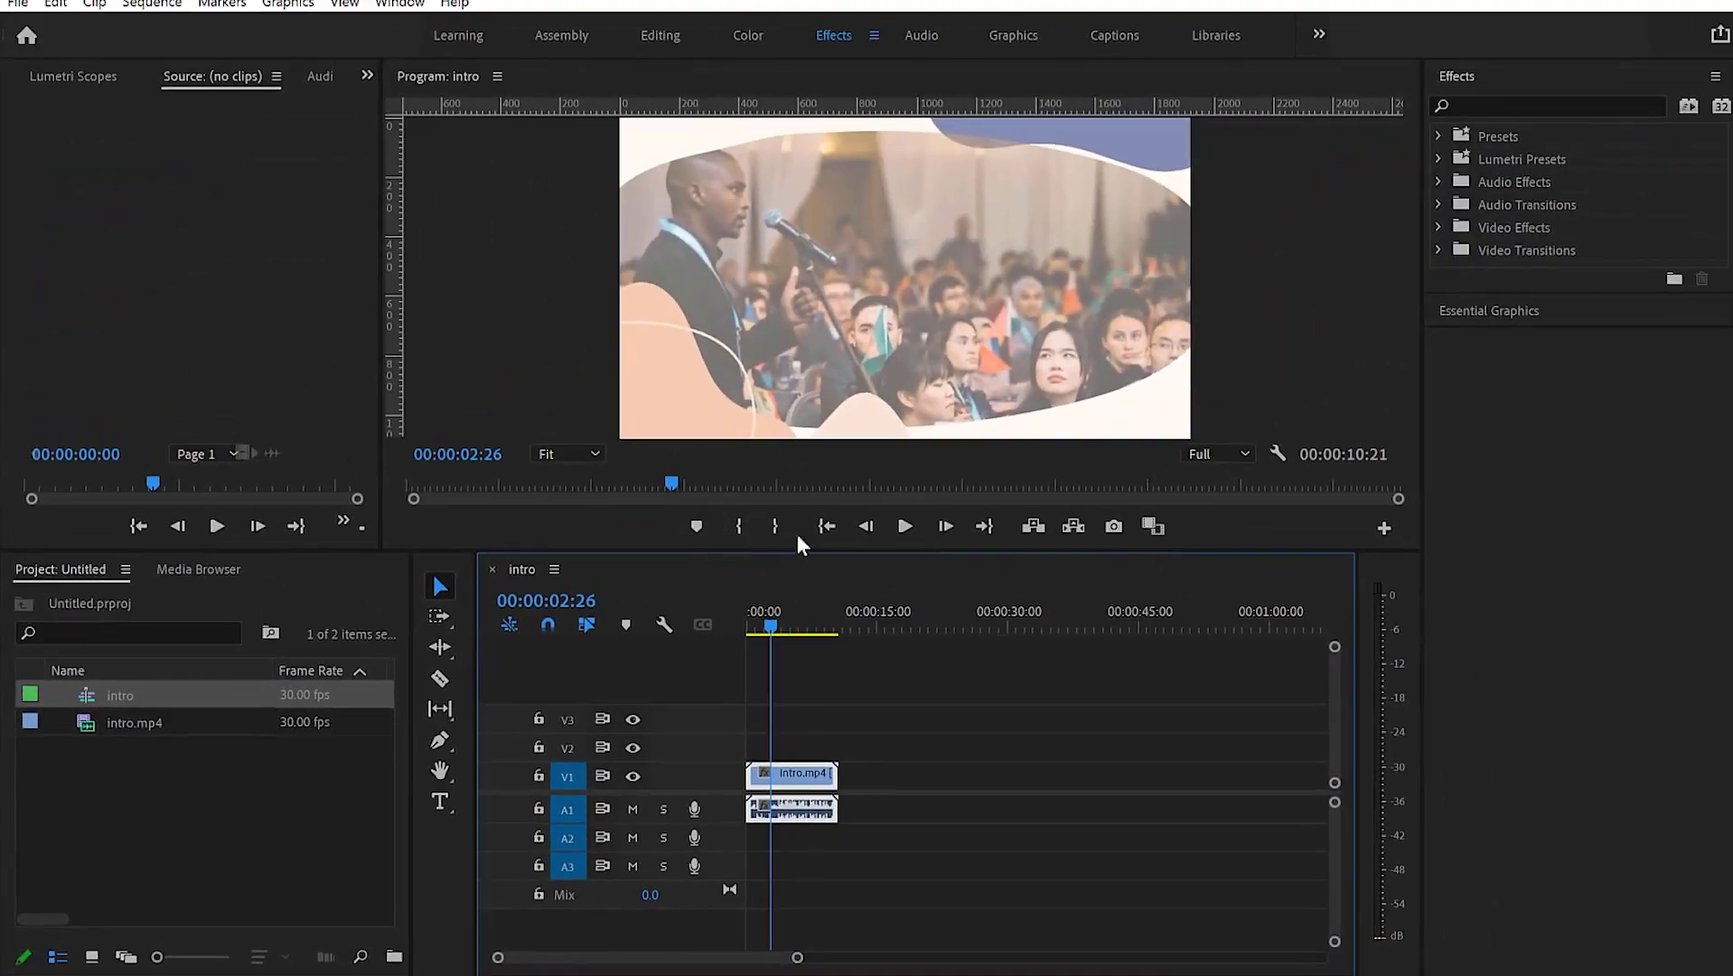
{"action": "scroll", "coordinate": [845, 818], "scroll_direction": "up", "scroll_amount": 3, "text": "alt"}
{"action": "scroll", "coordinate": [845, 818], "scroll_direction": "down", "scroll_amount": 5, "text": "alt"}
{"action": "scroll", "coordinate": [771, 624], "scroll_direction": "up", "scroll_amount": 5, "text": "alt"}
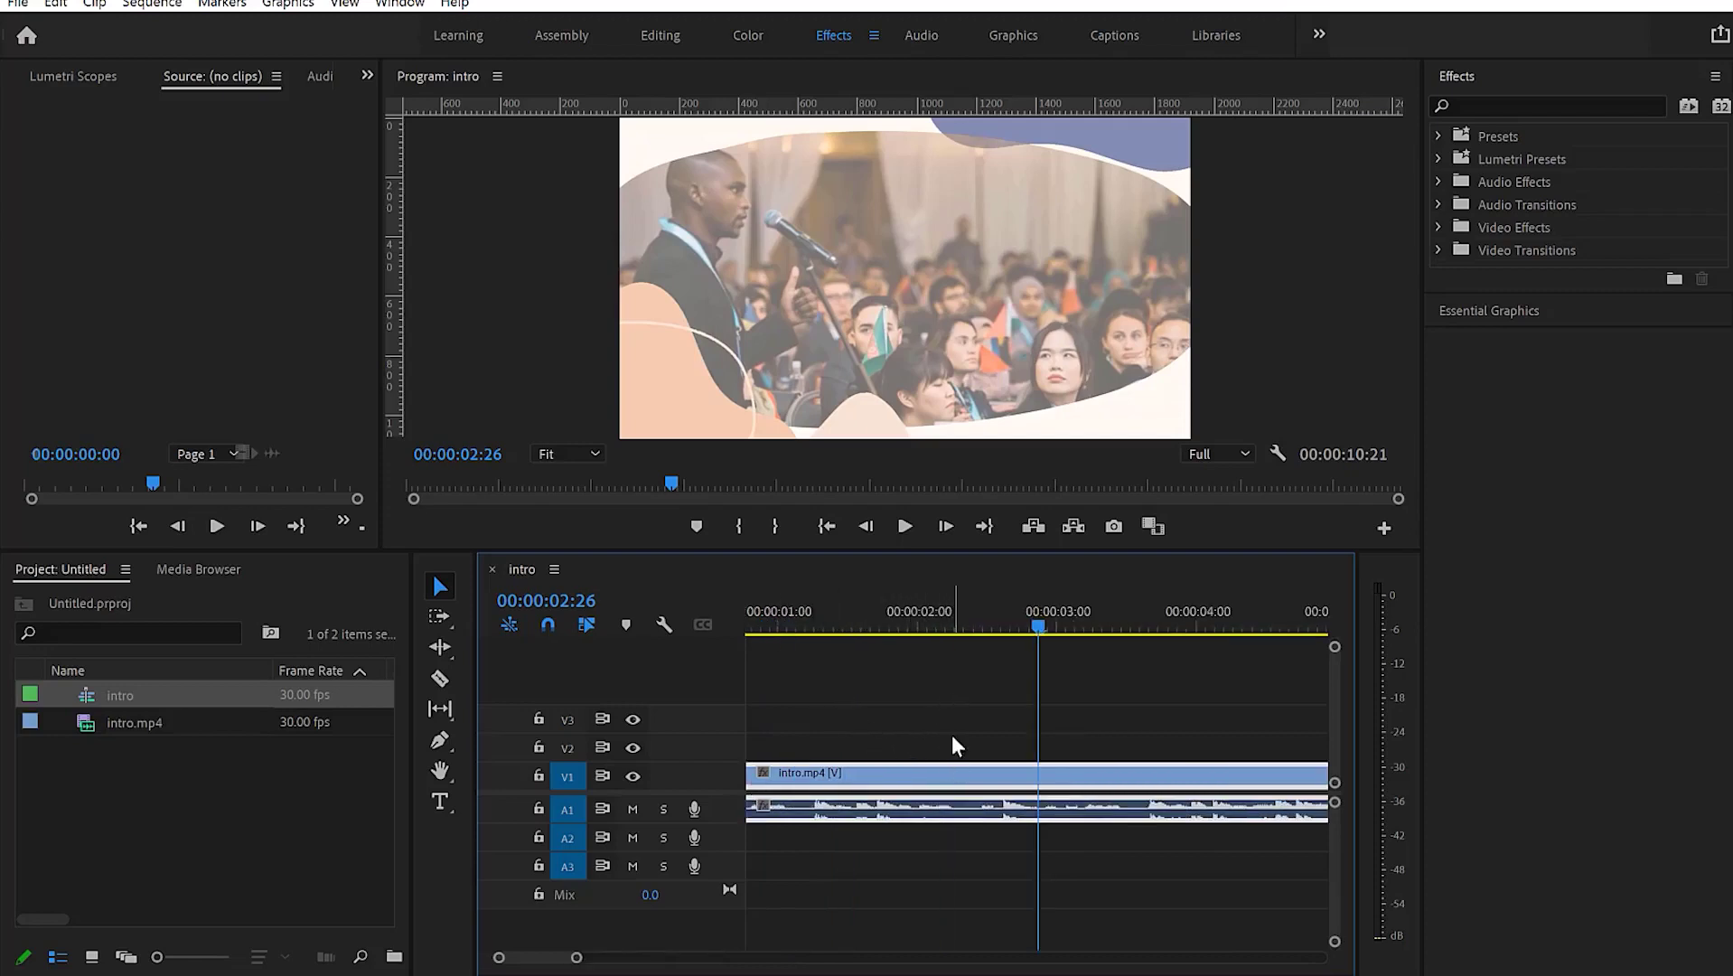
{"action": "scroll", "coordinate": [952, 735], "scroll_direction": "down", "scroll_amount": 5}
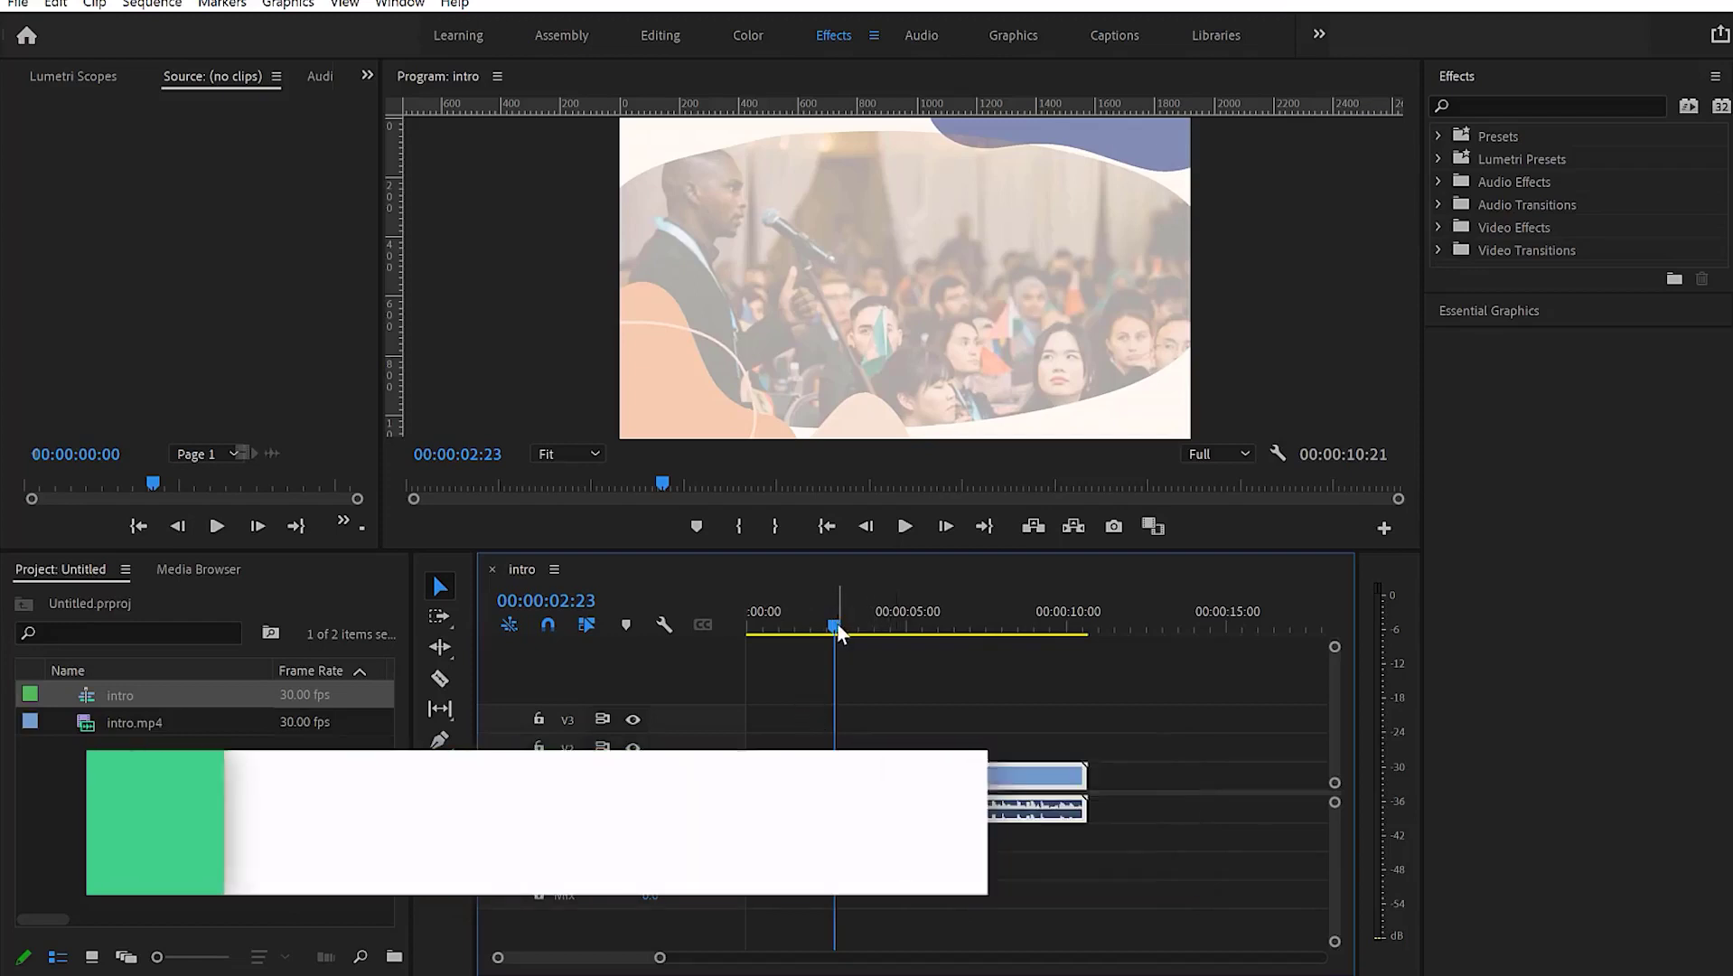
Step: With the playhead at 00:00:03:28, razor intro.mp4 at three points and select the new pieces
{"action": "left_click_drag", "start_coordinate": [837, 625], "coordinate": [873, 648]}
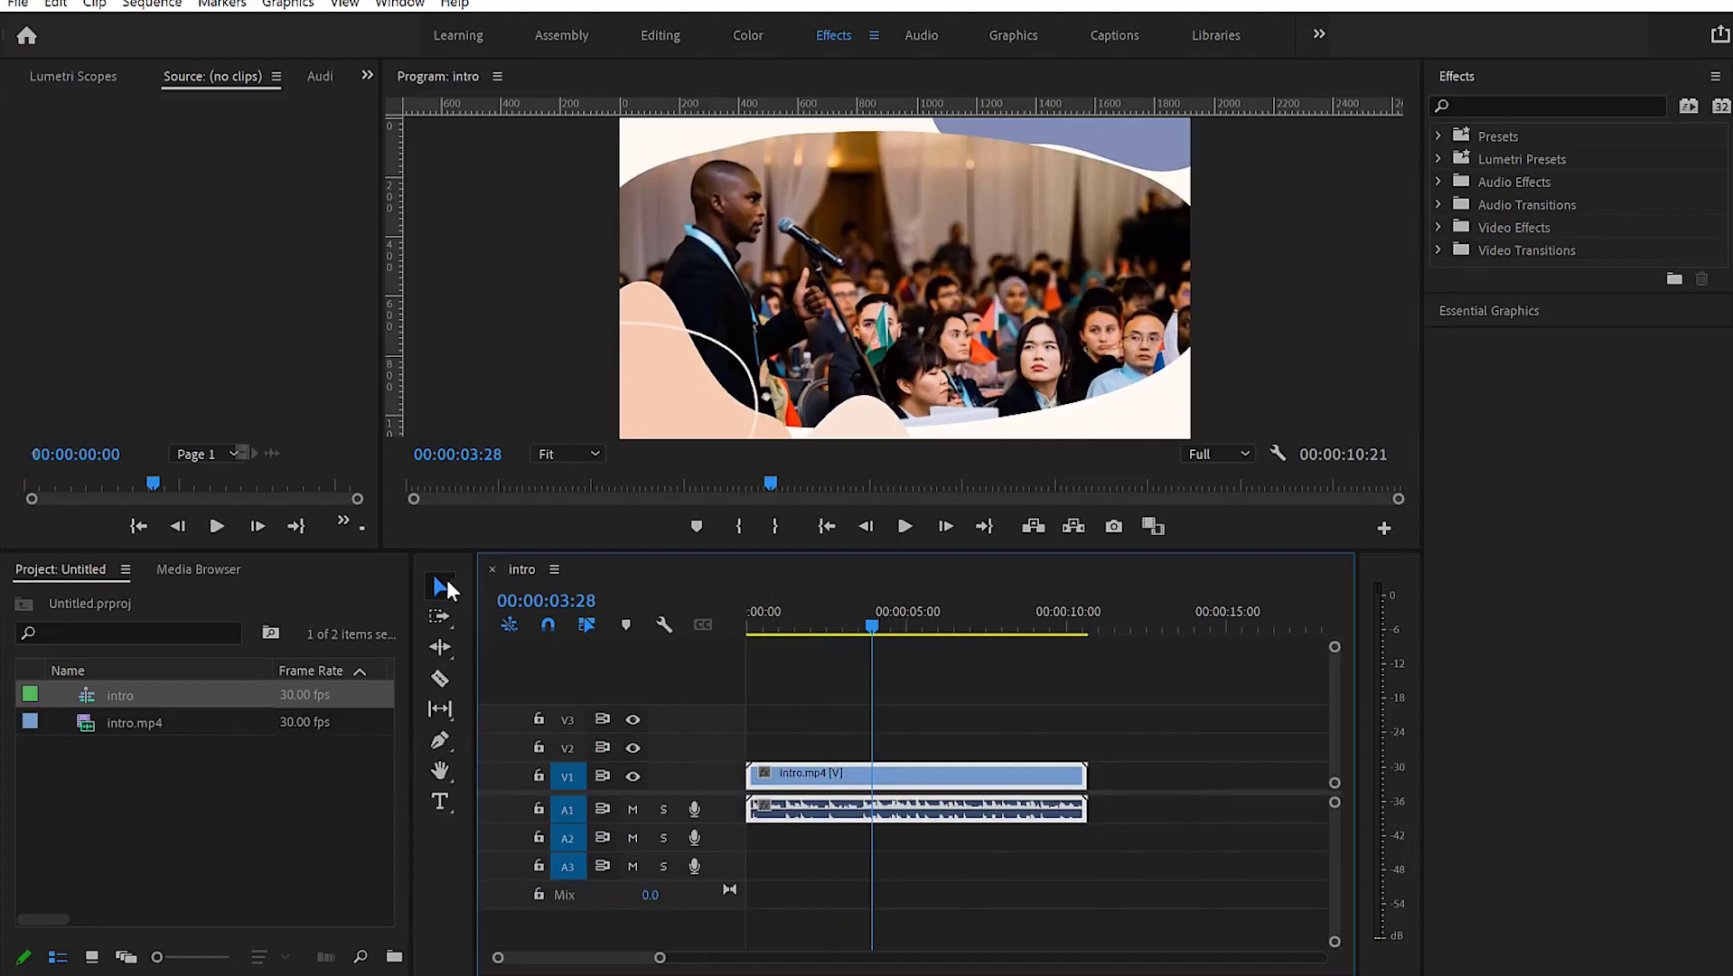
{"action": "left_click", "coordinate": [440, 678]}
{"action": "left_click", "coordinate": [901, 775]}
{"action": "left_click", "coordinate": [969, 775]}
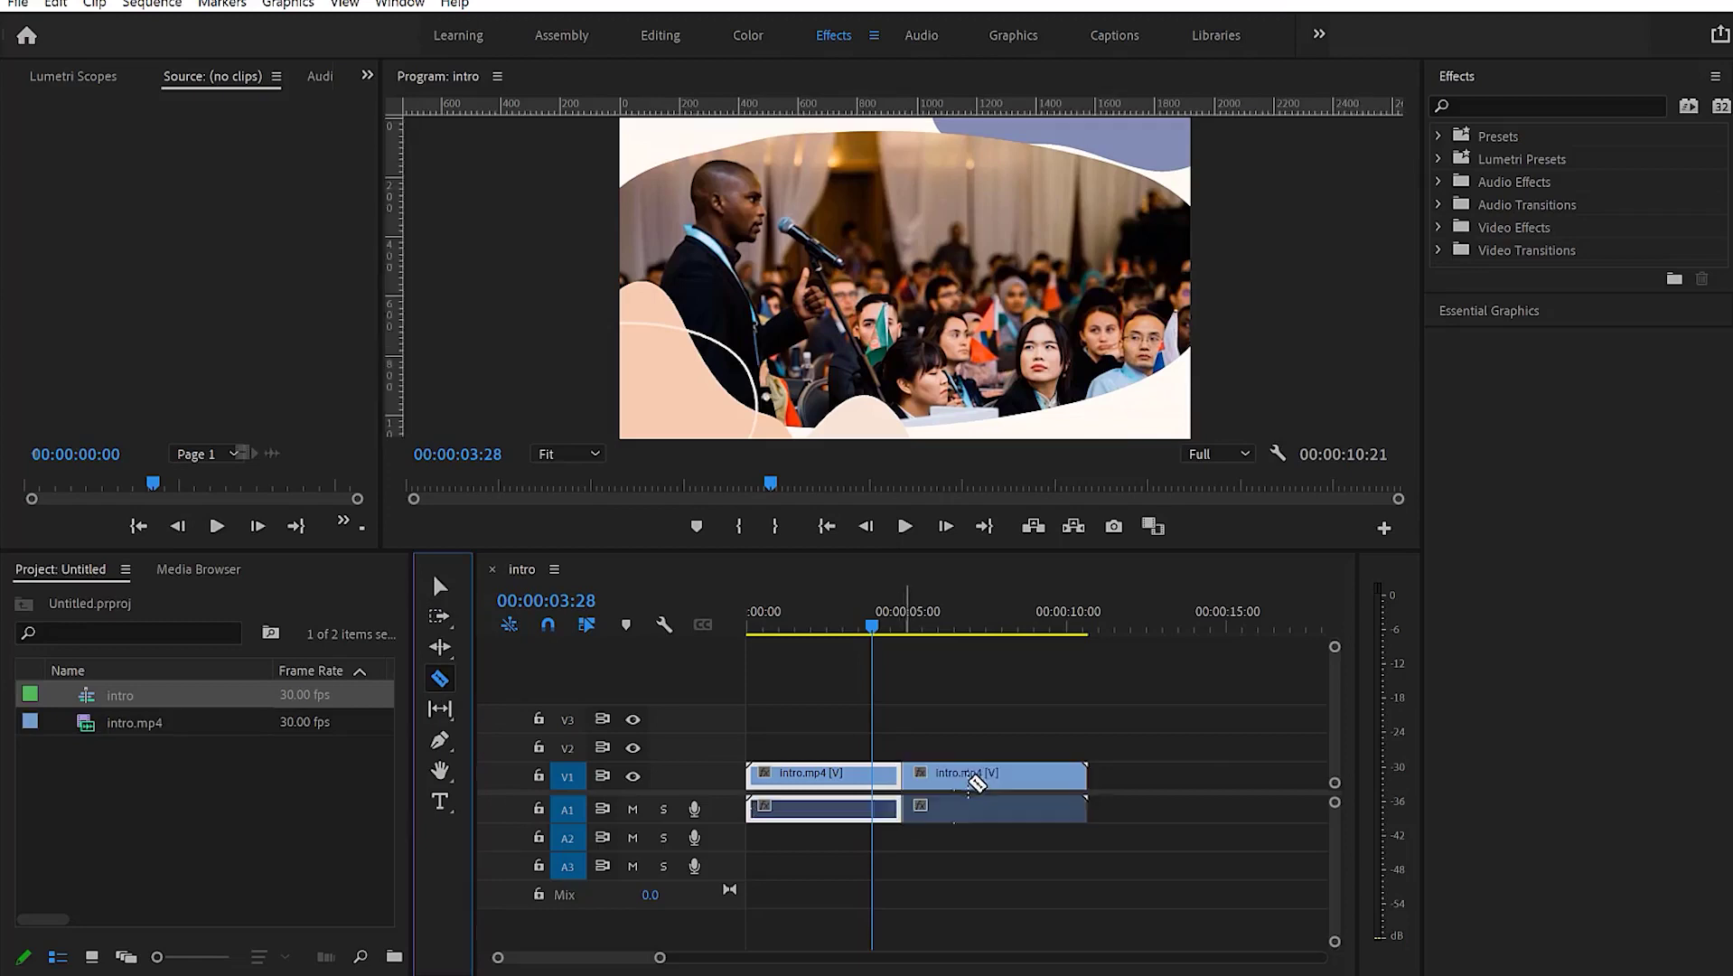
{"action": "left_click", "coordinate": [1030, 779]}
{"action": "key", "text": "v"}
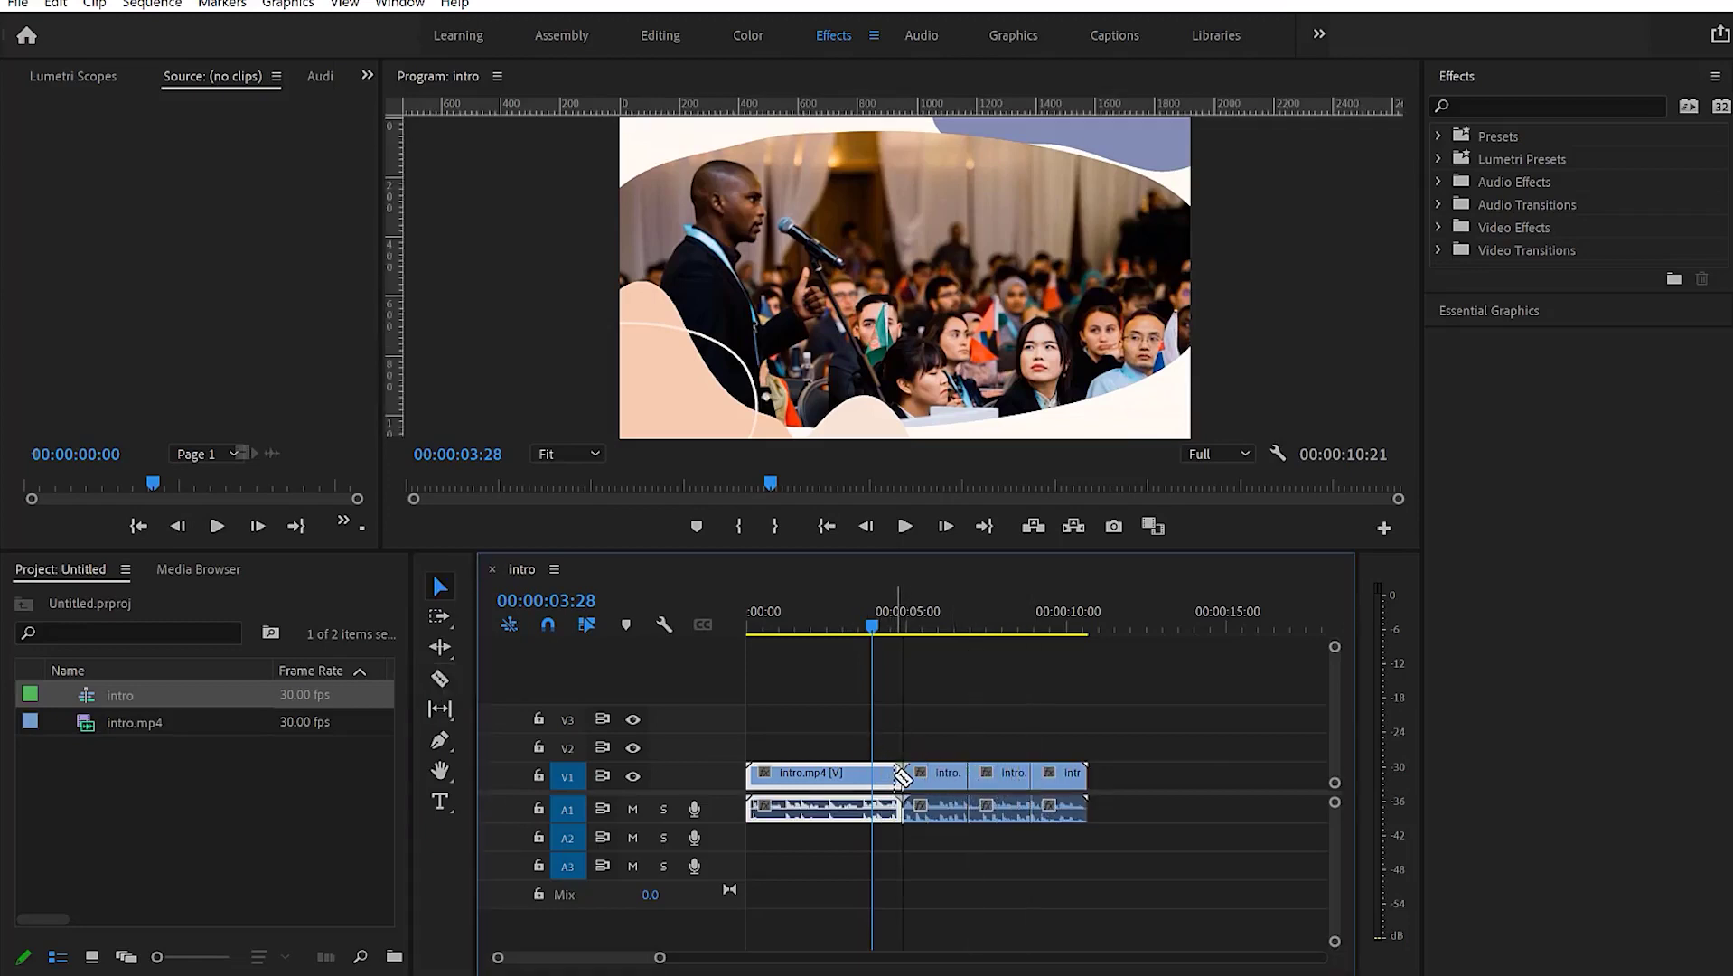
{"action": "left_click", "coordinate": [926, 775]}
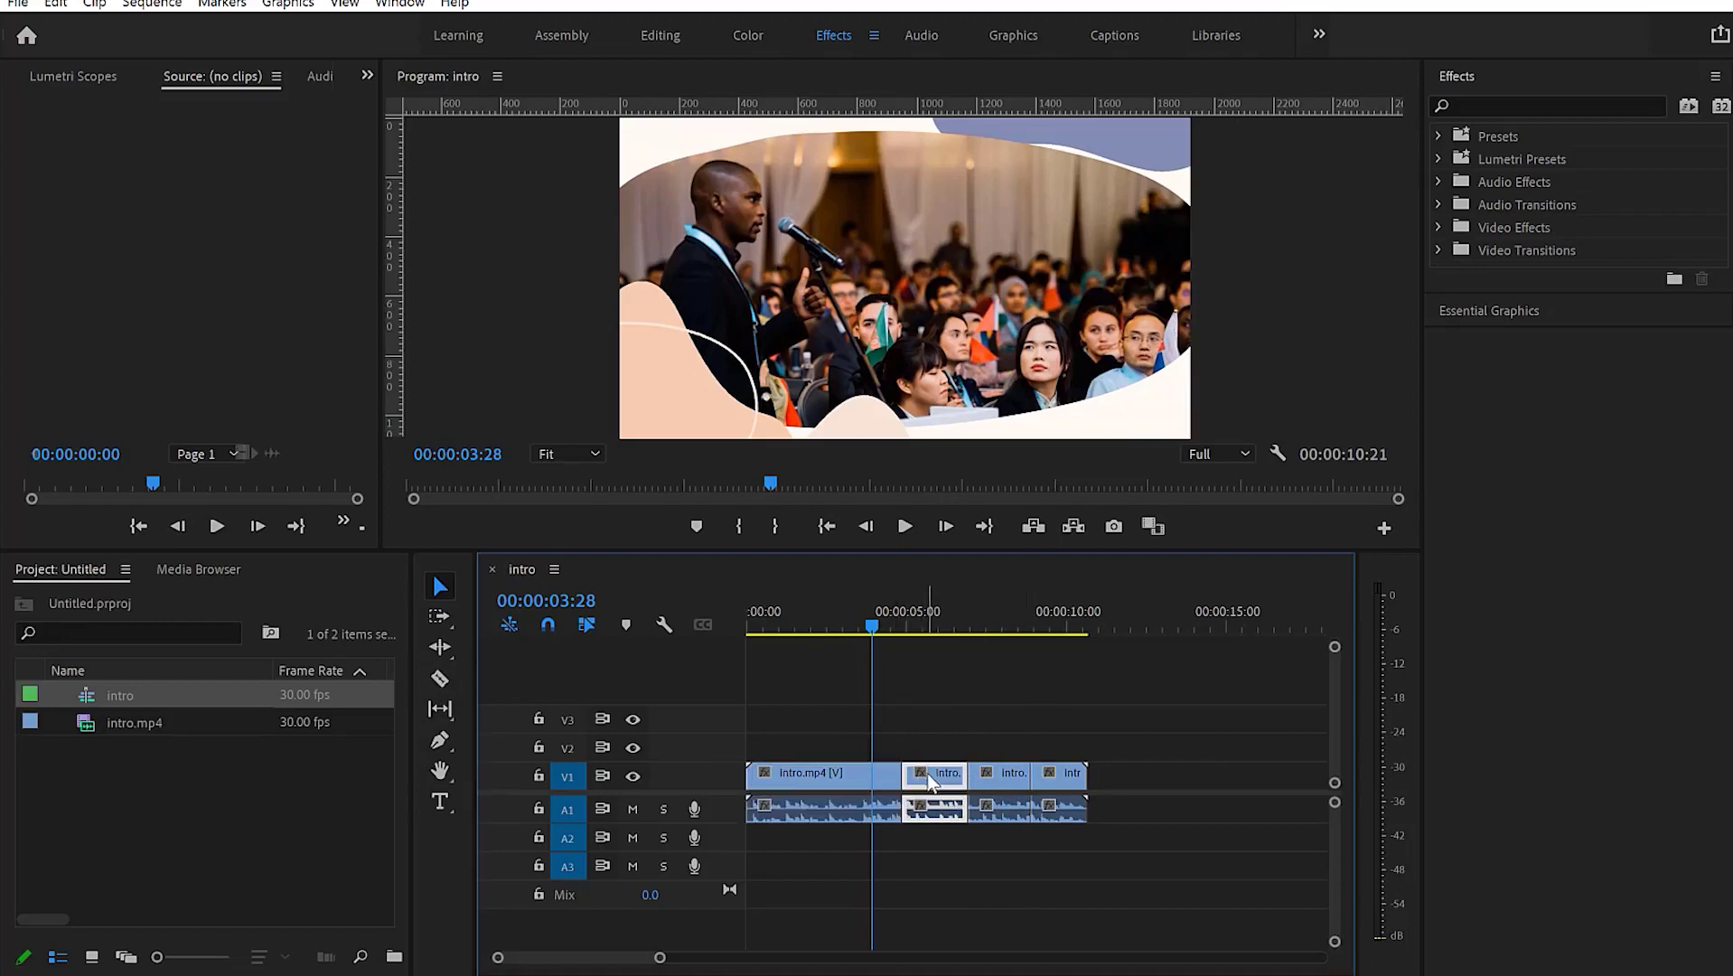
{"action": "left_click", "coordinate": [993, 777]}
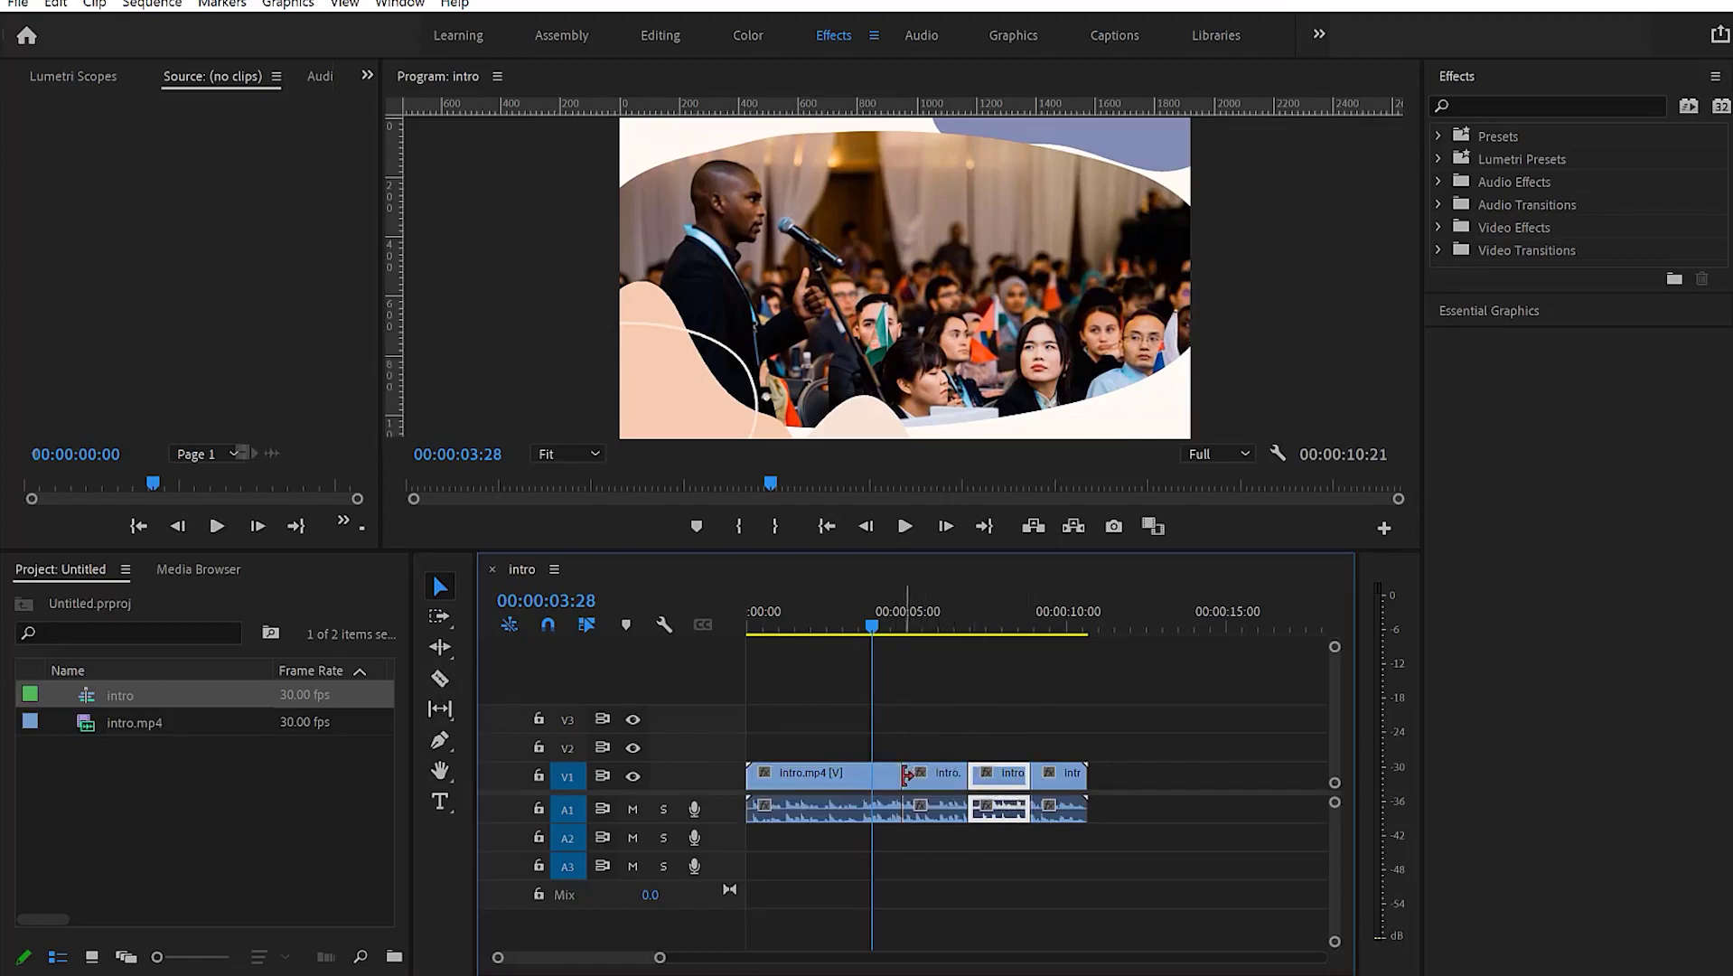
Step: Razor the first piece twice more, select another piece, move the playhead to 00:00:06:13 and save
{"action": "left_click", "coordinate": [439, 677]}
{"action": "left_click", "coordinate": [801, 774]}
{"action": "left_click", "coordinate": [838, 774]}
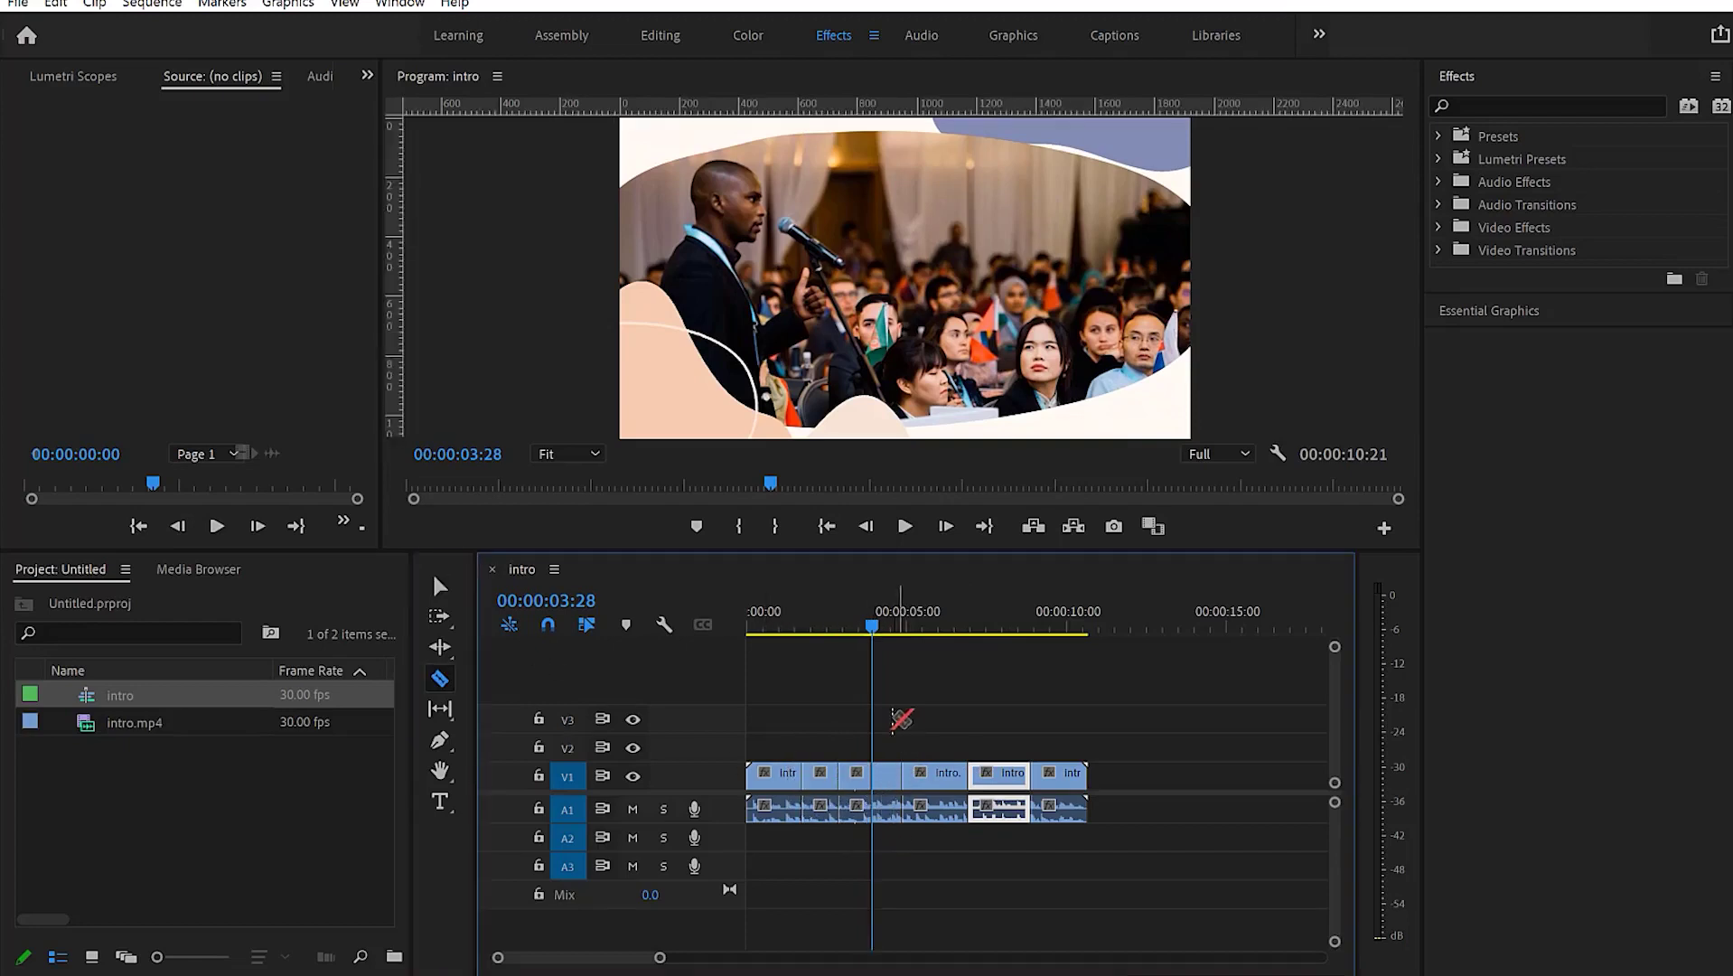
{"action": "key", "text": "v"}
{"action": "left_click", "coordinate": [440, 742]}
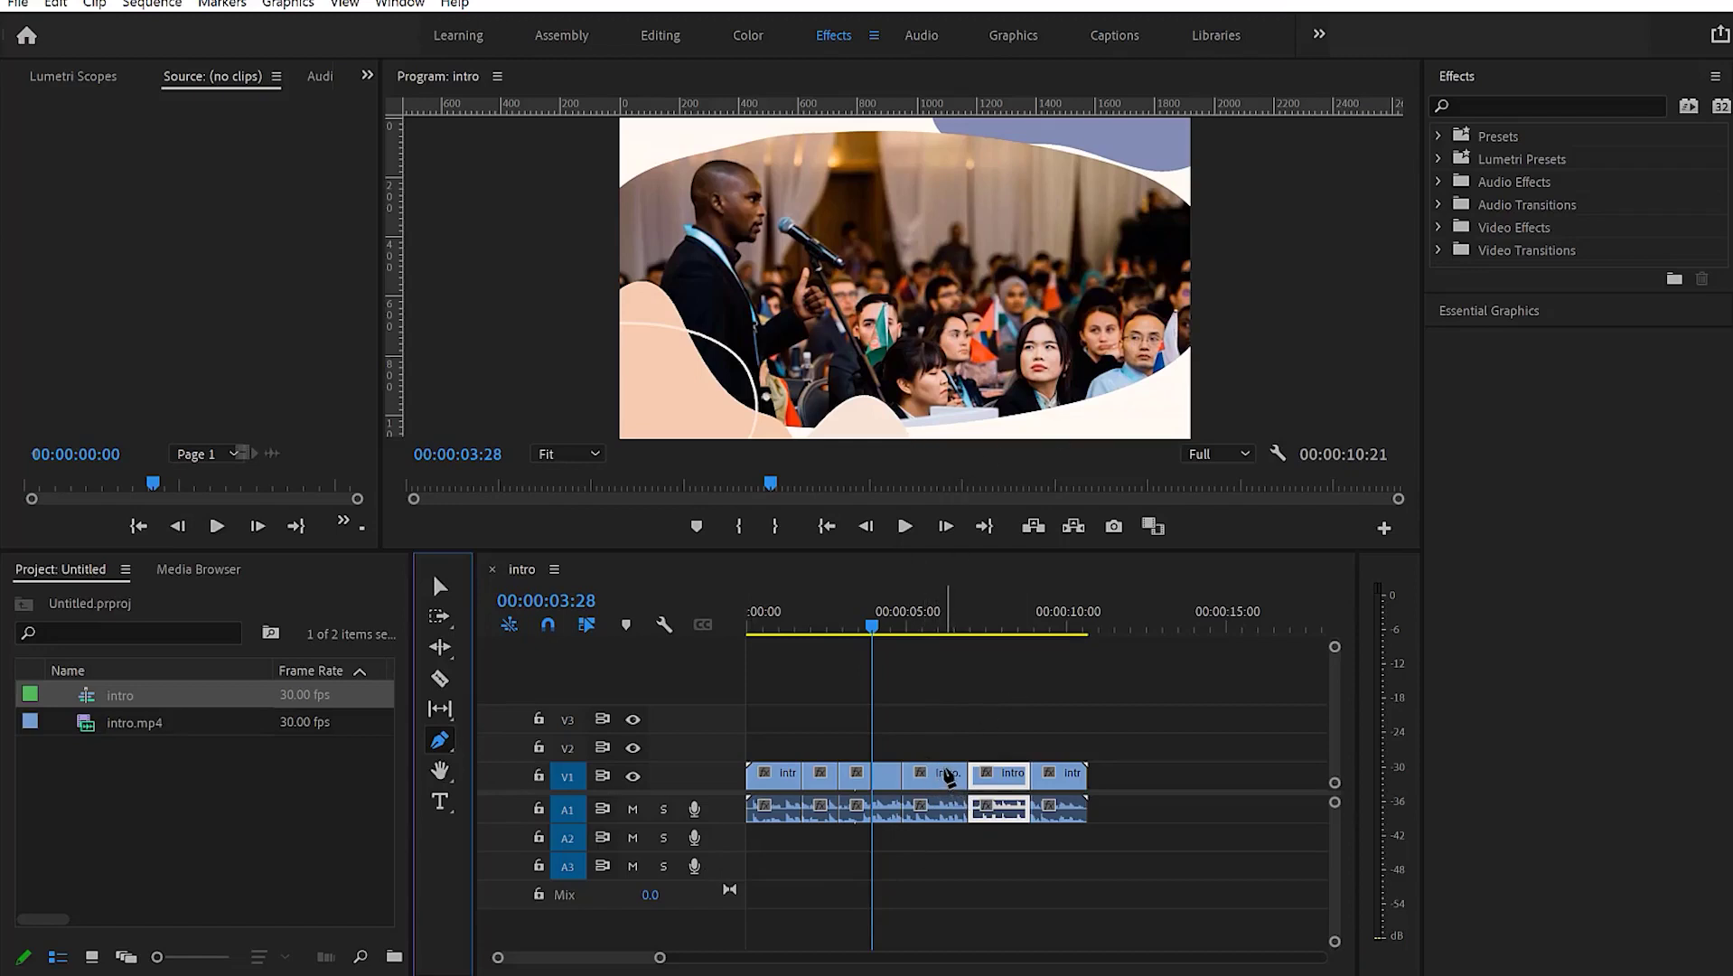
{"action": "key", "text": "v"}
{"action": "left_click", "coordinate": [937, 770]}
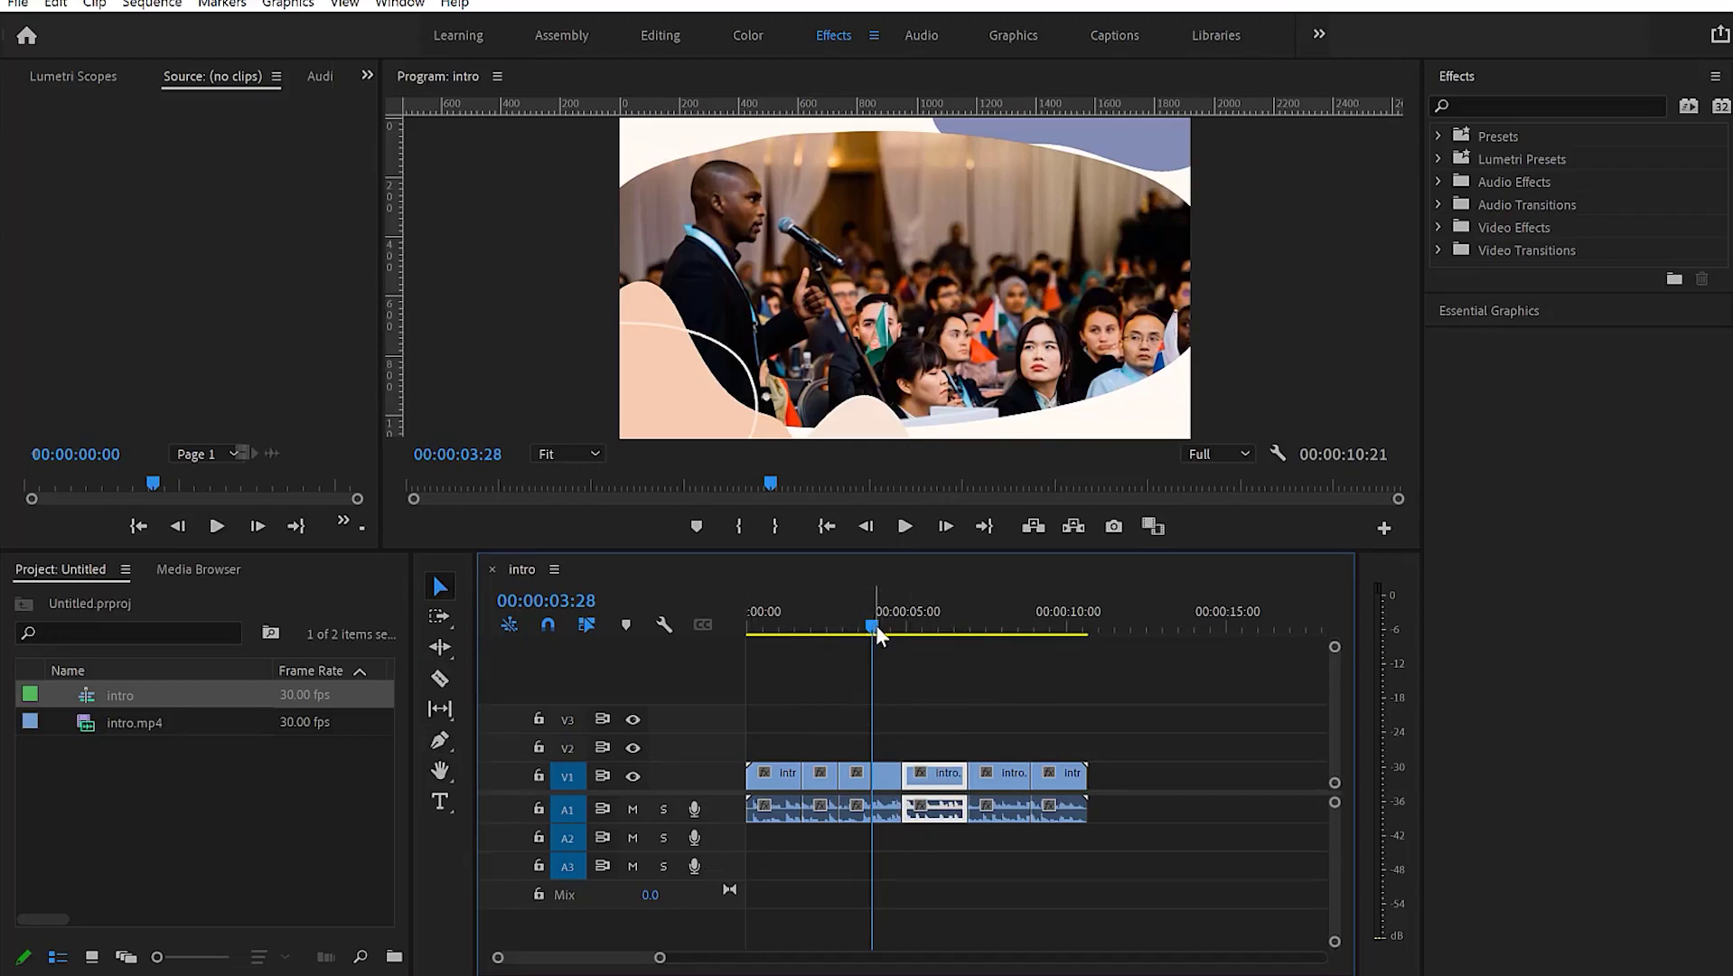
{"action": "left_click_drag", "start_coordinate": [876, 625], "coordinate": [951, 622]}
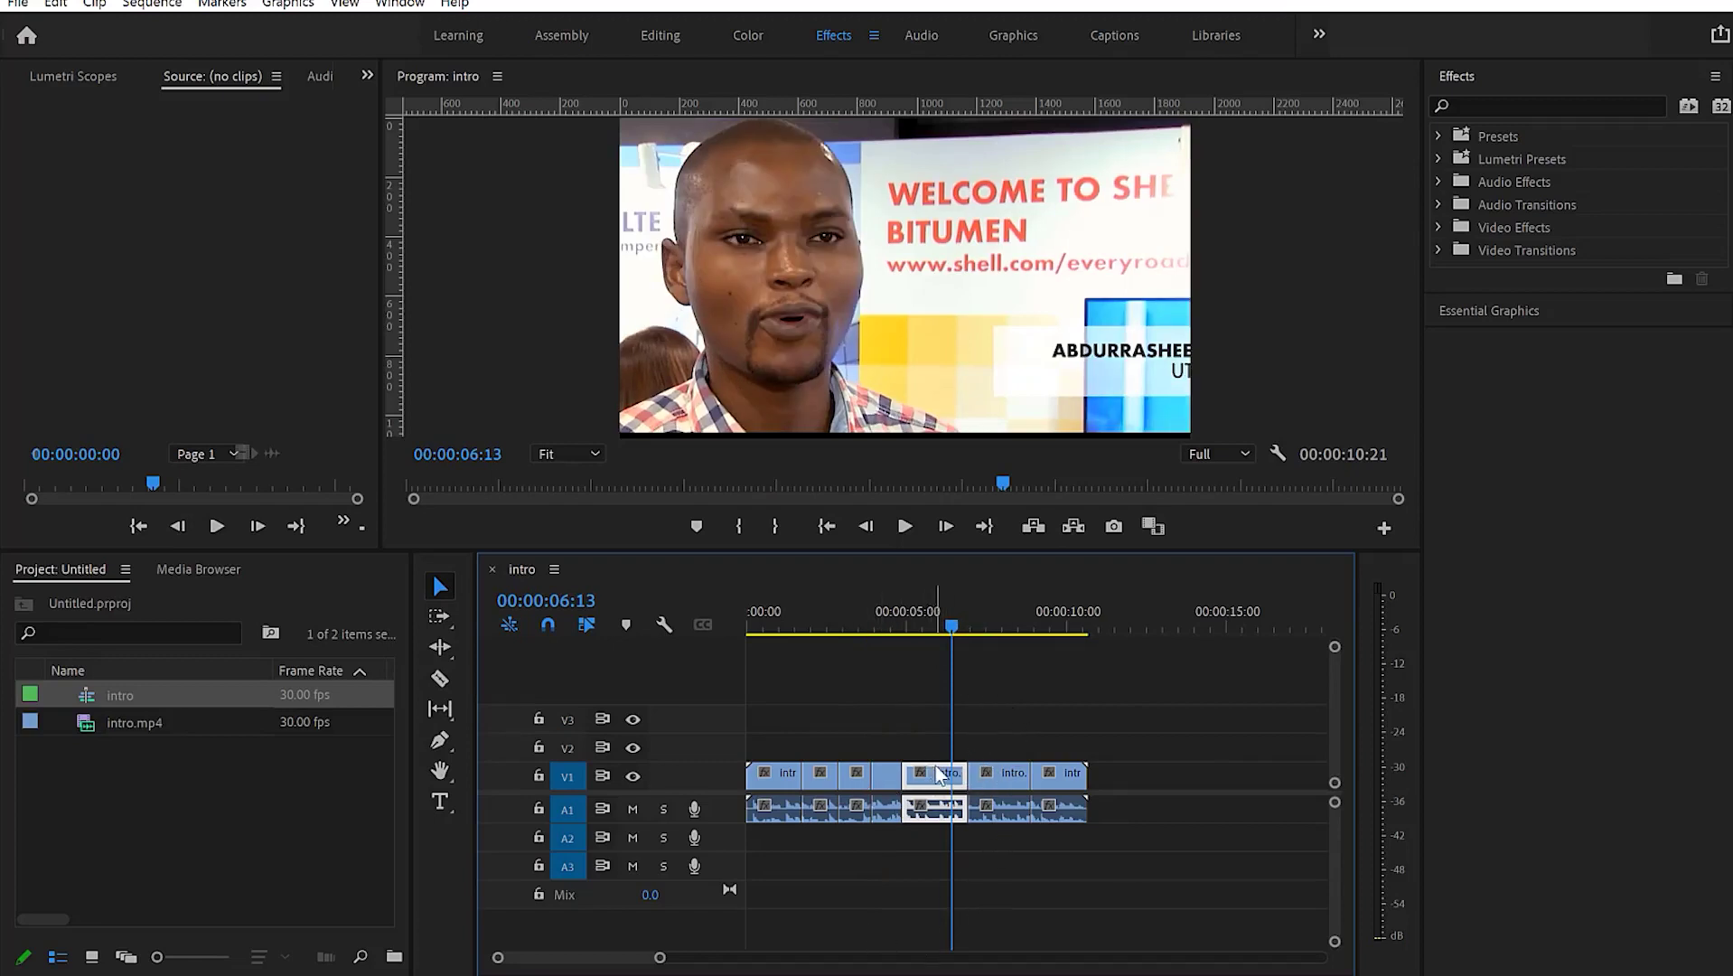
{"action": "key", "text": "ctrl+s"}
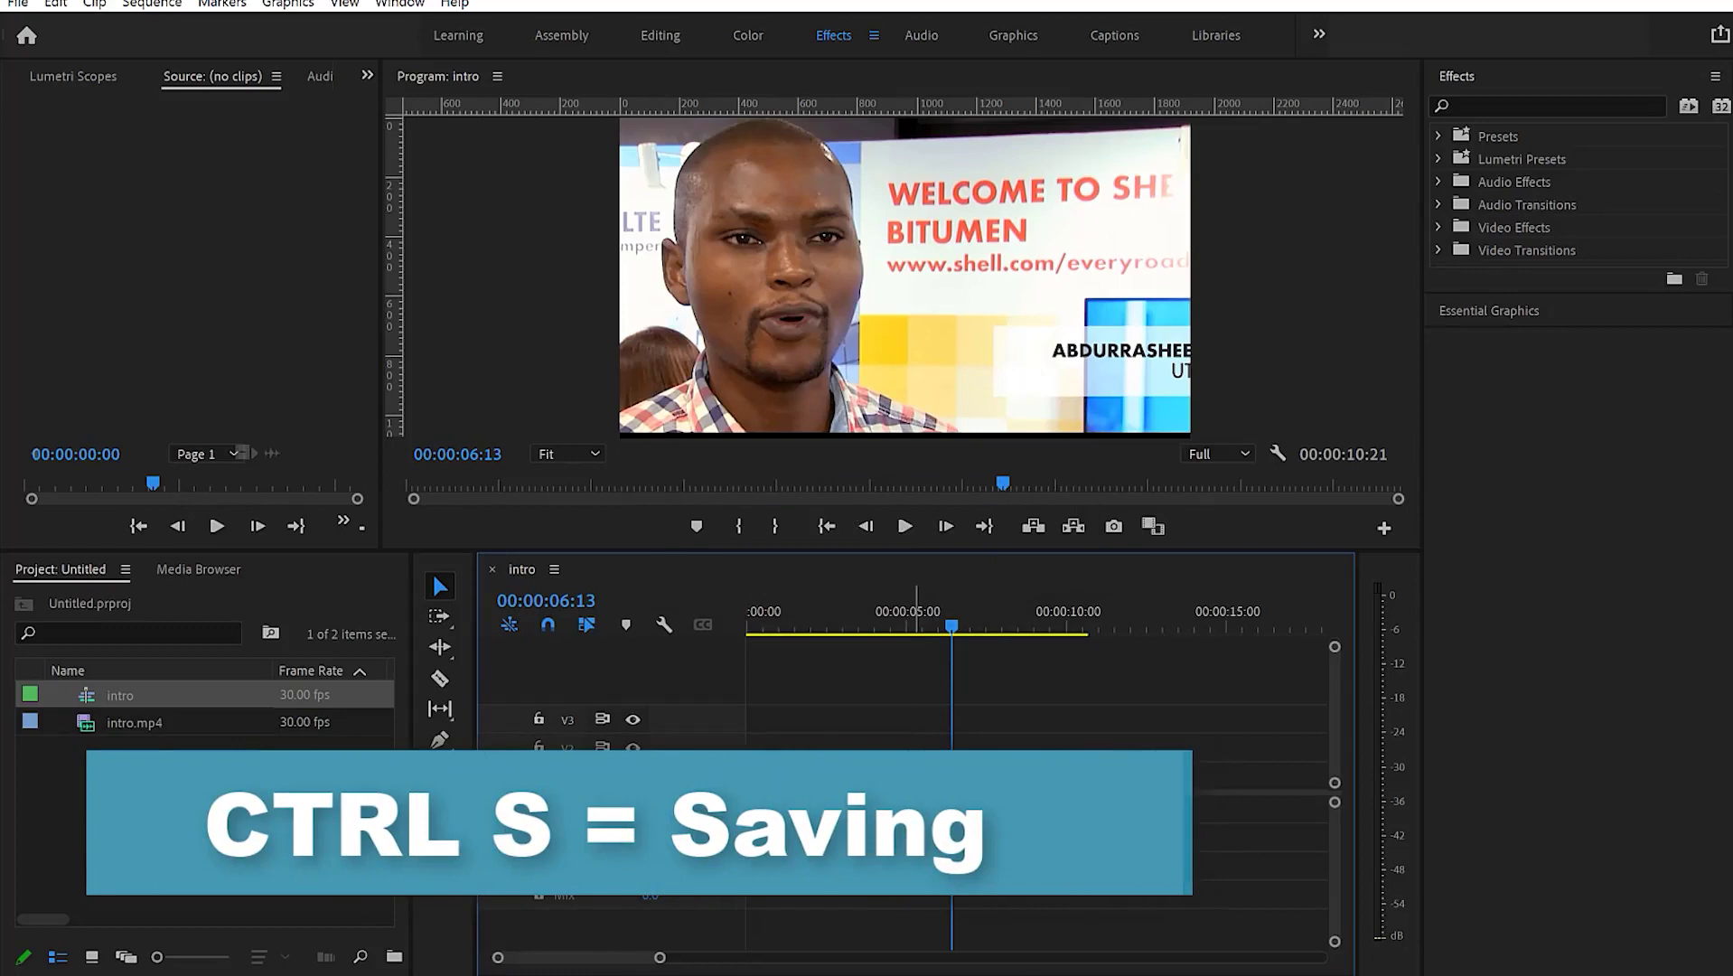
Step: Save the project again with Ctrl+S and scrub back through the cut pieces
{"action": "key", "text": "ctrl+s"}
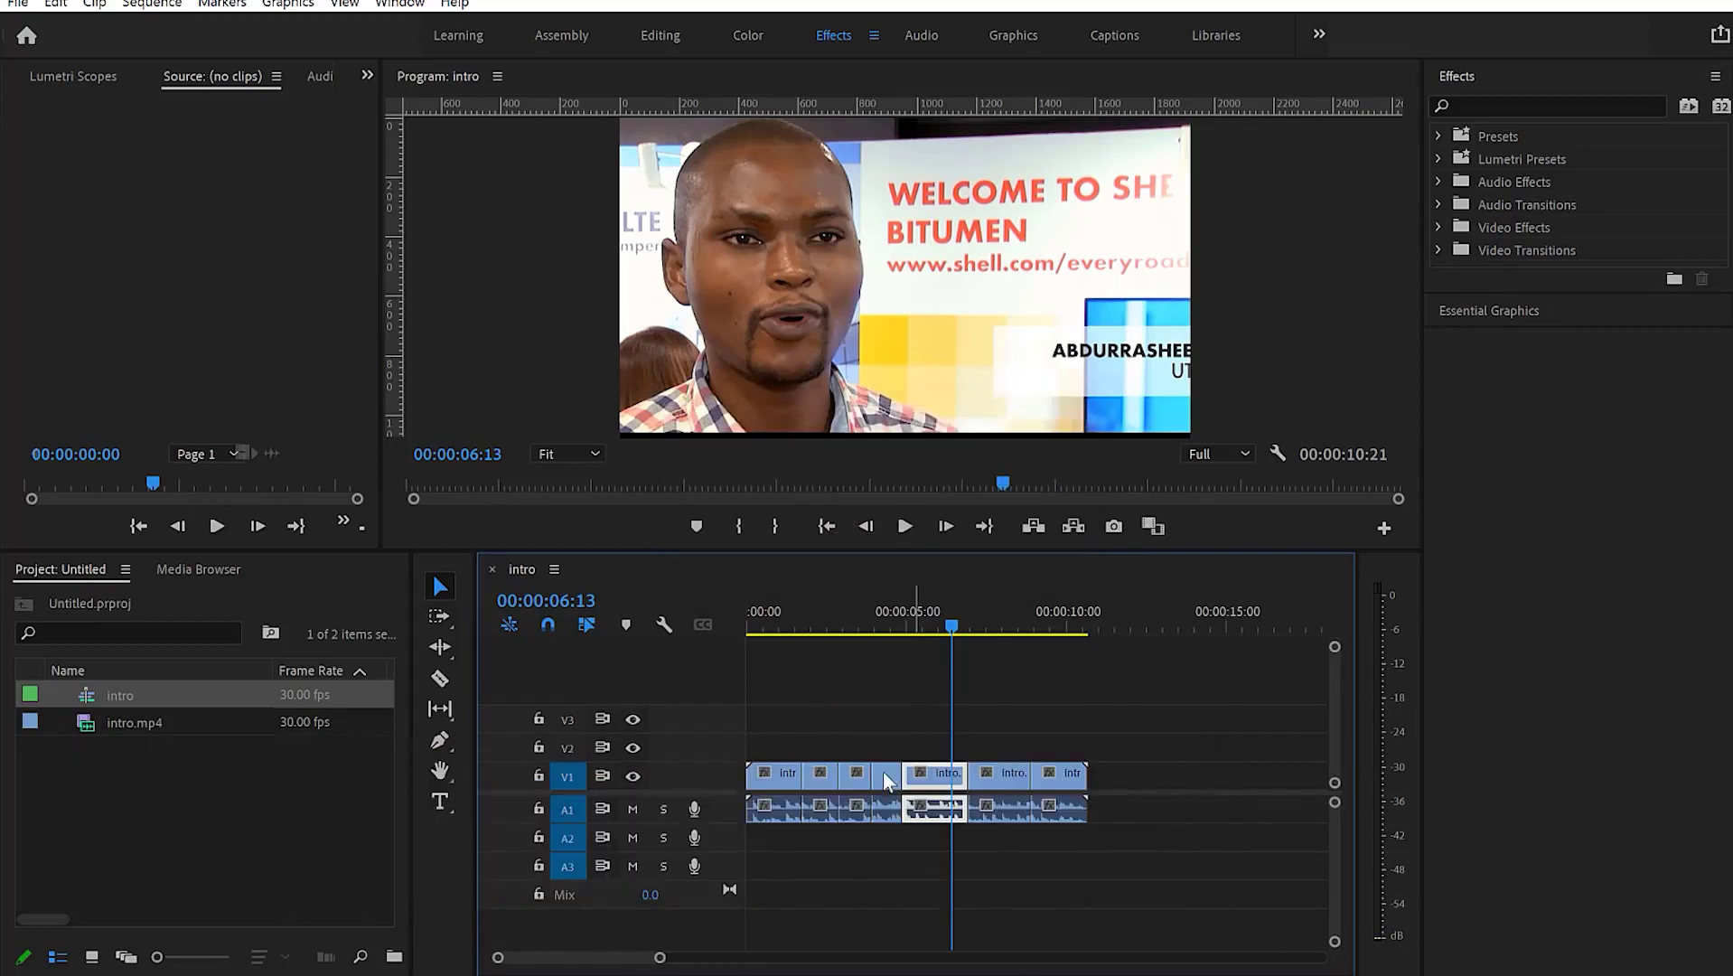
{"action": "left_click_drag", "start_coordinate": [938, 622], "coordinate": [924, 684]}
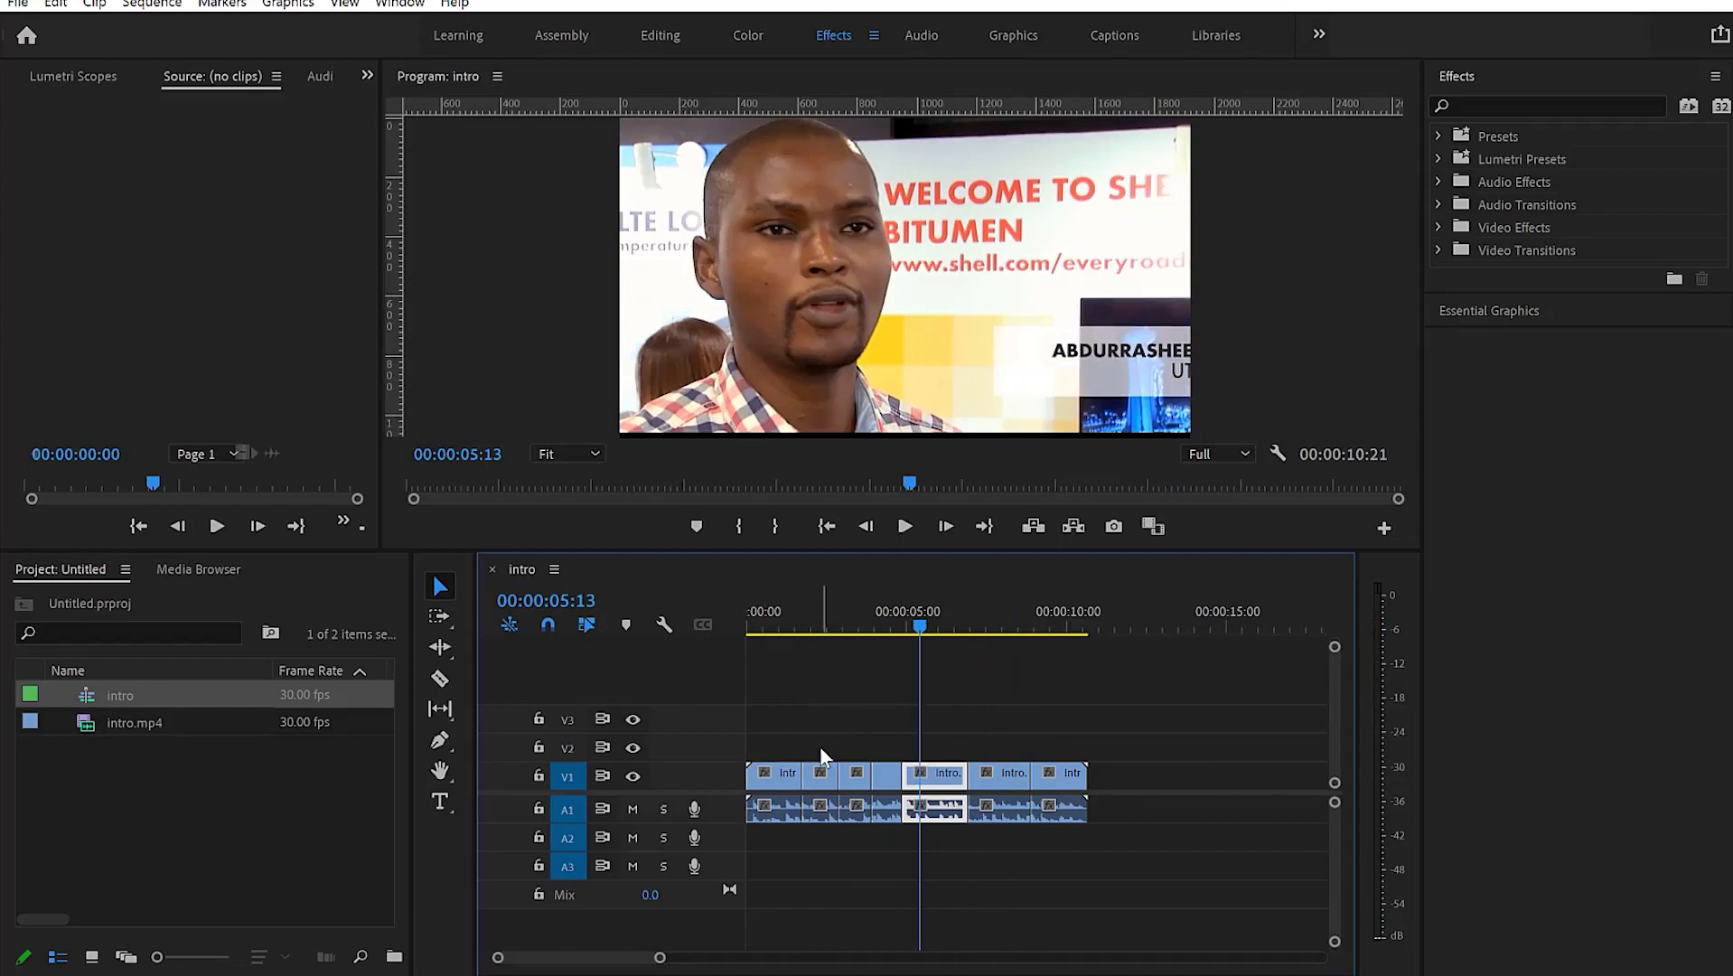